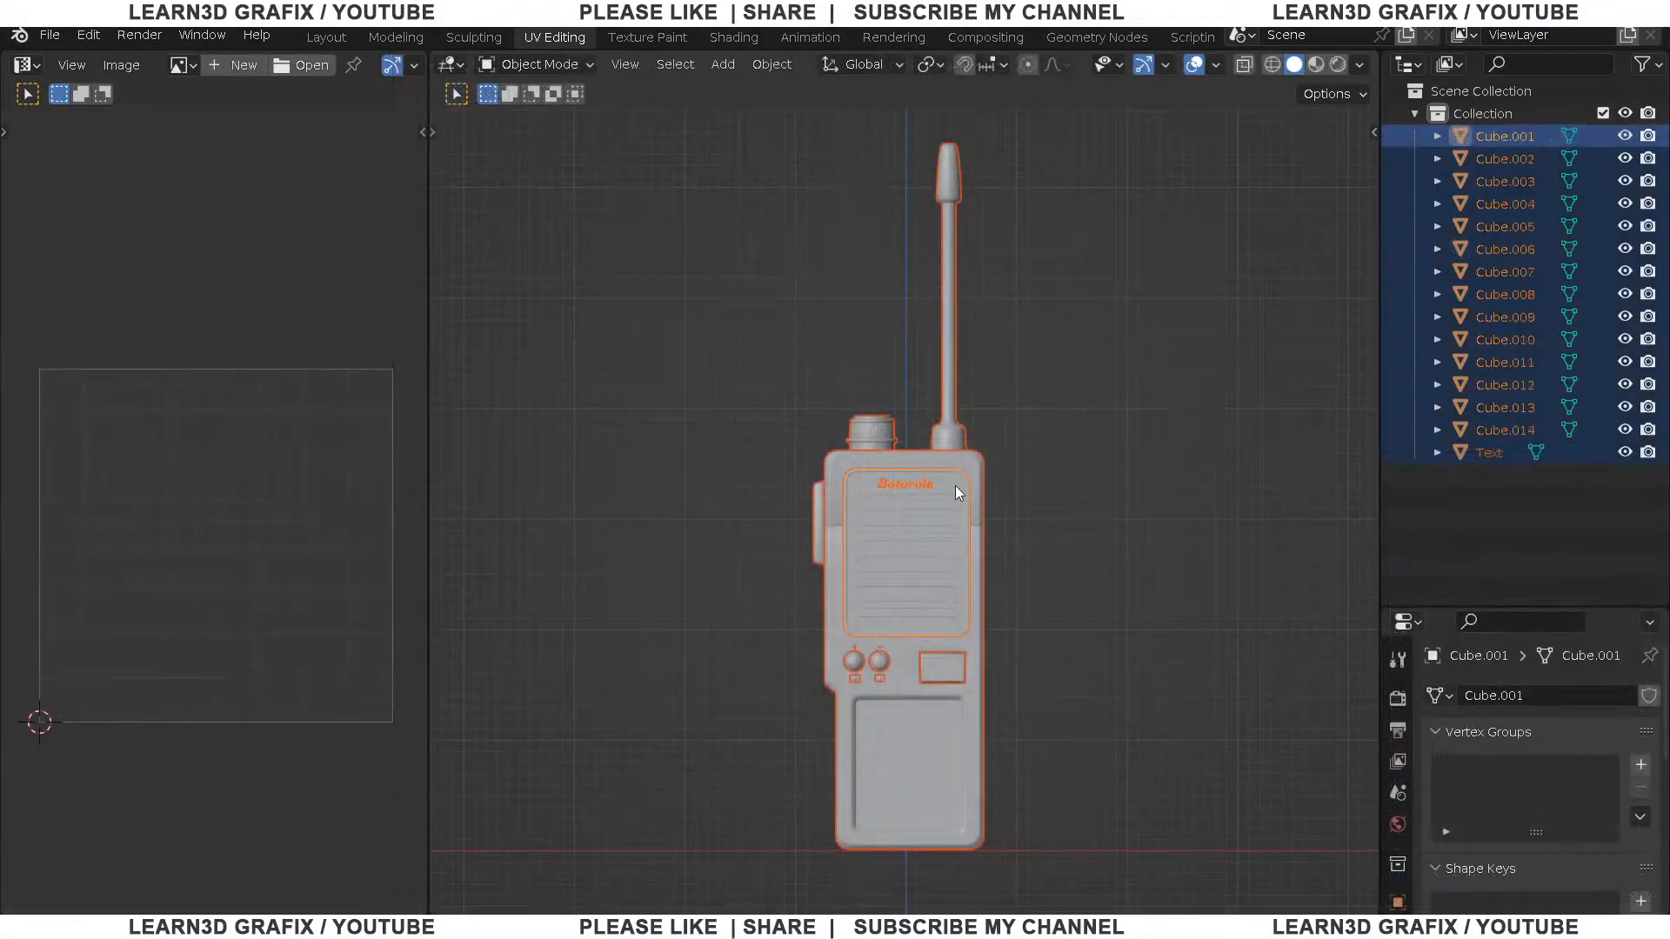
Switch to the Shading workspace, select the walkie-talkie's whole geometry in Edit Mode and create a new material for Cube.001
click(762, 43)
scroll(830, 301, down, 1)
middle_drag(830, 301, 788, 237)
scroll(781, 249, up, 1)
scroll(760, 221, up, 1)
key(Tab)
scroll(760, 221, up, 1)
key(a)
shift+middle_drag(807, 310, 800, 356)
scroll(806, 334, down, 1)
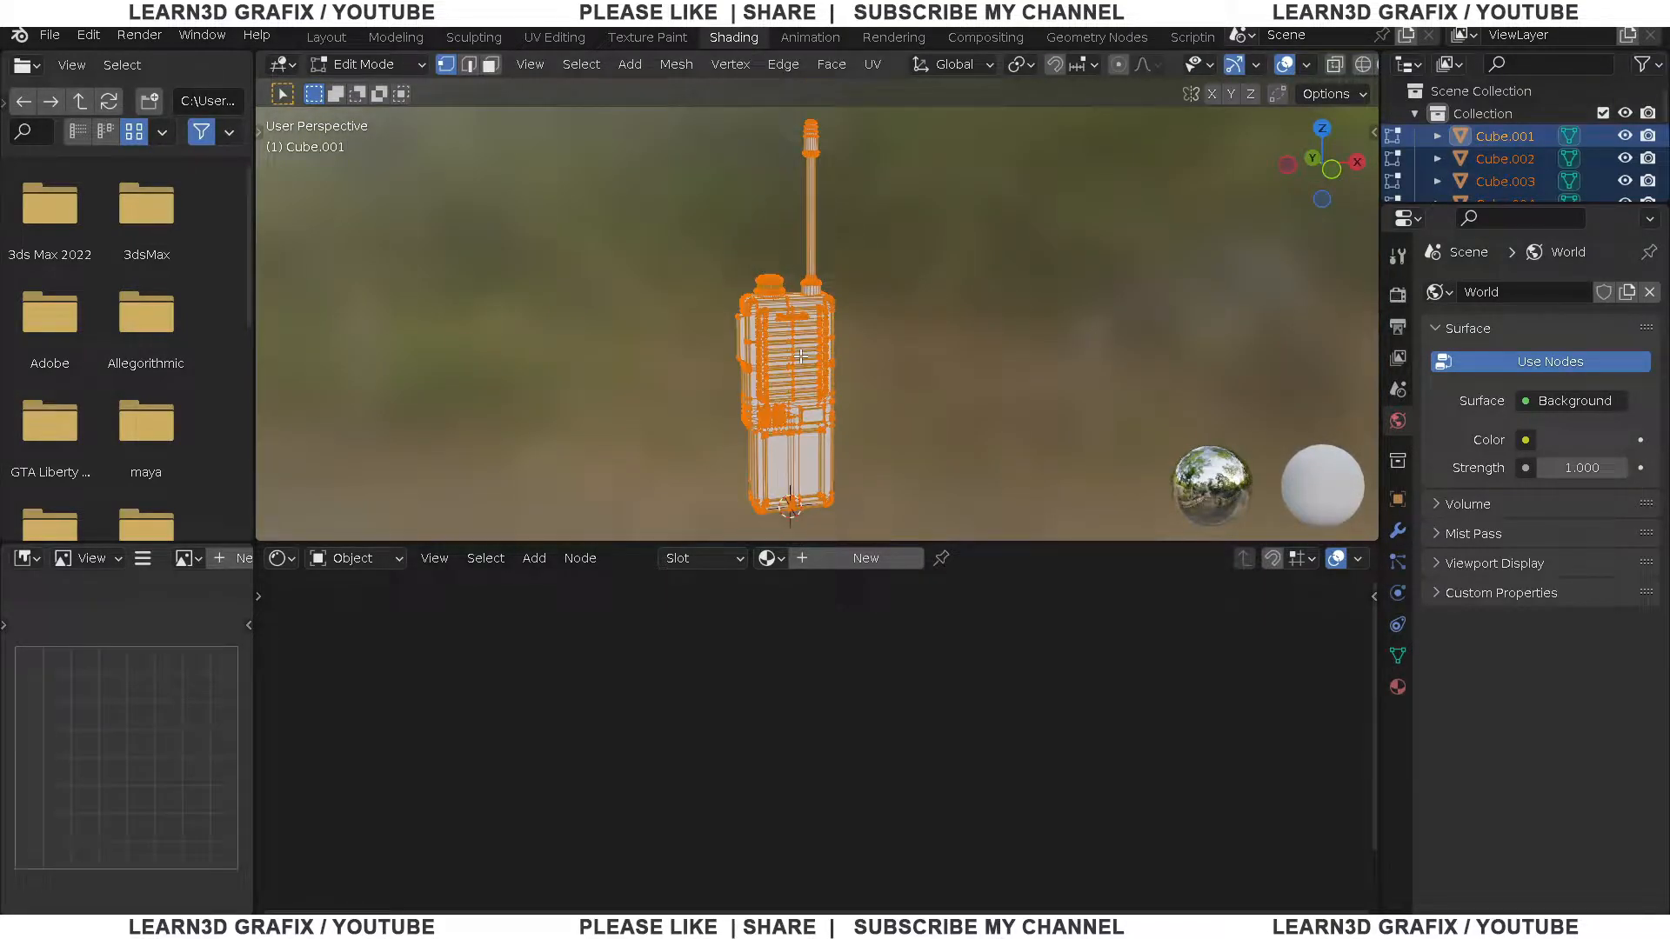
click(883, 564)
scroll(833, 682, up, 2)
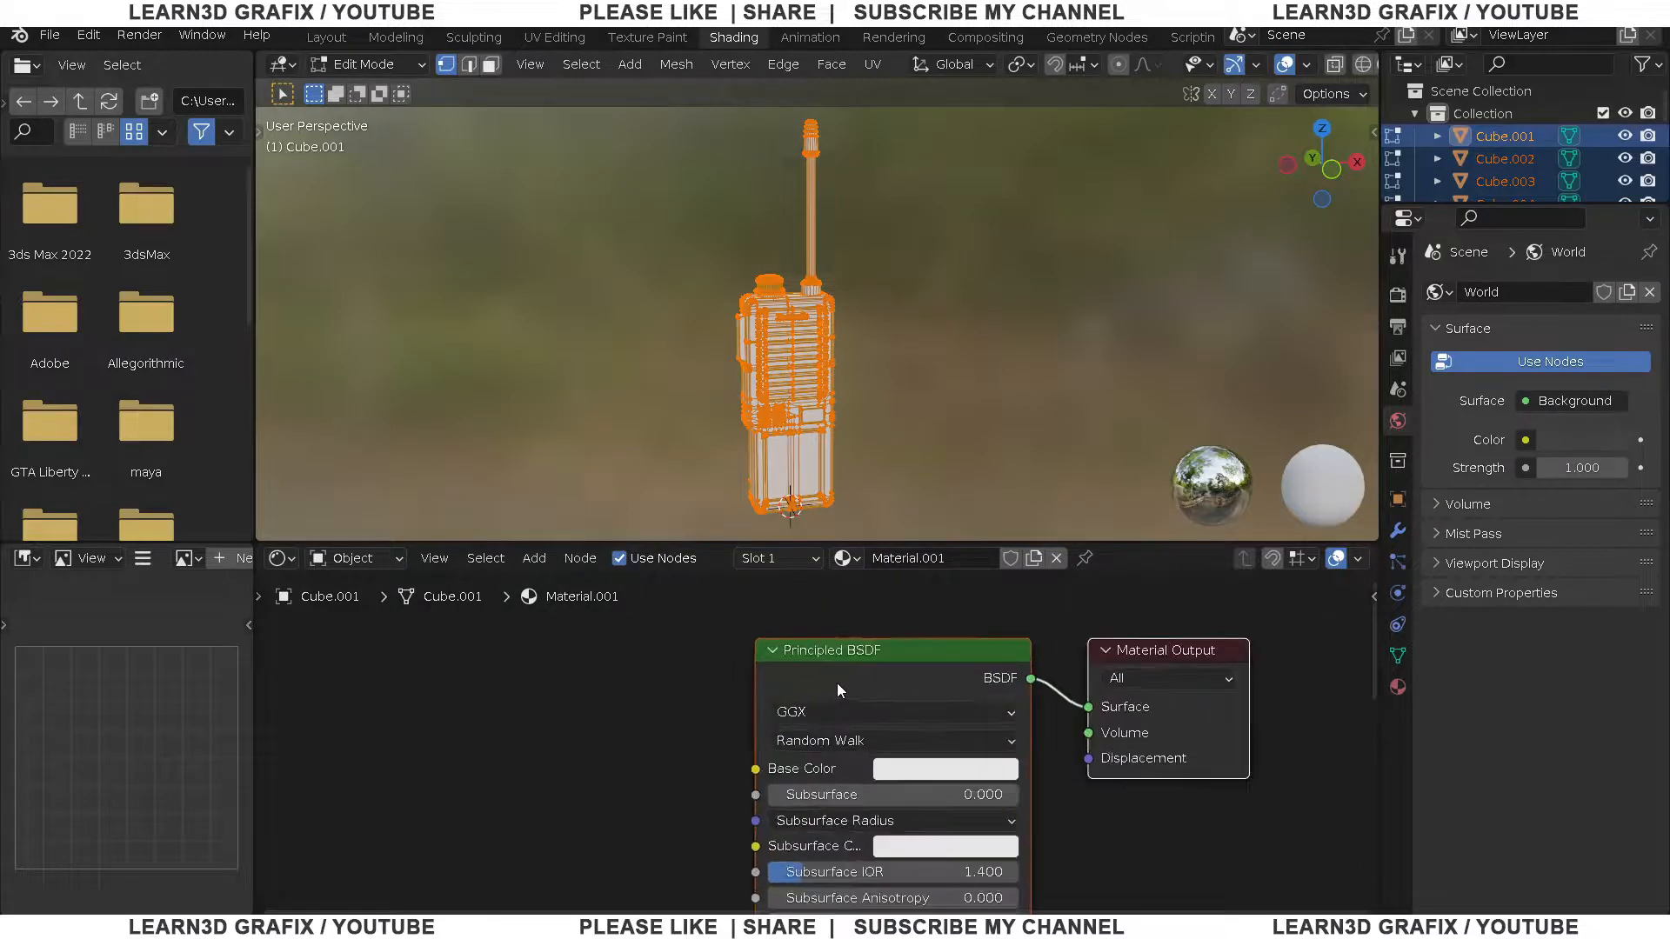
Add an Image Texture node and connect its Color output to the Principled BSDF's Base Color
middle_drag(836, 682, 897, 683)
key(shift+a)
click(451, 686)
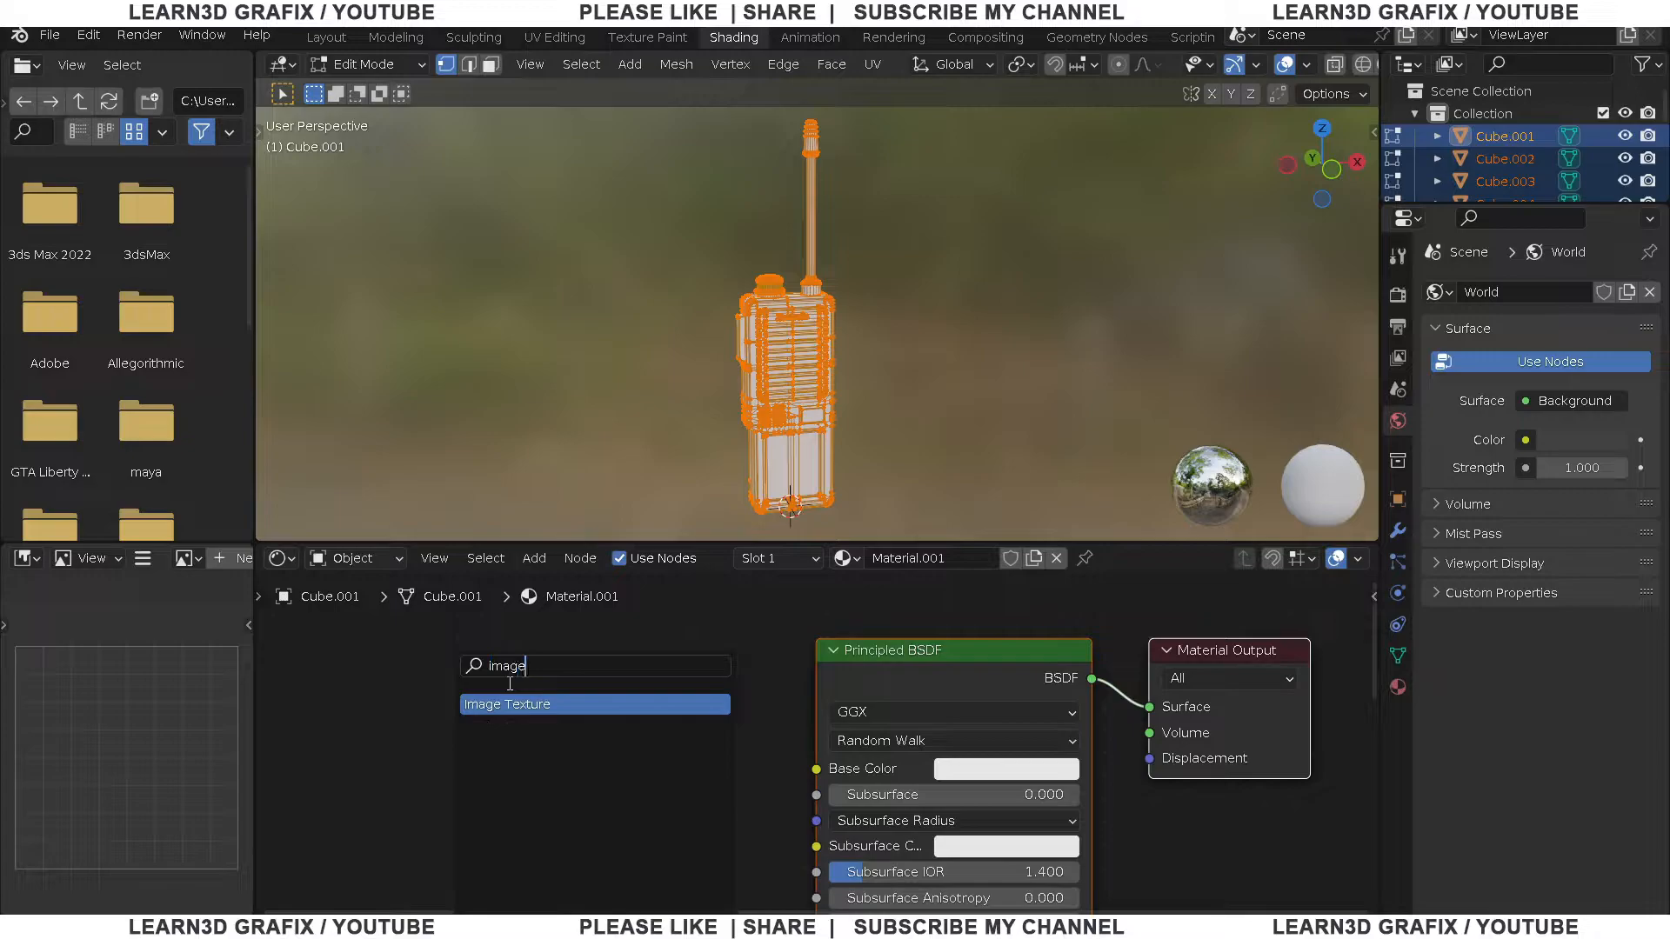
text(image)
click(554, 703)
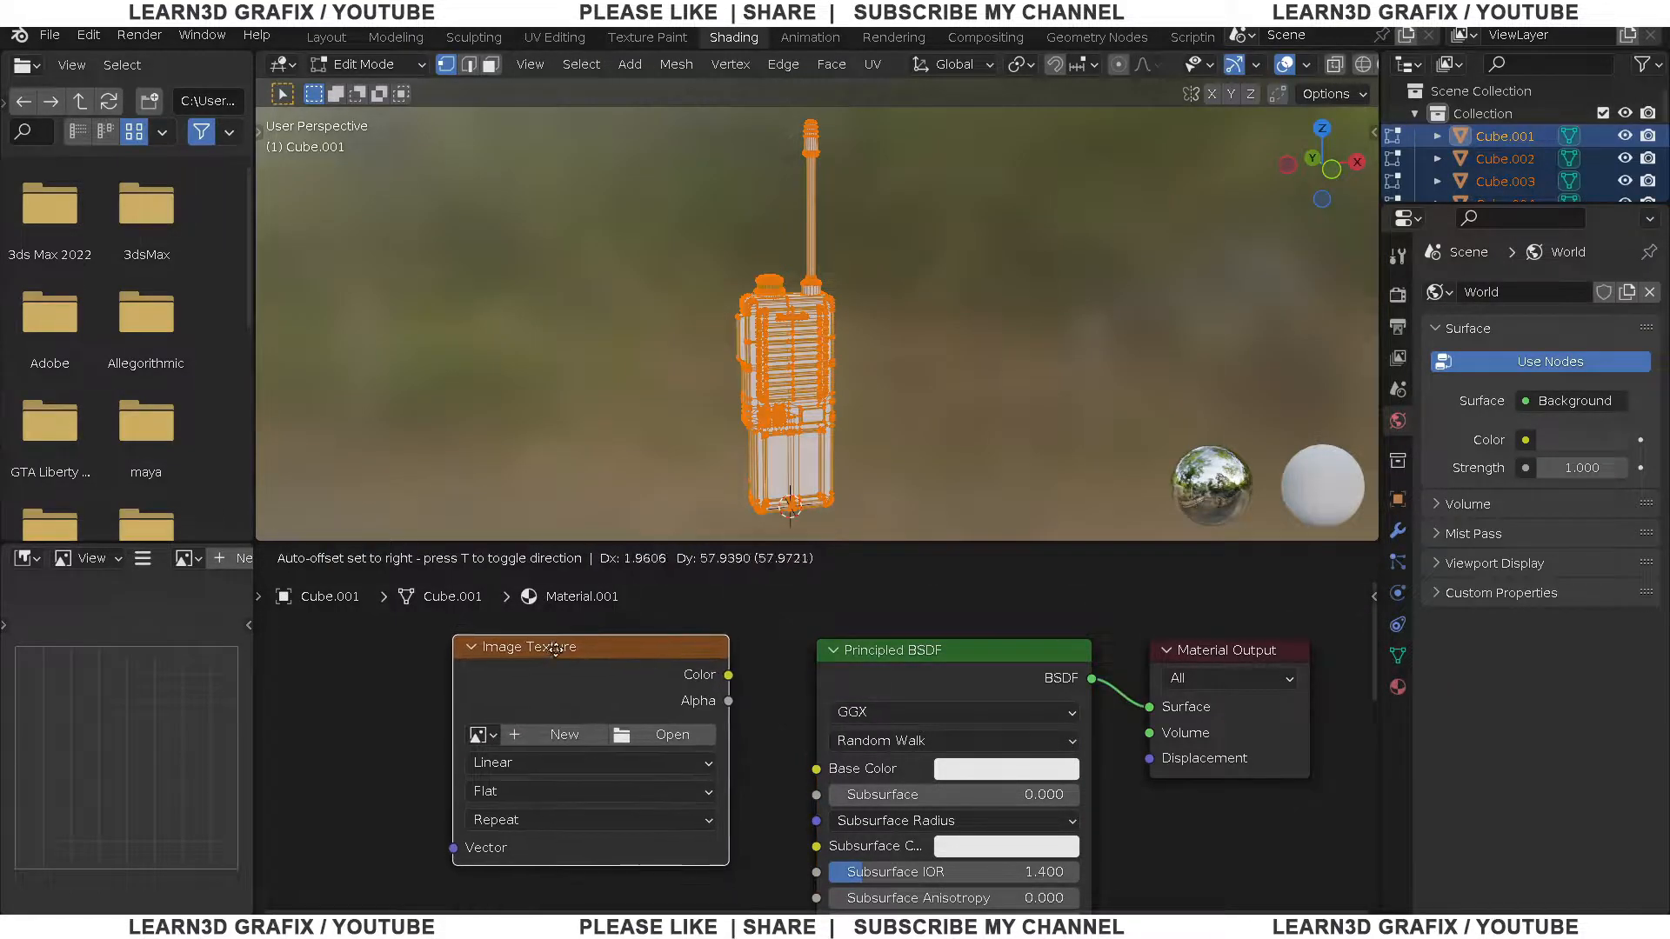
click(726, 684)
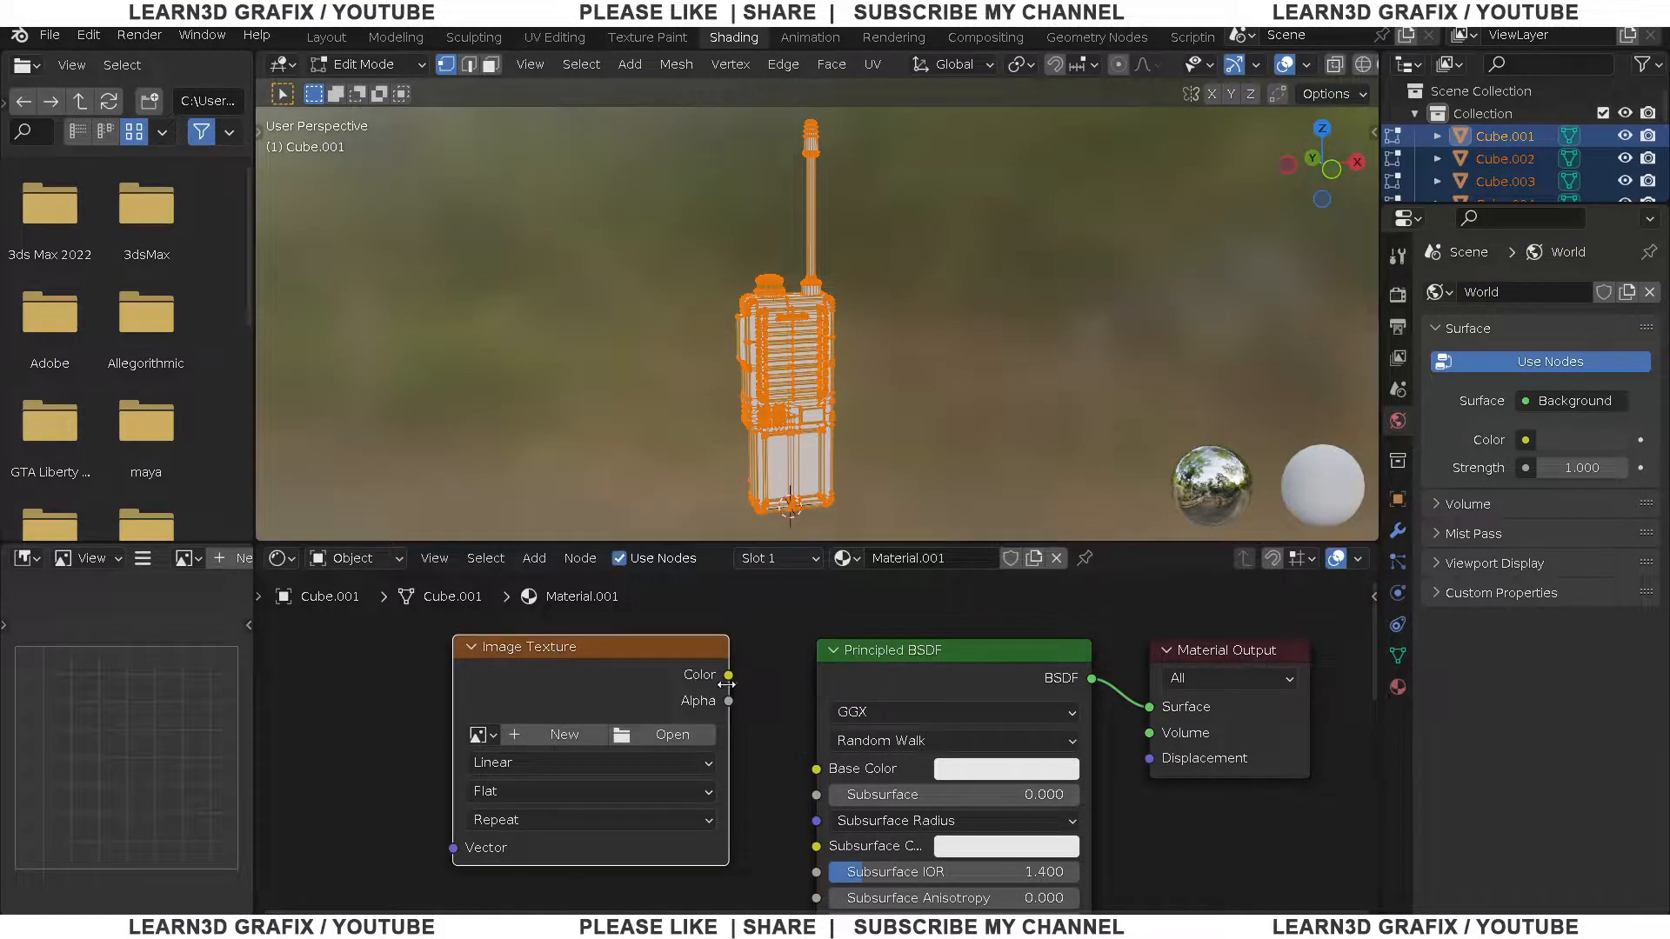
Generate a new 2048 × 2048 px UV Grid image in the Image Texture node
click(574, 736)
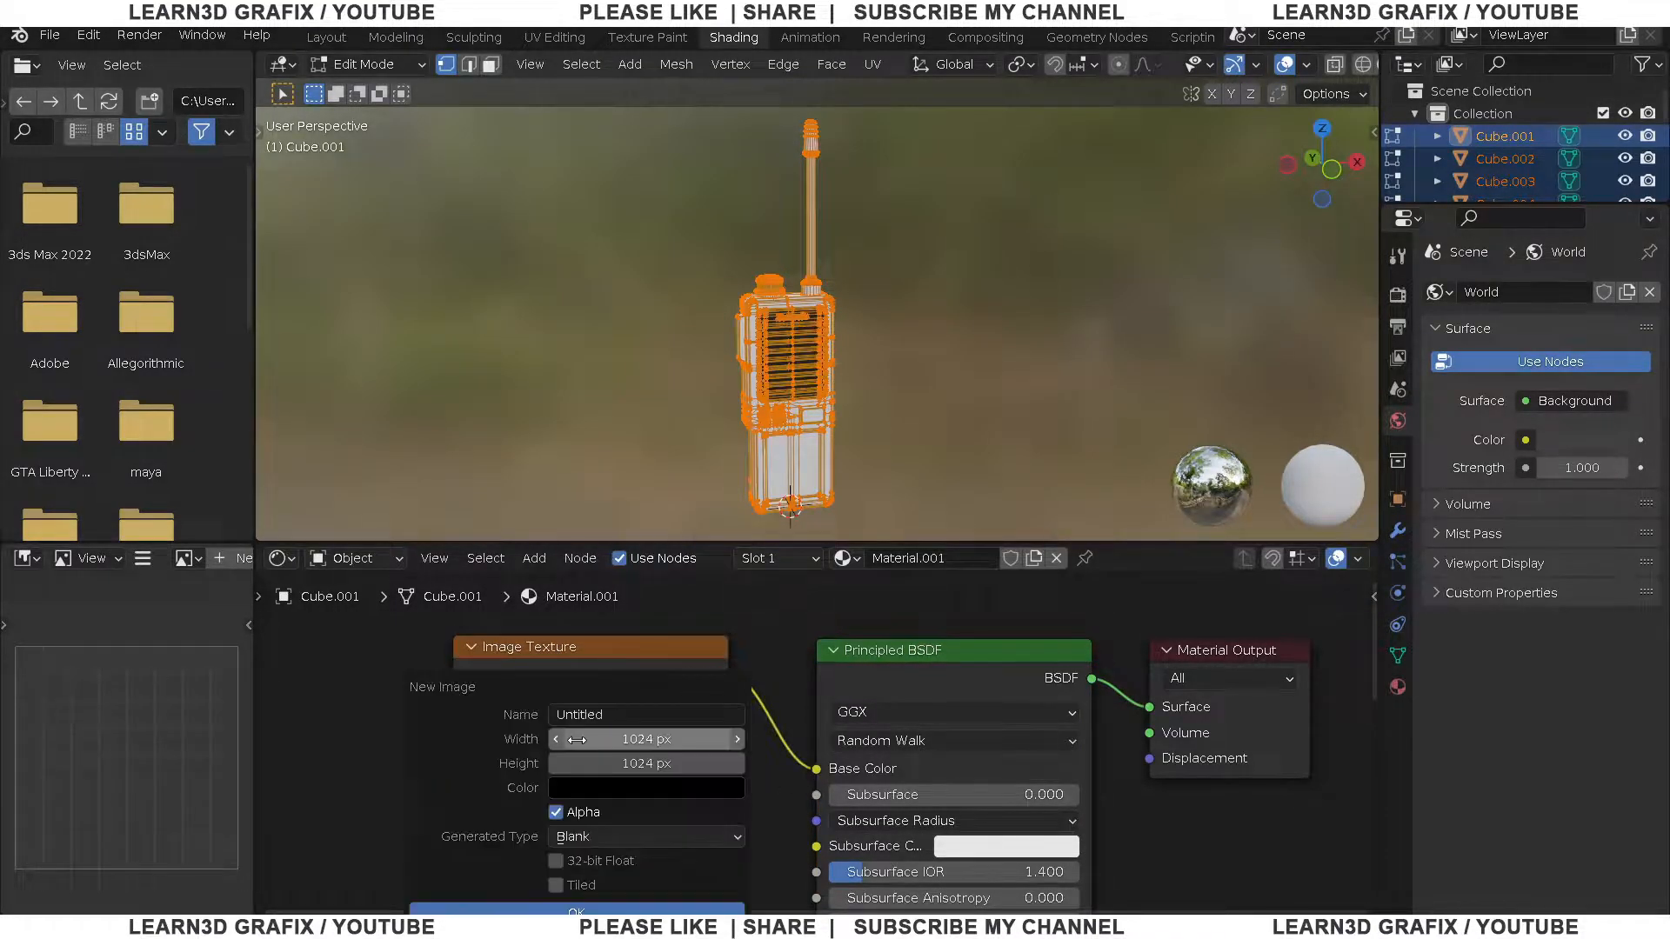
click(645, 758)
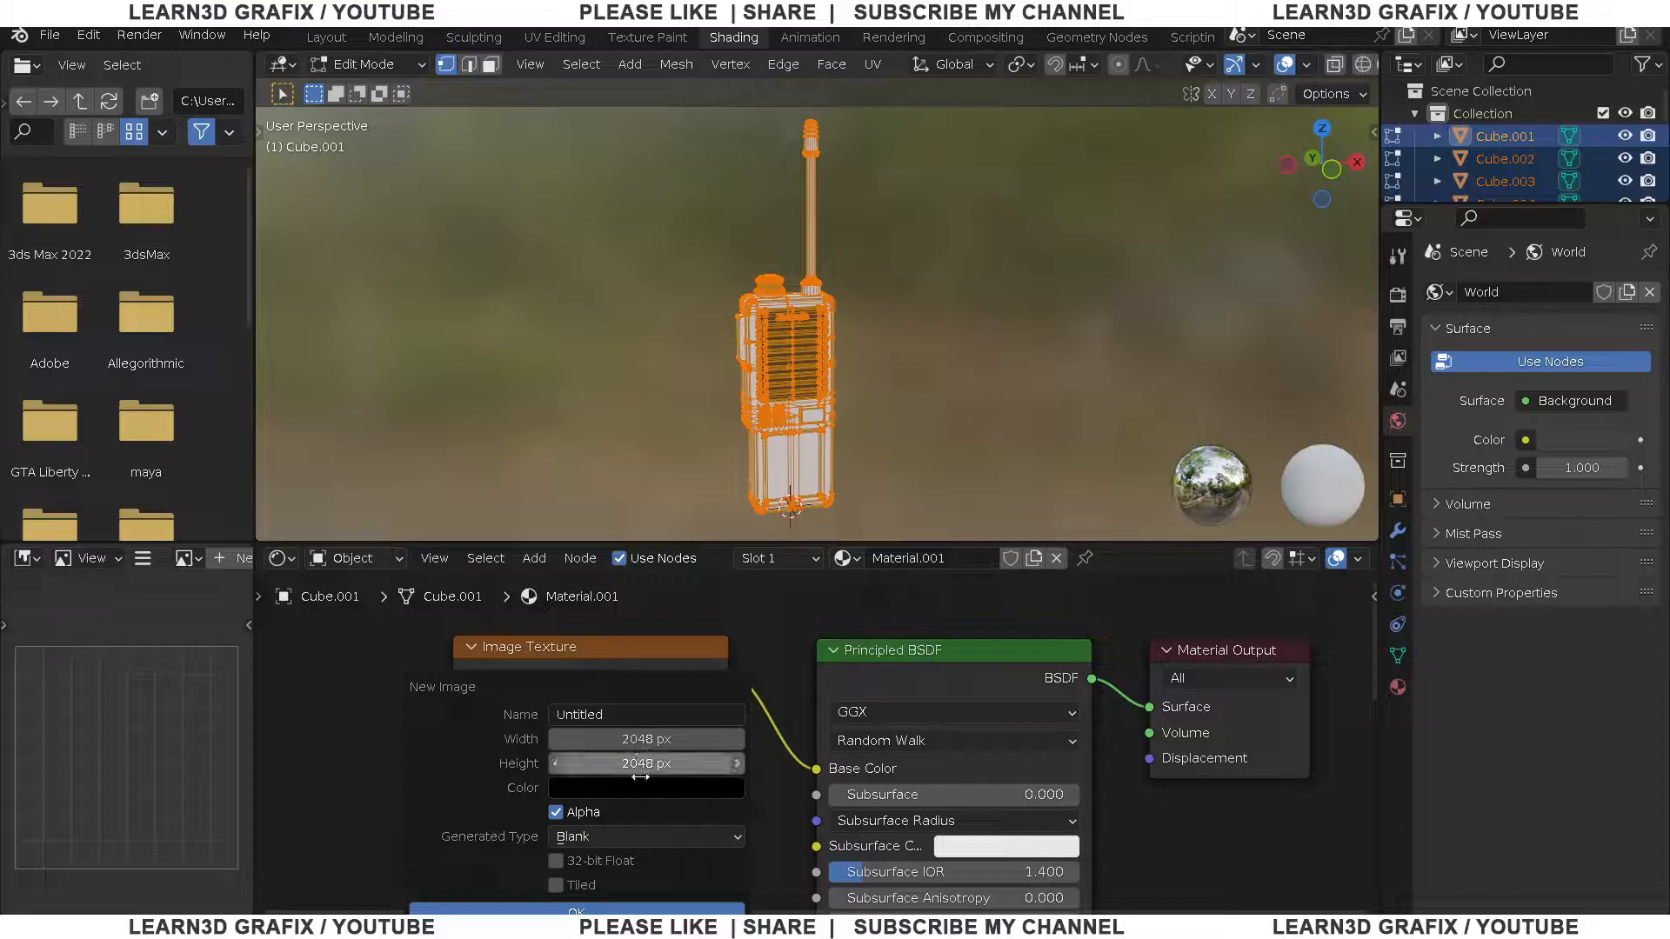
click(612, 834)
click(623, 785)
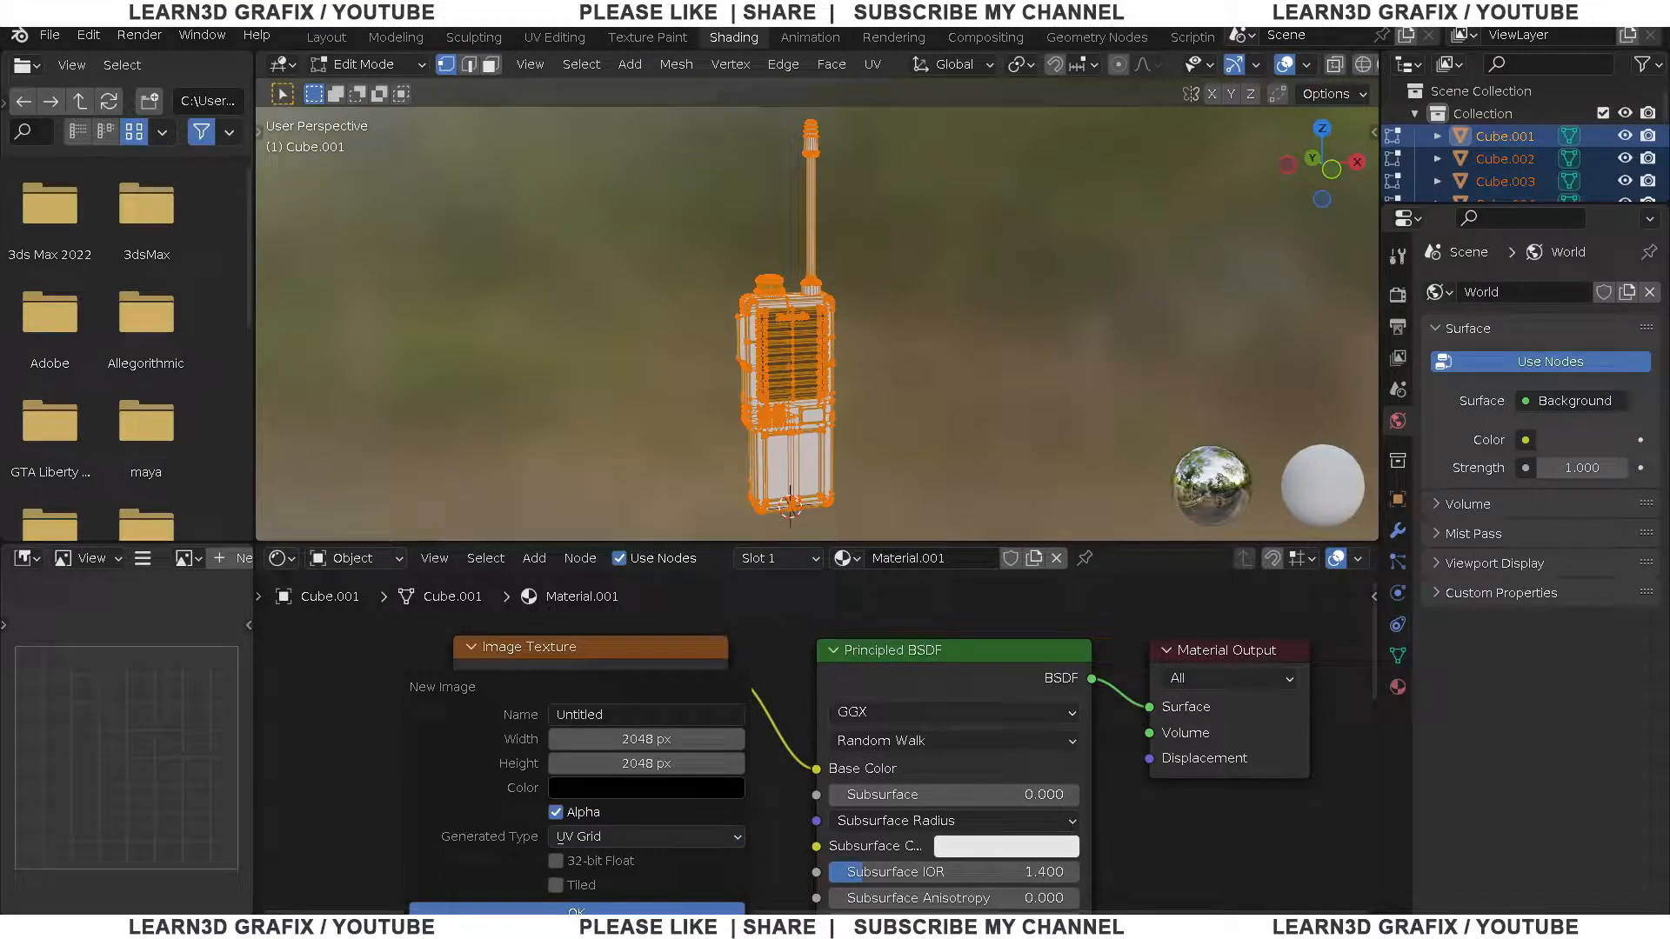
key(Return)
drag(667, 646, 681, 649)
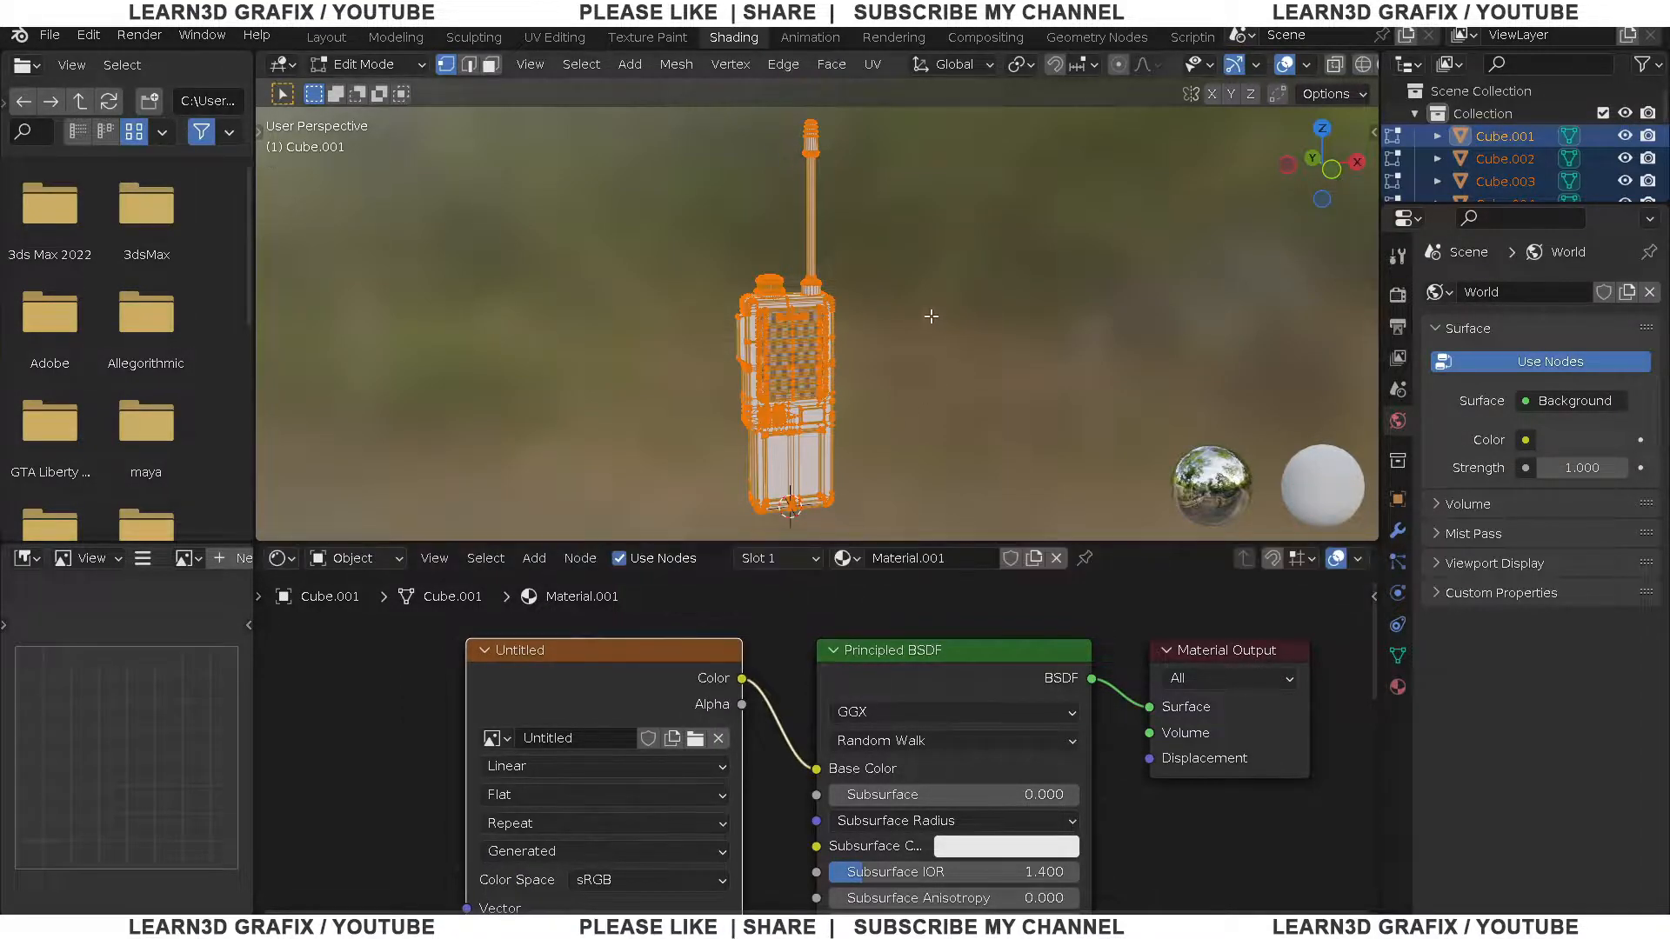
In the UV Editing workspace, select all the walkie-talkie parts with Cube.001 active and link its material to them
middle_drag(955, 320, 766, 328)
scroll(842, 313, up, 5)
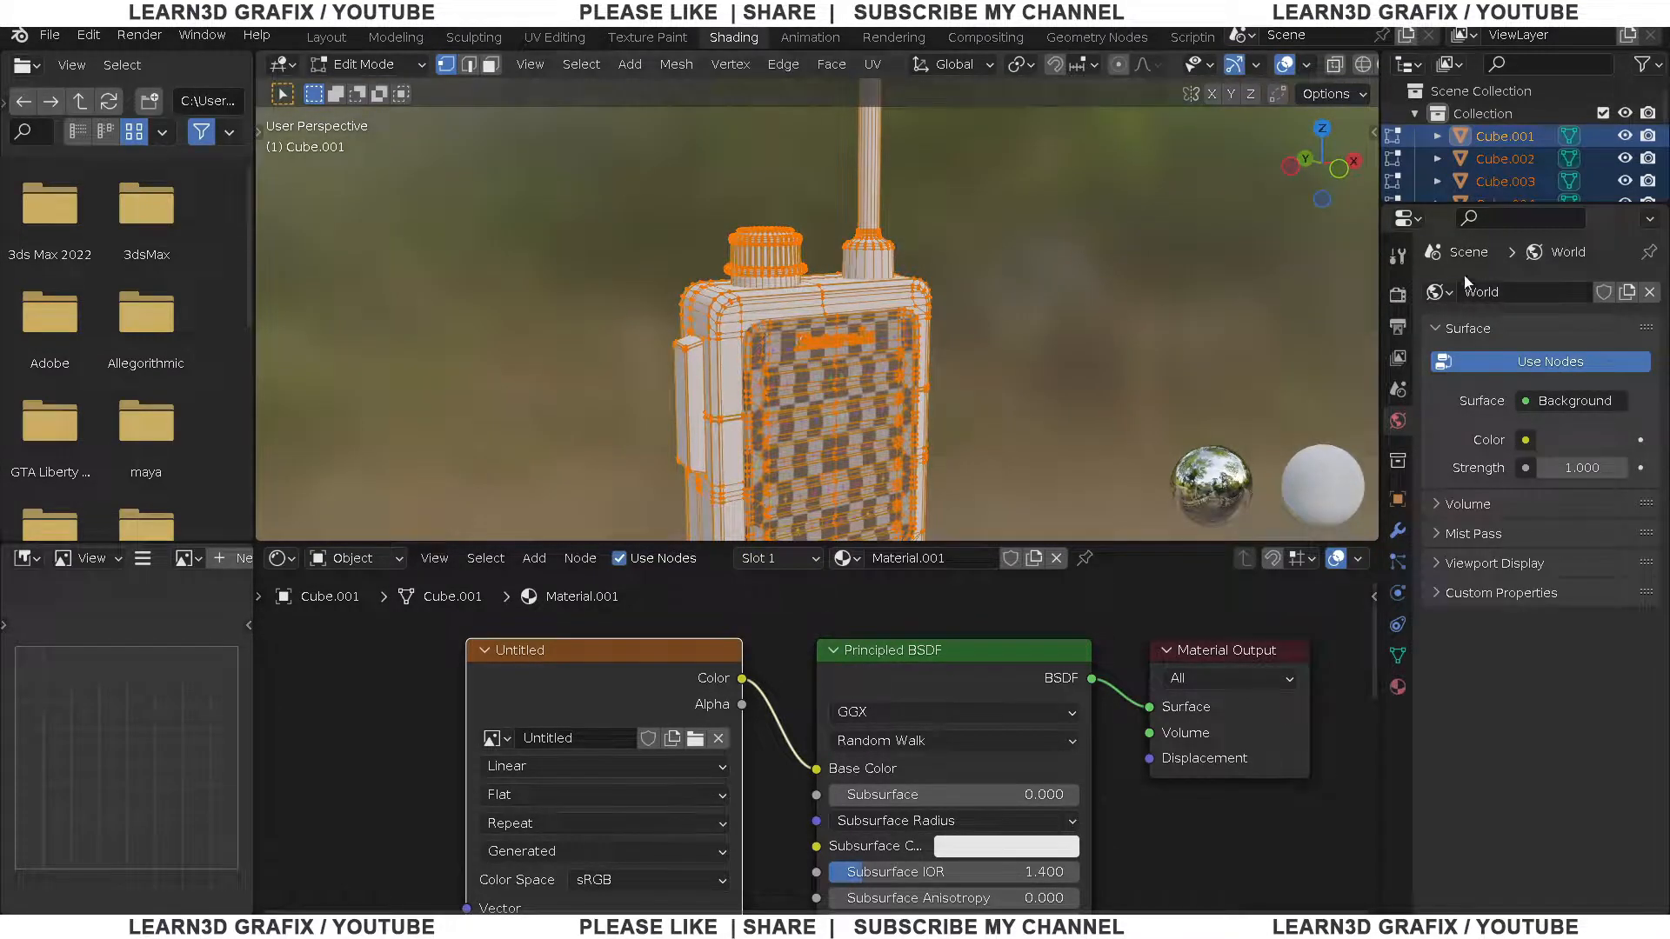
drag(1447, 205, 1453, 471)
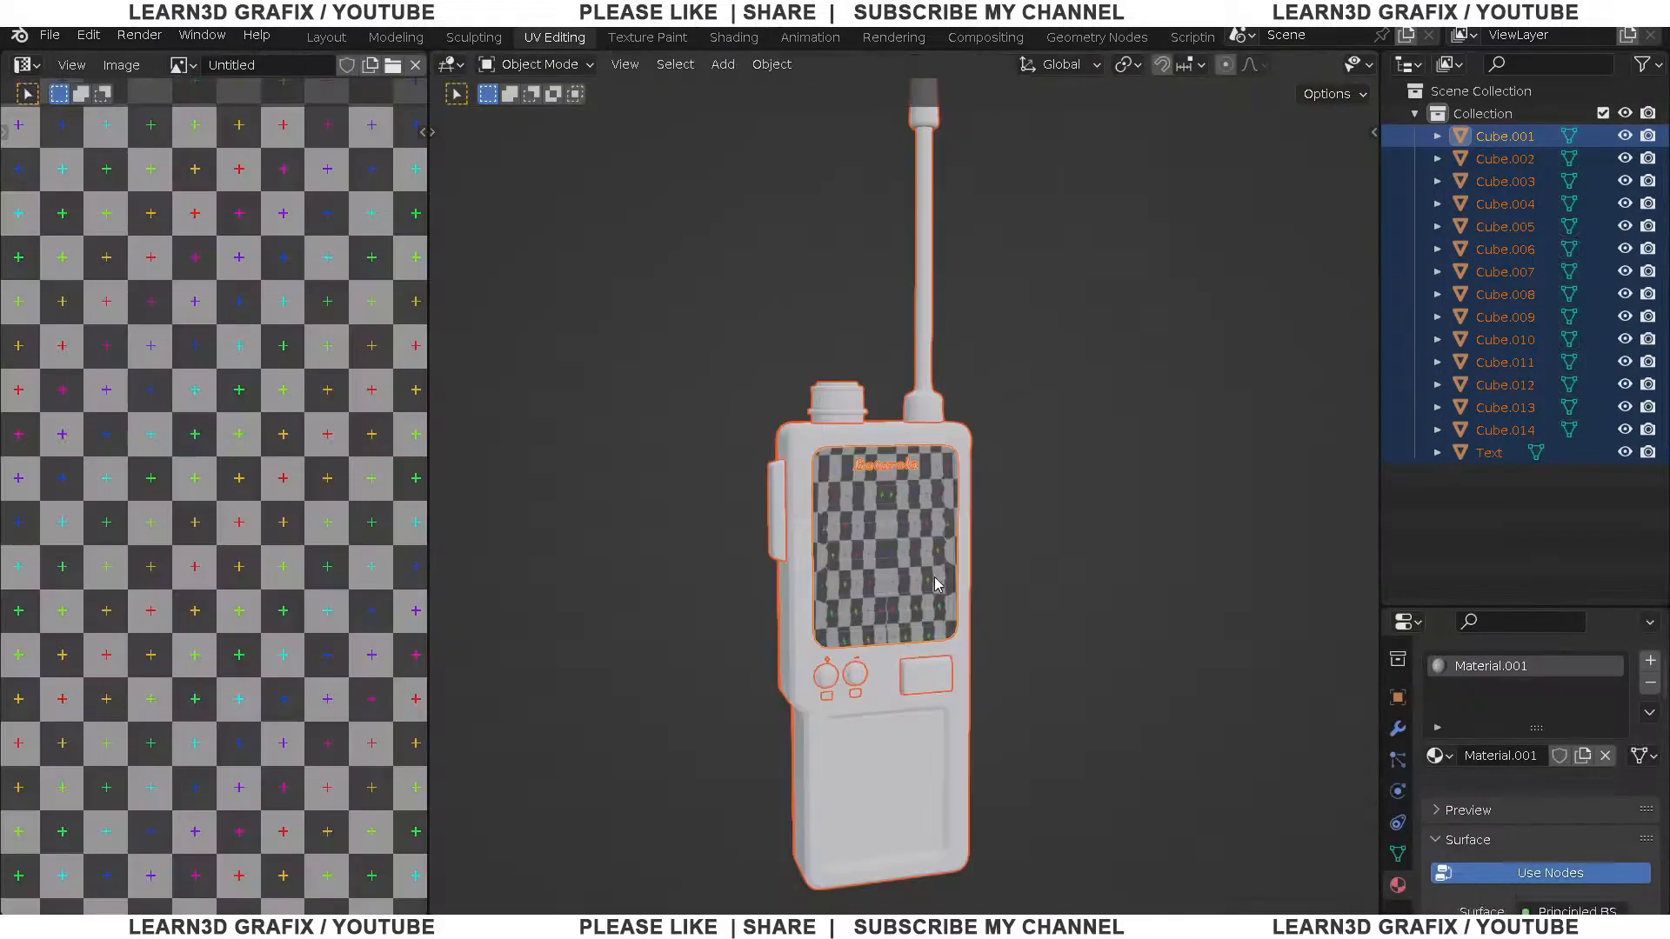
key(a)
scroll(943, 548, up, 3)
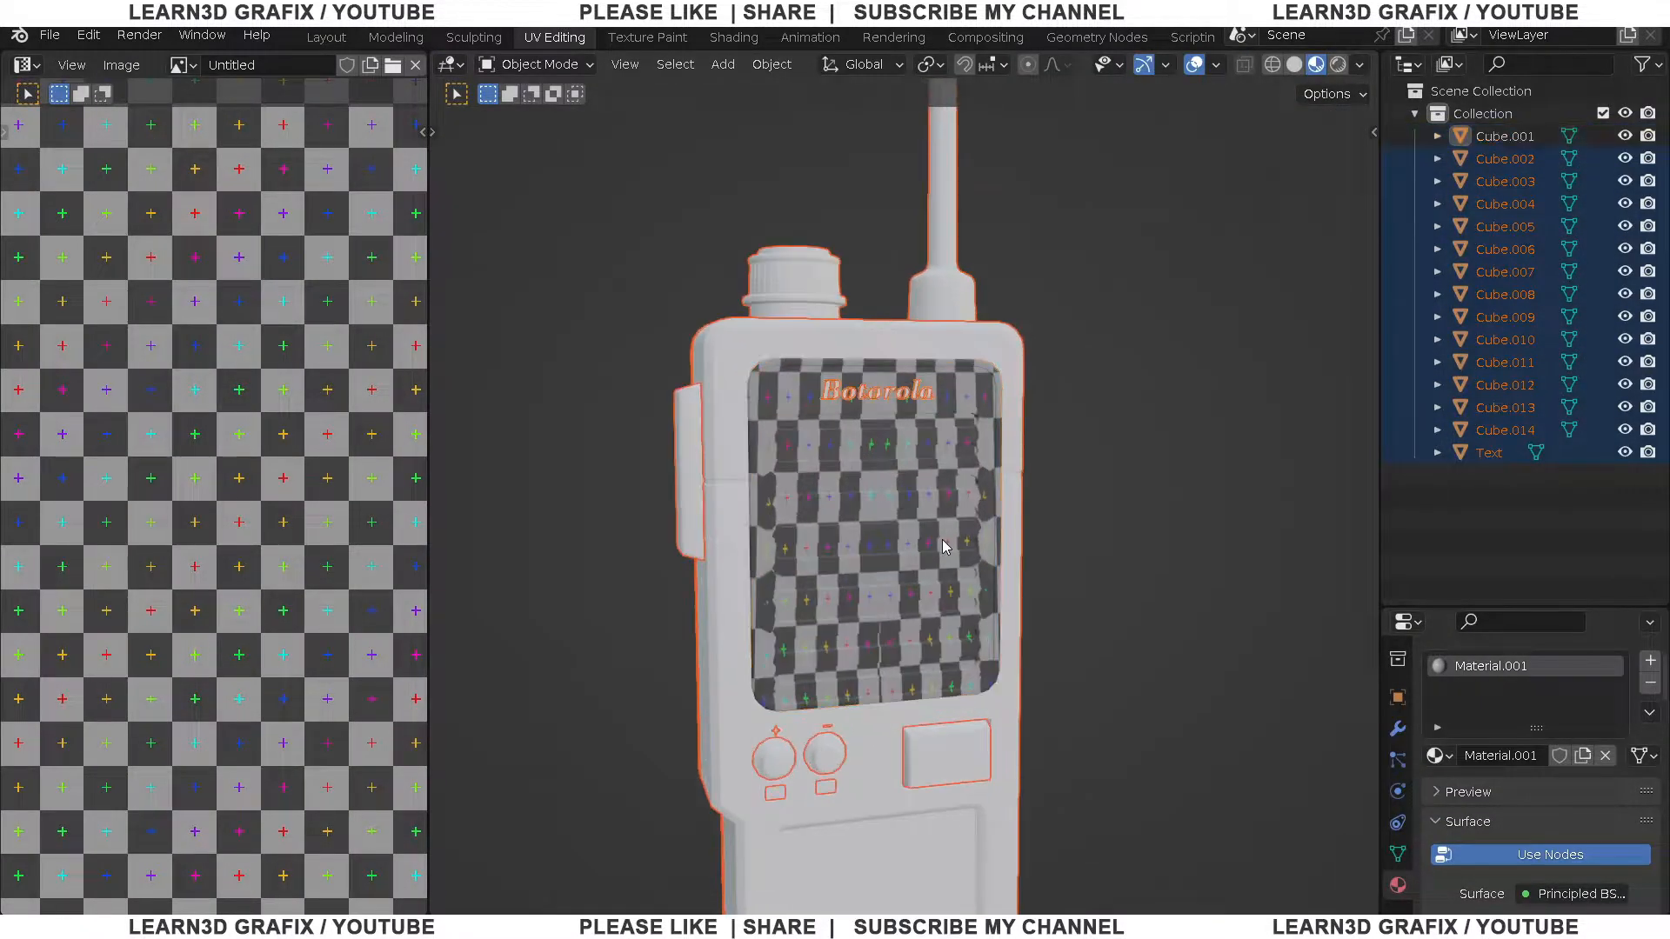
scroll(943, 547, down, 4)
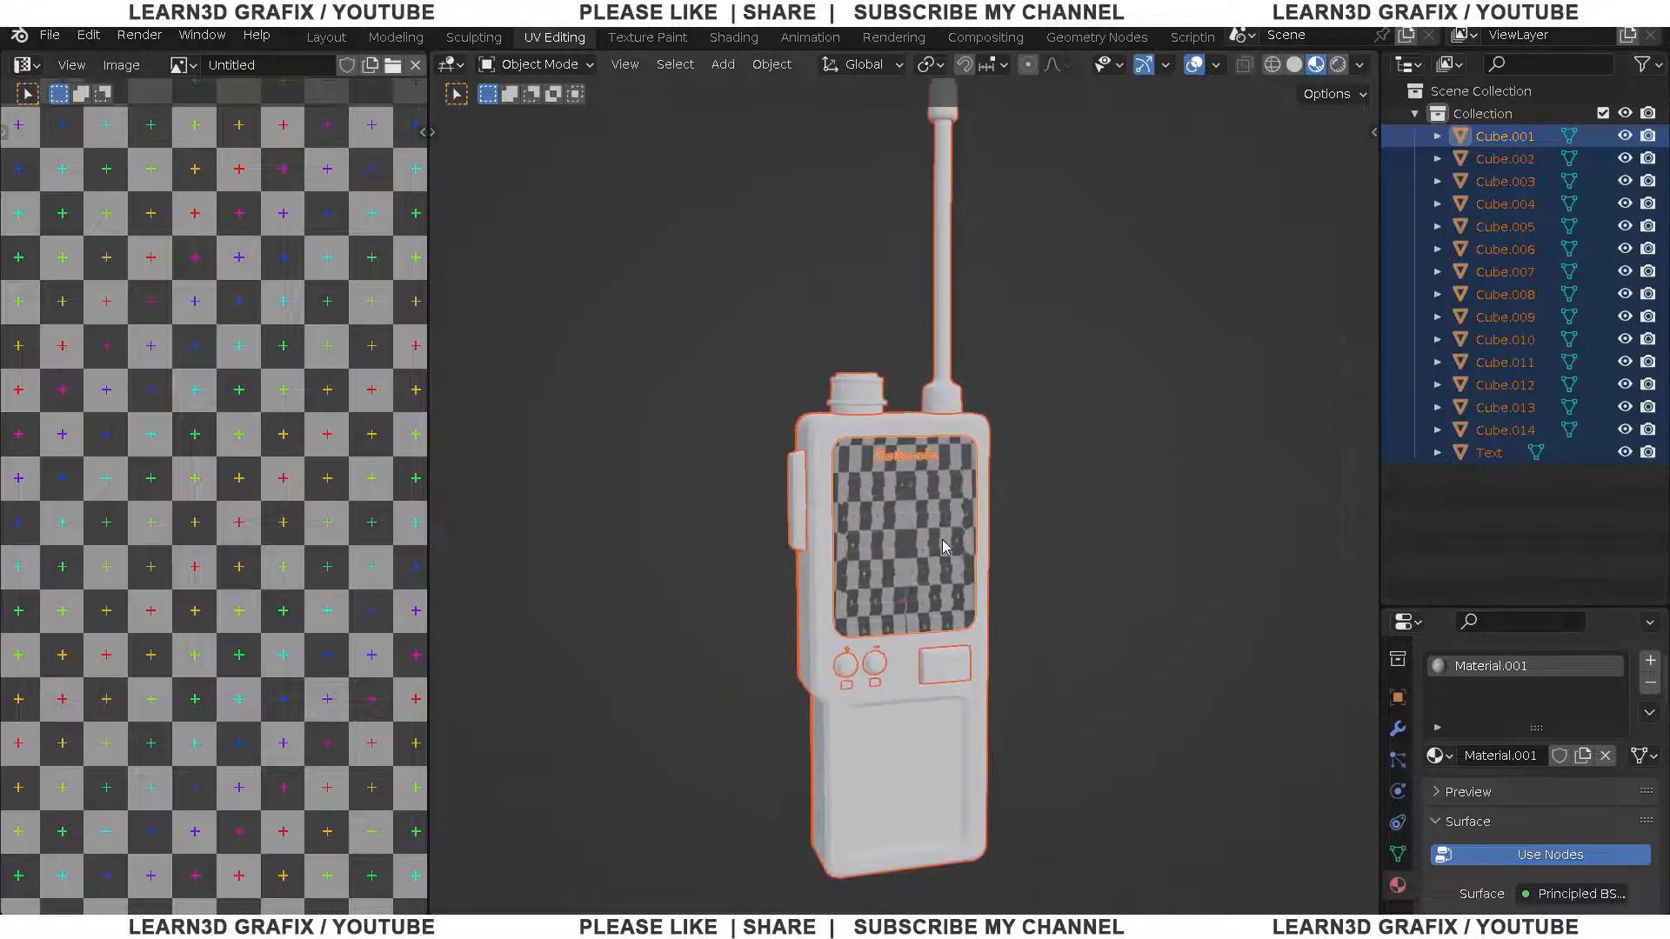
key(ctrl+l)
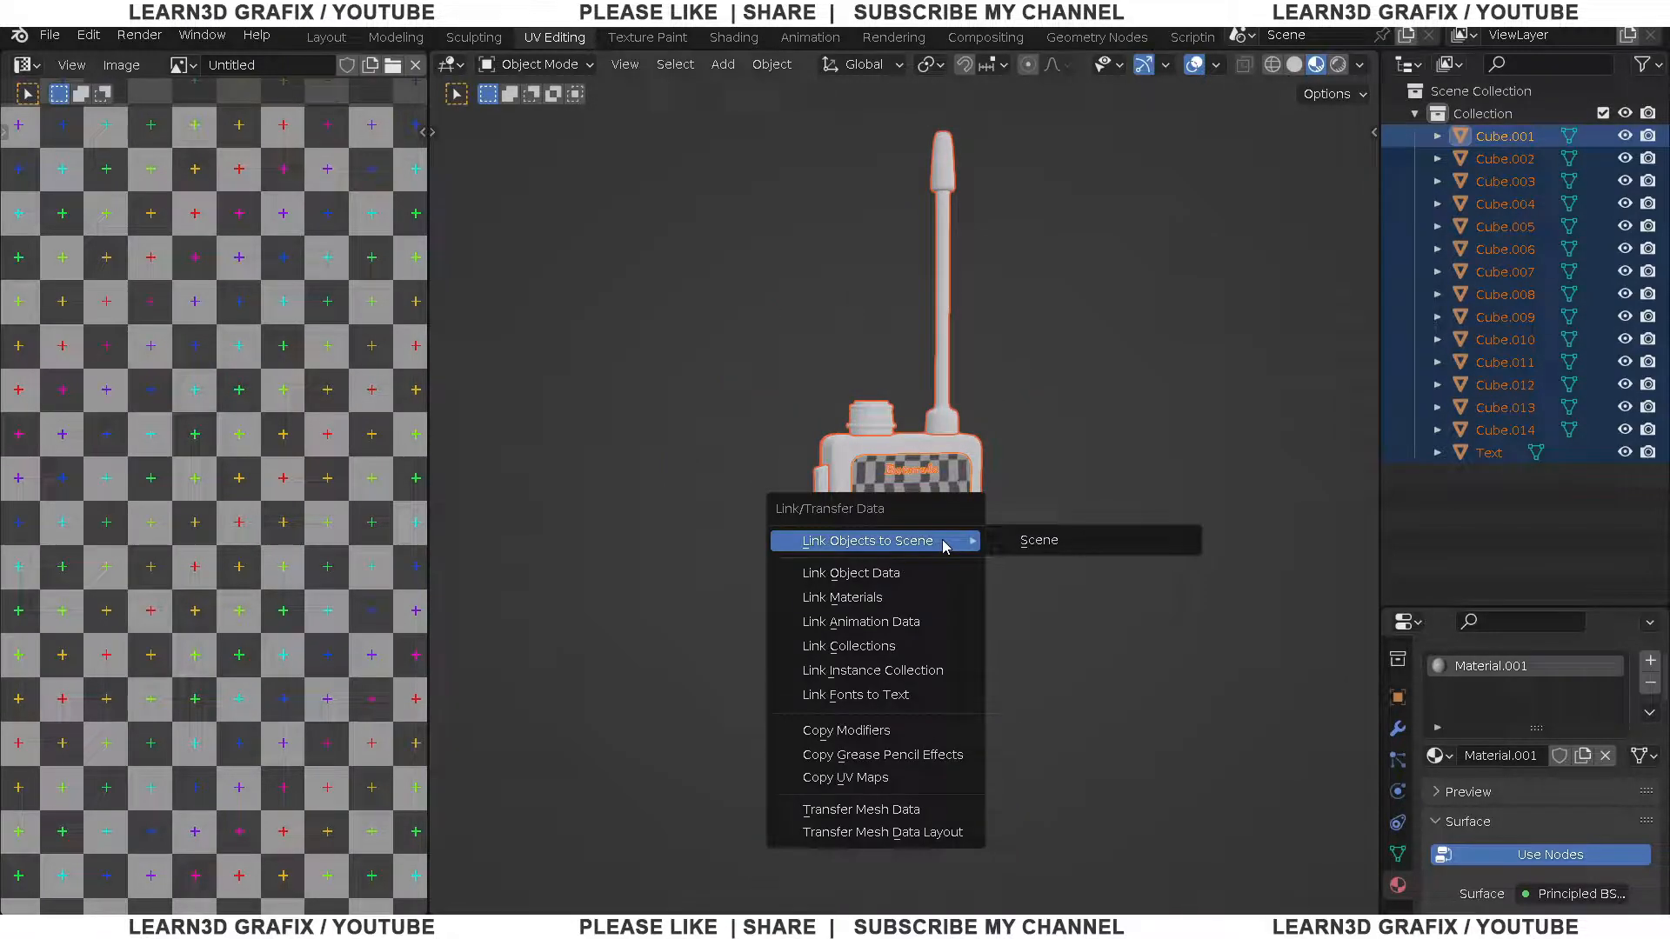
click(897, 596)
scroll(865, 422, up, 5)
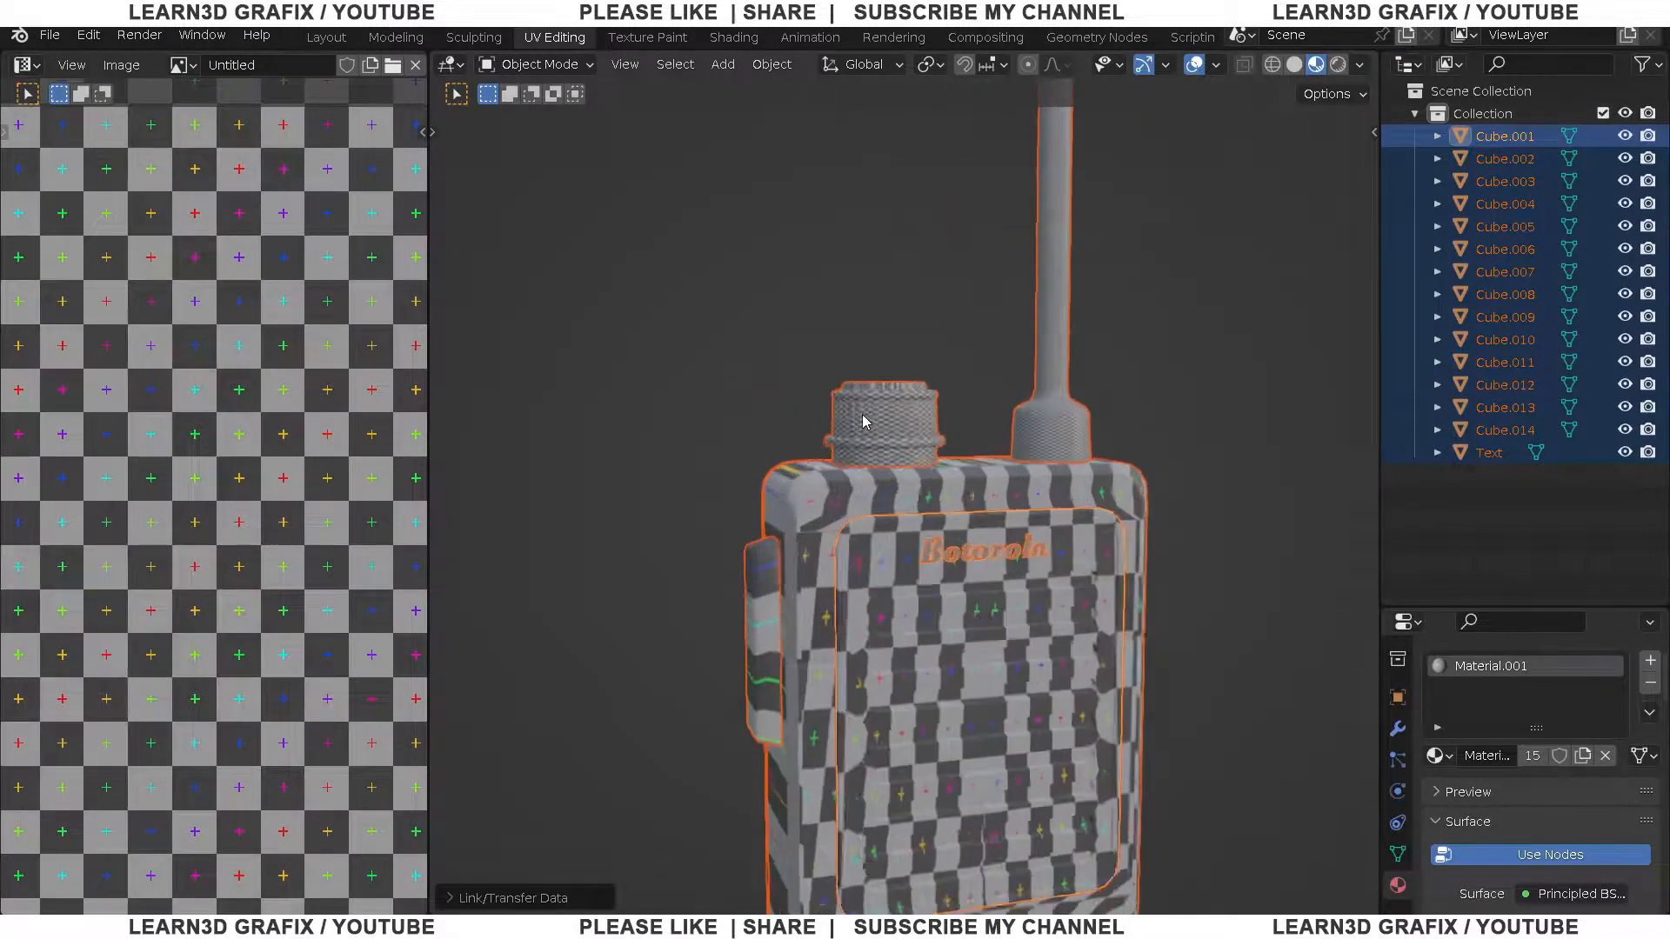
mouse_move(779, 521)
middle_down()
mouse_move(1069, 552)
mouse_move(760, 548)
middle_up()
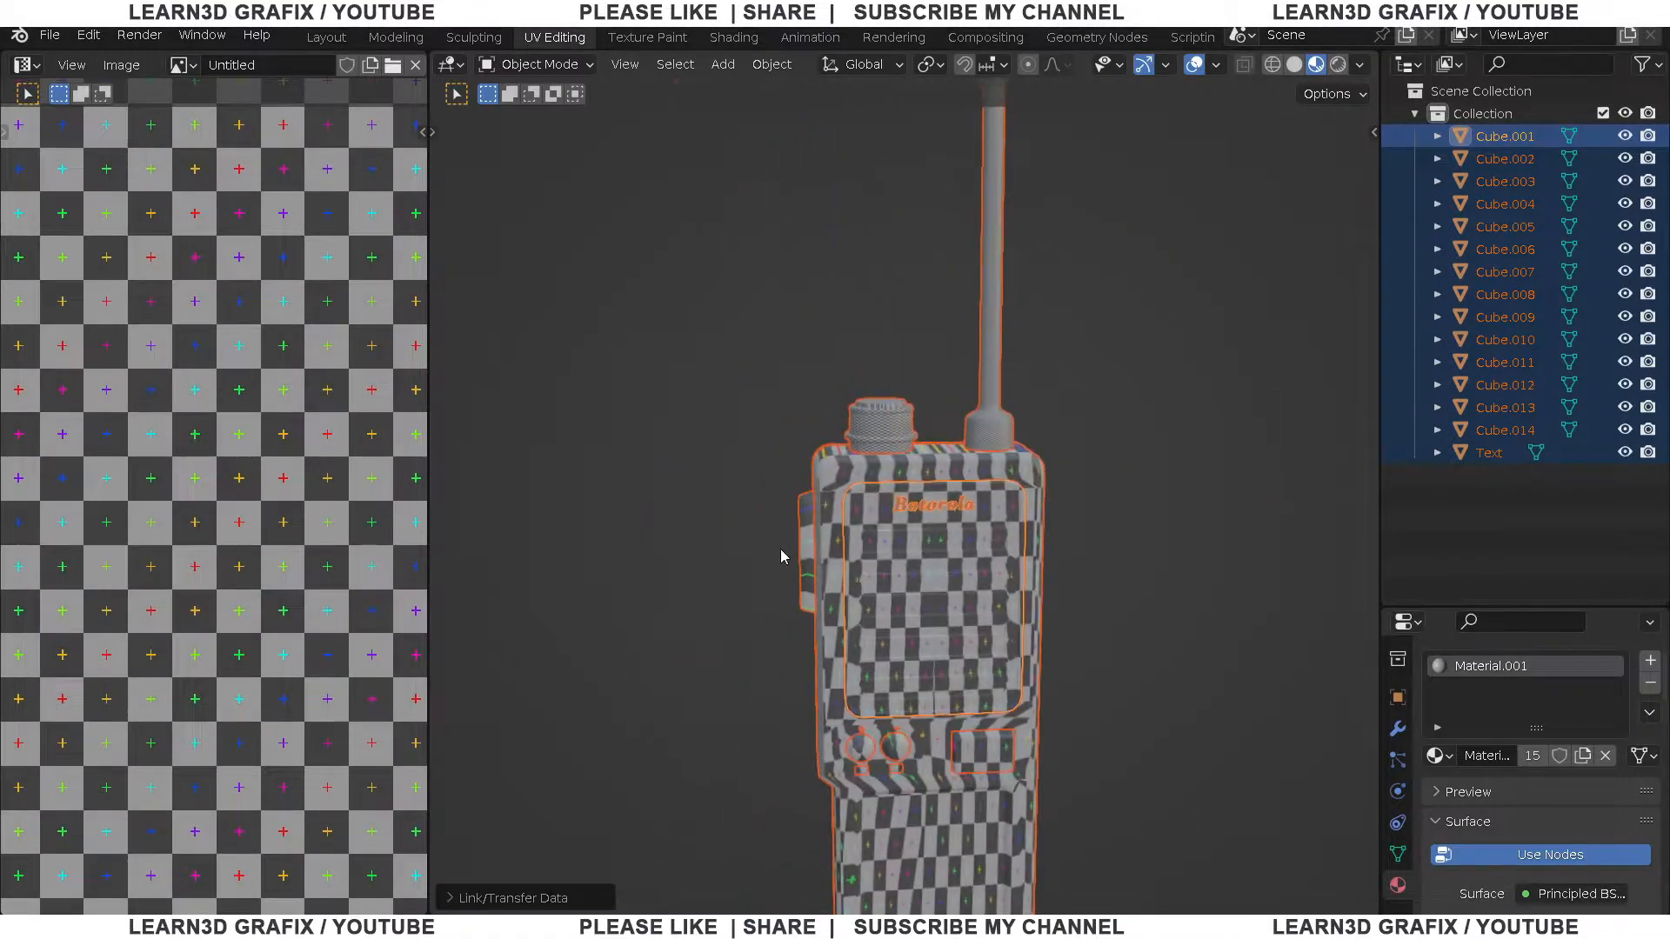
Unlink the UV grid image from the UV editor and make the editor area slightly wider
scroll(782, 557, down, 4)
scroll(244, 435, down, 3)
scroll(246, 439, down, 5)
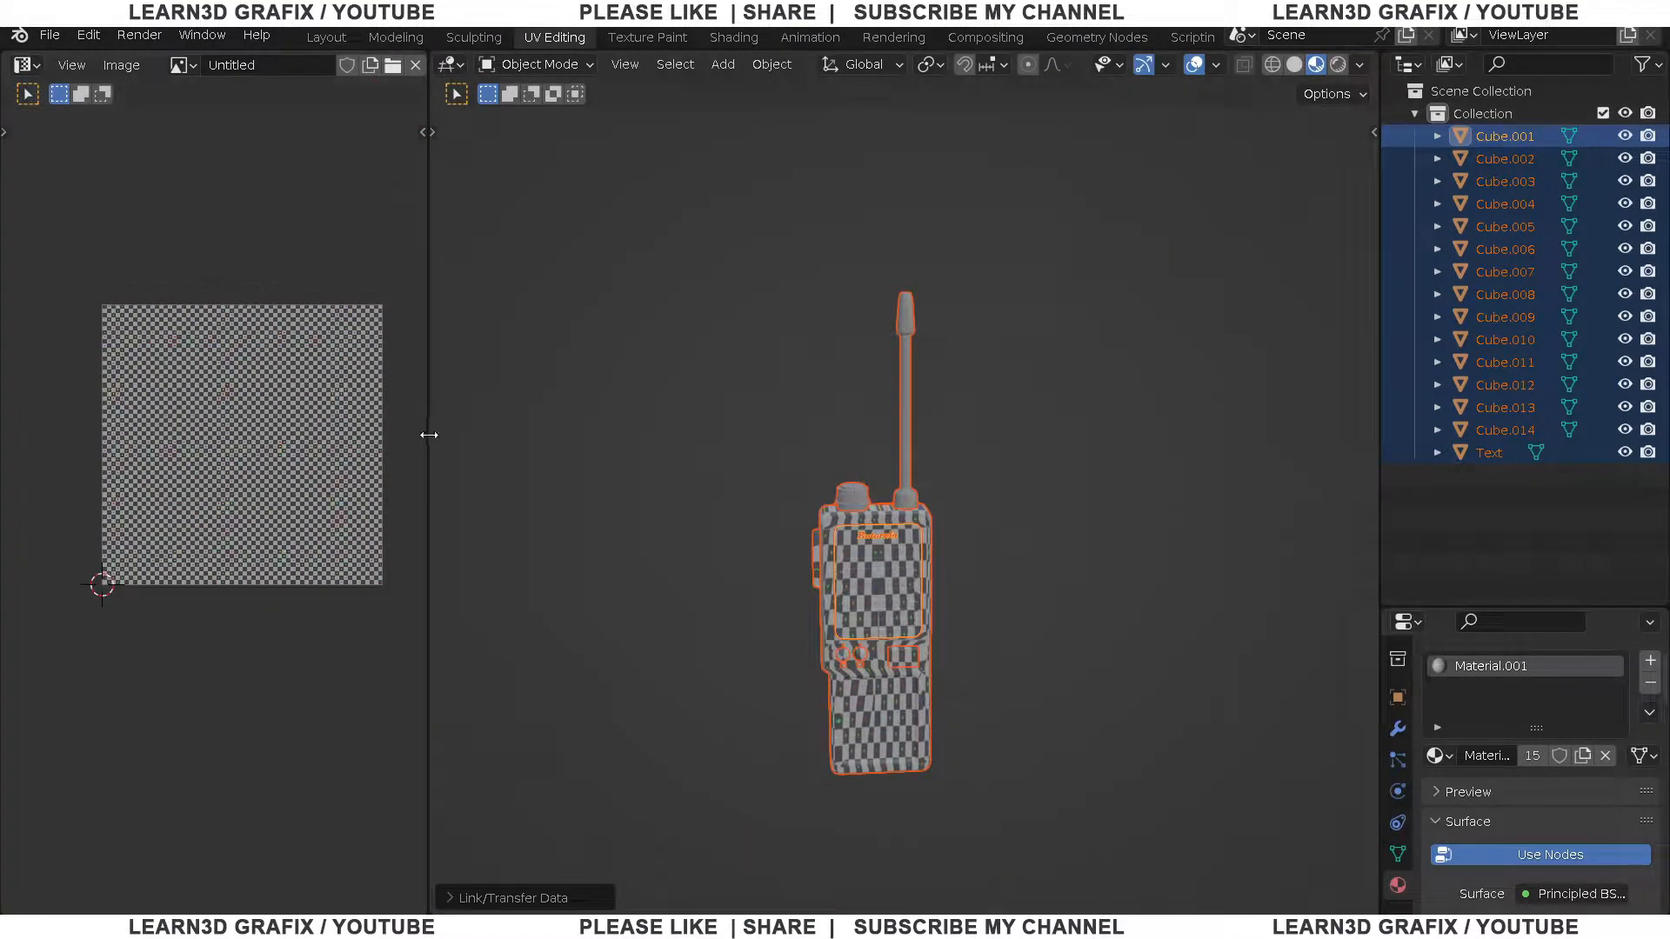
drag(429, 435, 689, 435)
scroll(513, 147, down, 1)
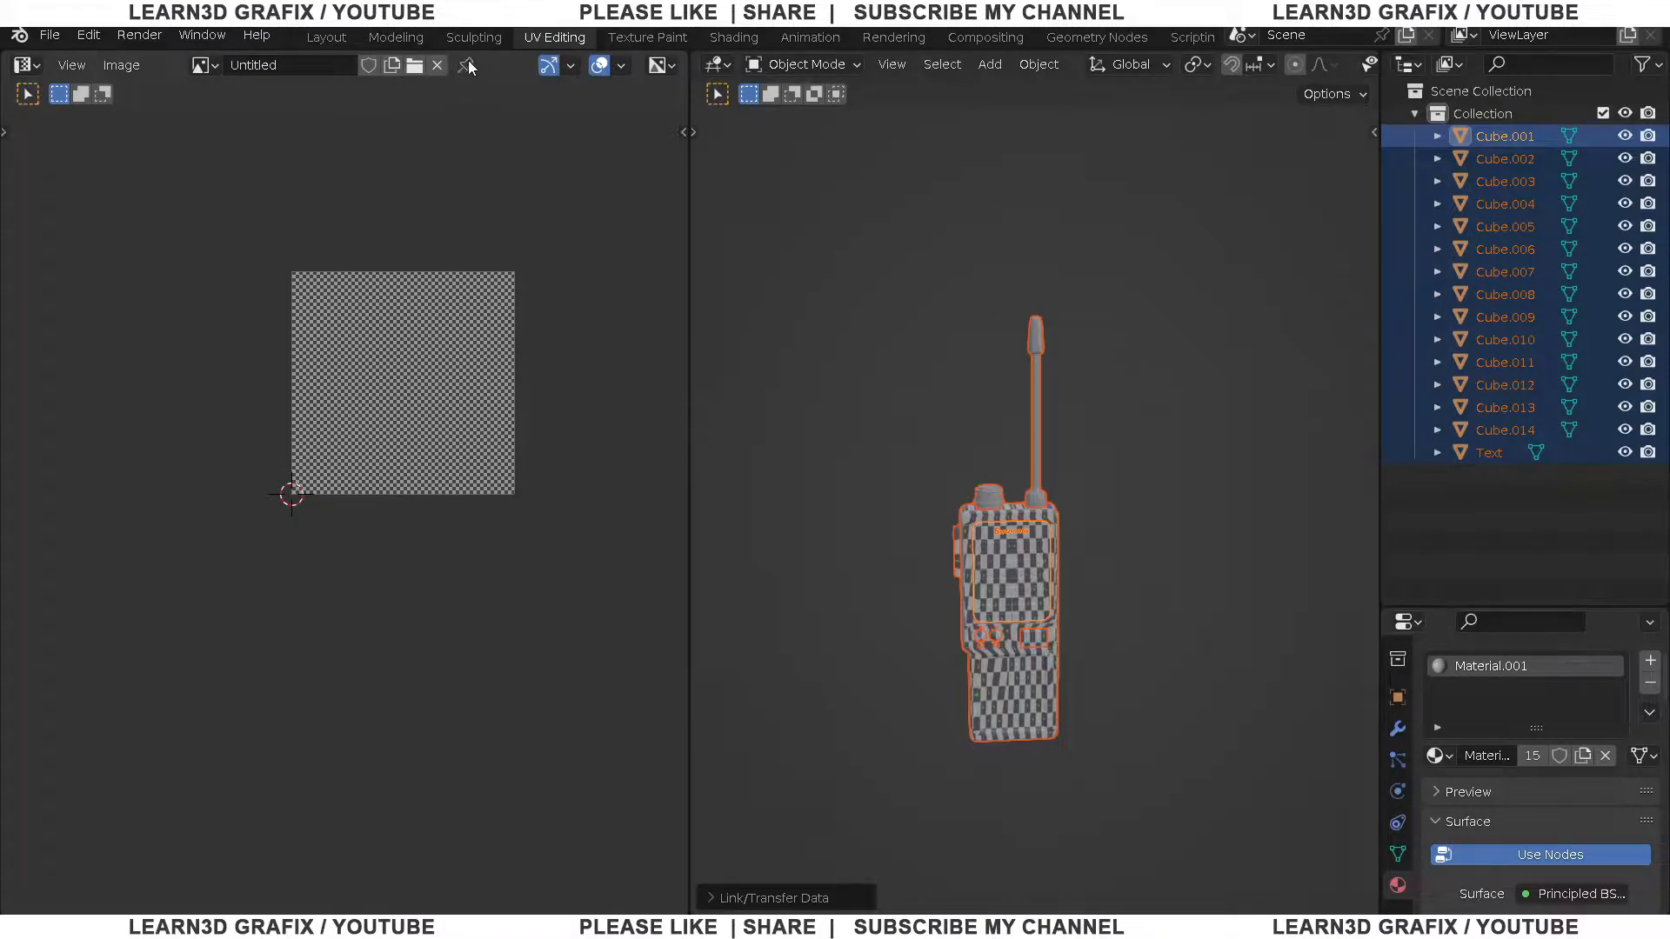
click(437, 64)
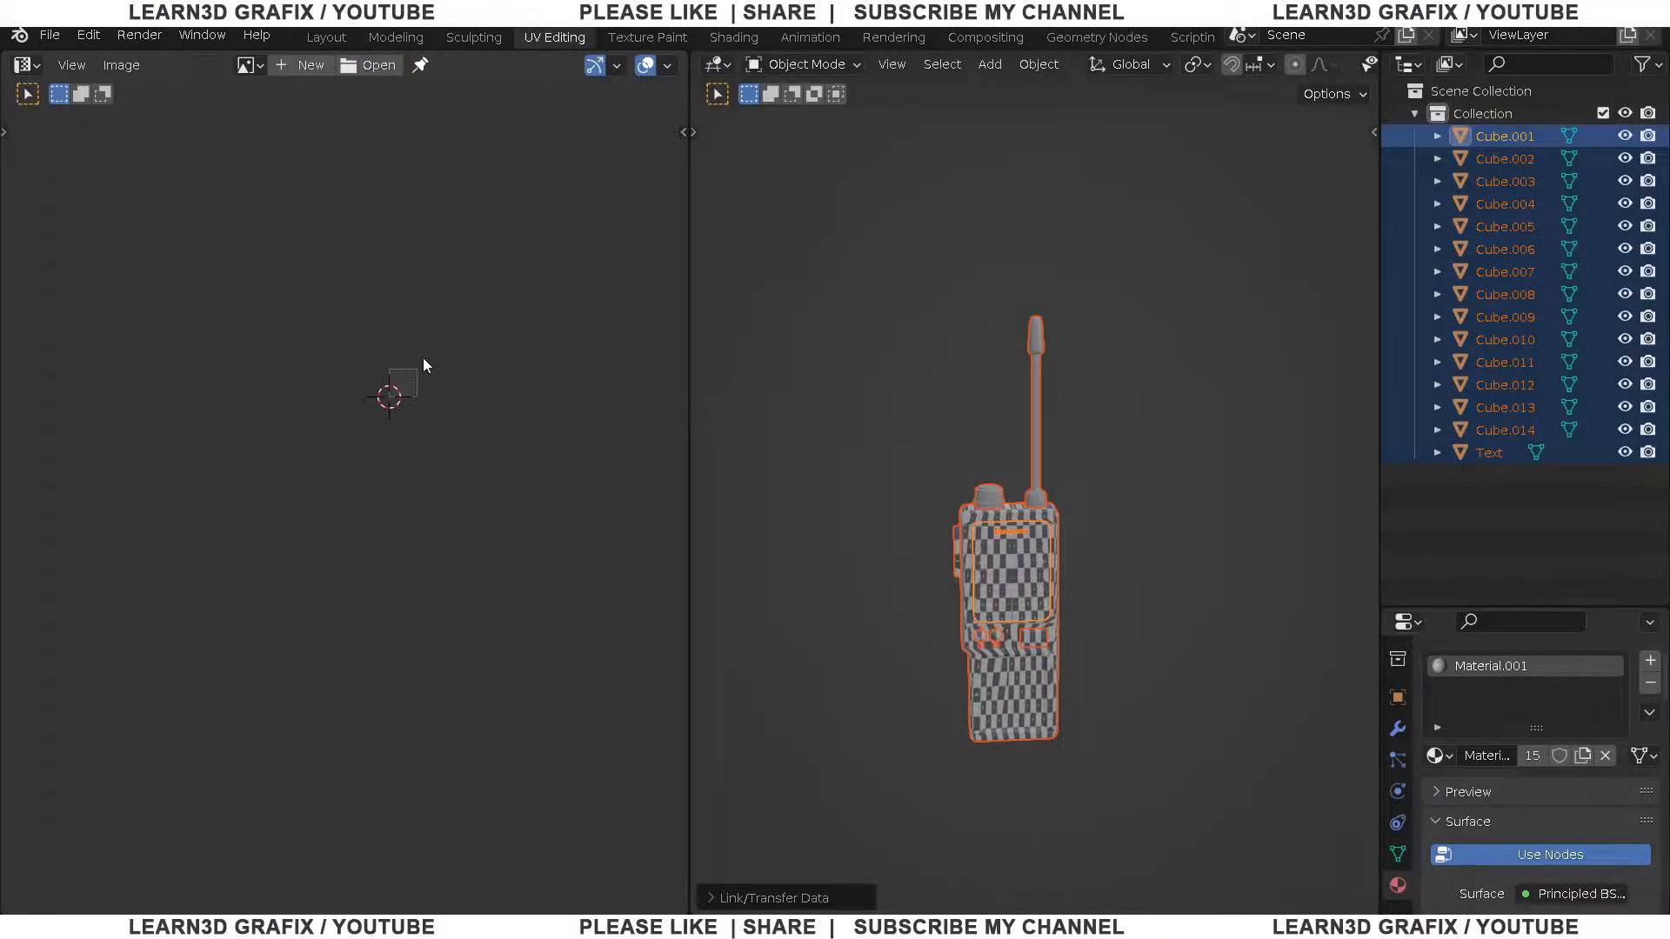
middle_drag(364, 401, 295, 392)
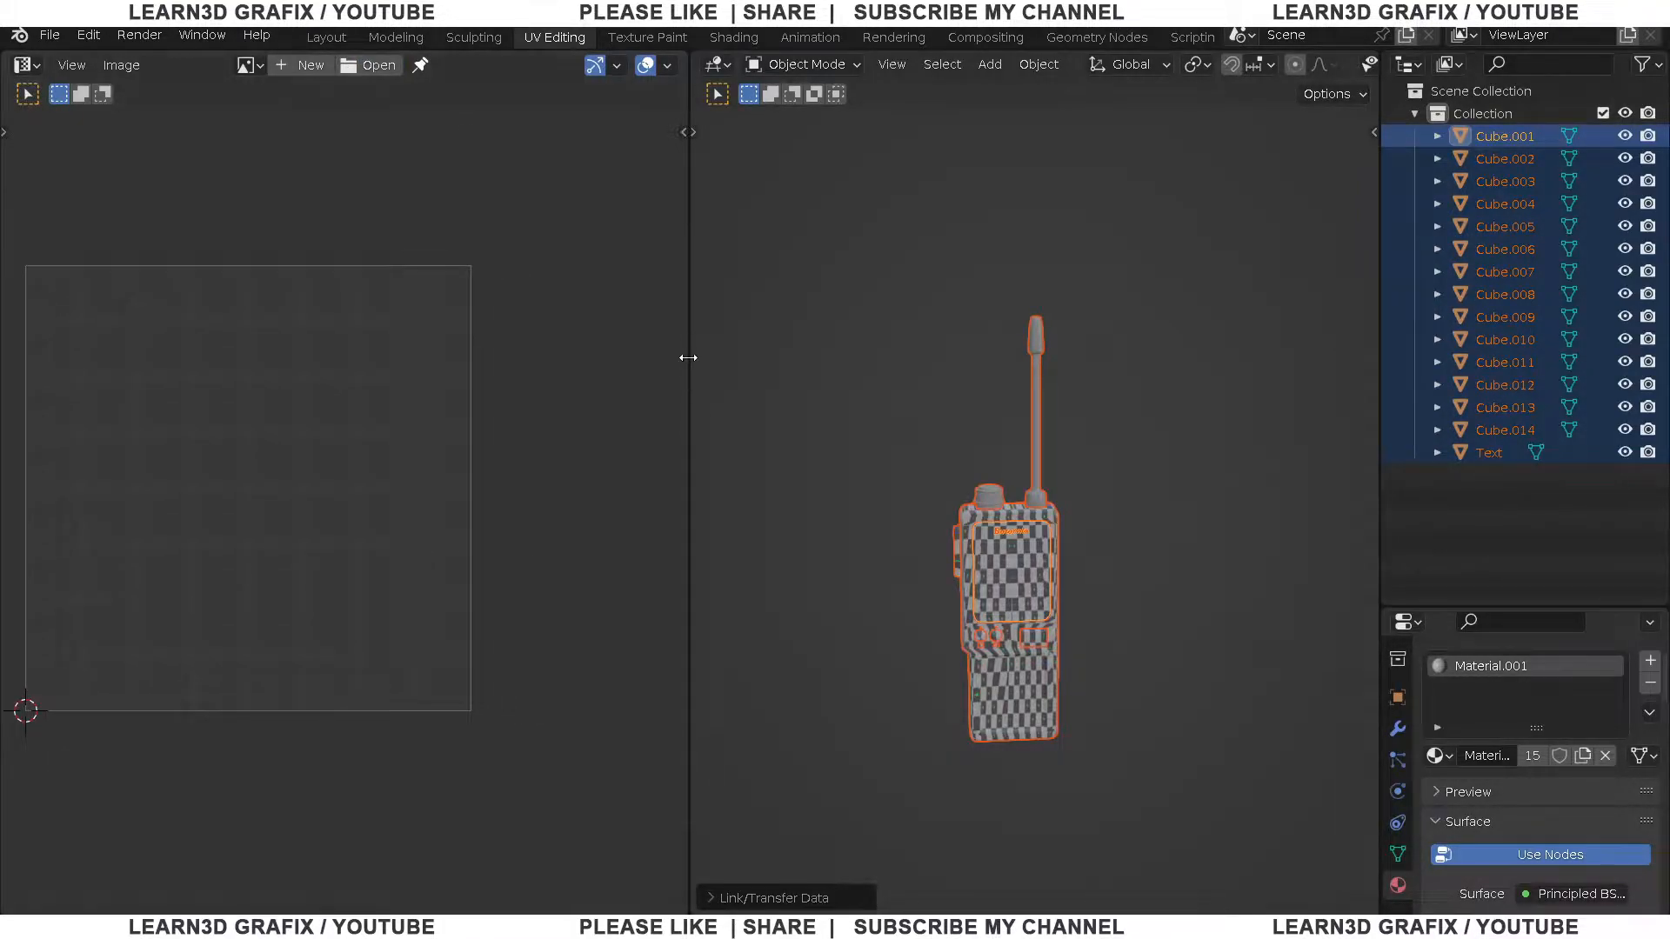
drag(687, 357, 476, 384)
middle_drag(208, 417, 289, 416)
Switch the viewport to solid shading and show the Face Orientation overlay to check the parts' normals
mouse_move(877, 498)
middle_down()
mouse_move(871, 555)
mouse_move(842, 476)
mouse_move(878, 409)
mouse_move(913, 412)
middle_up()
click(1346, 65)
key(KP_1)
scroll(861, 408, up, 1)
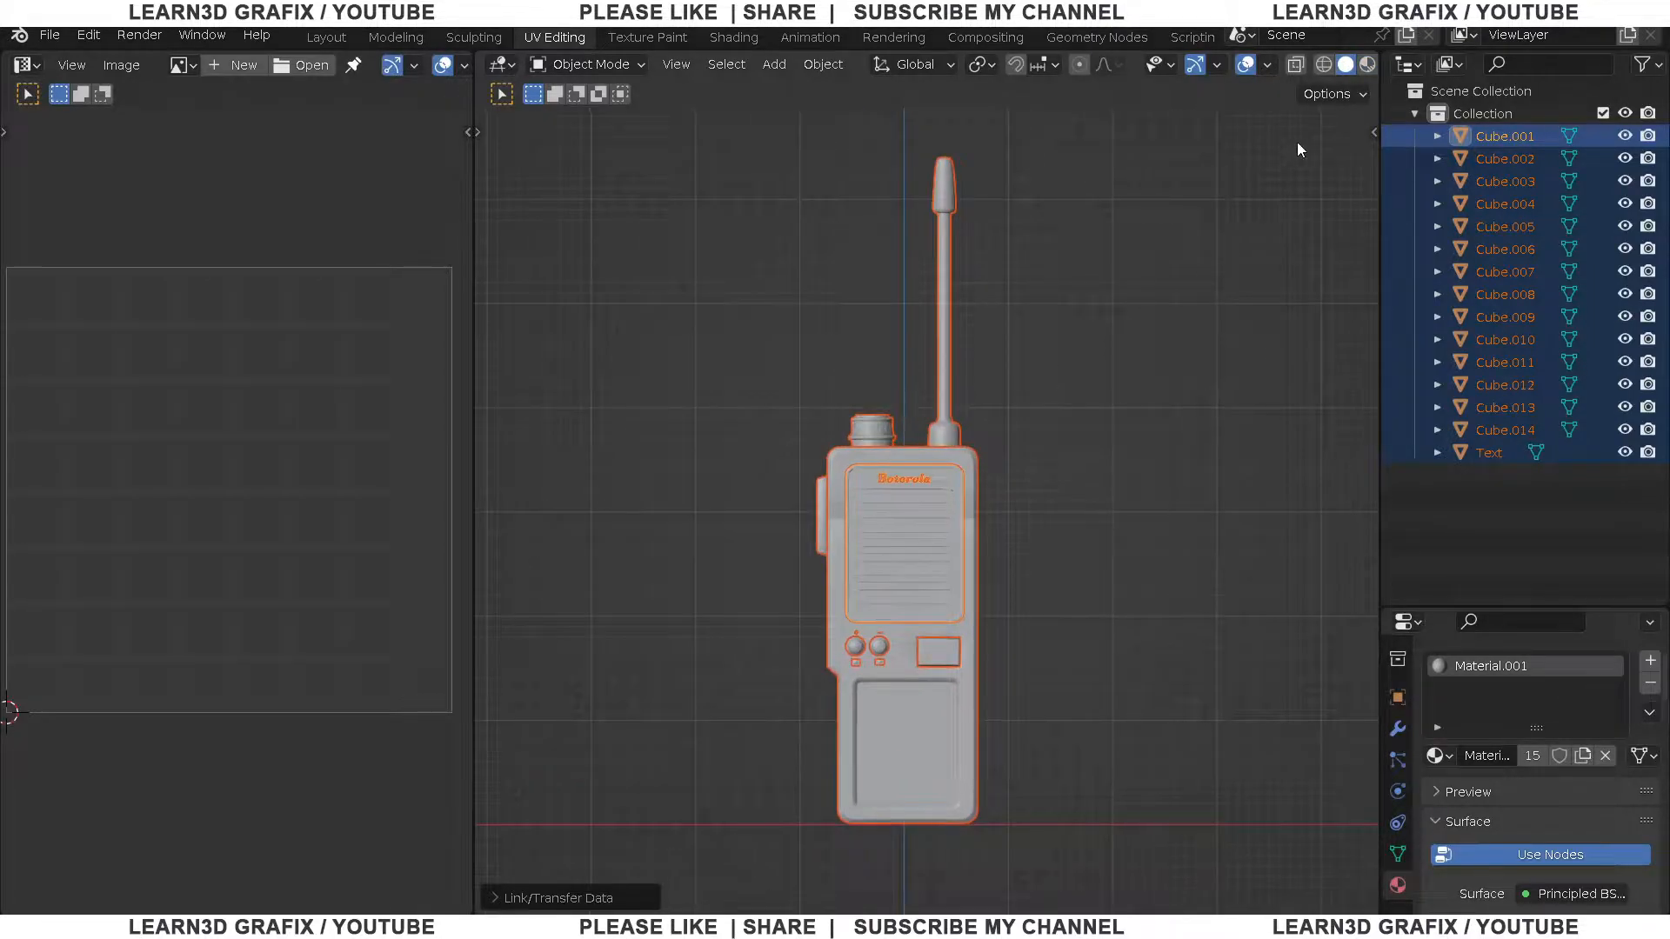
click(1268, 66)
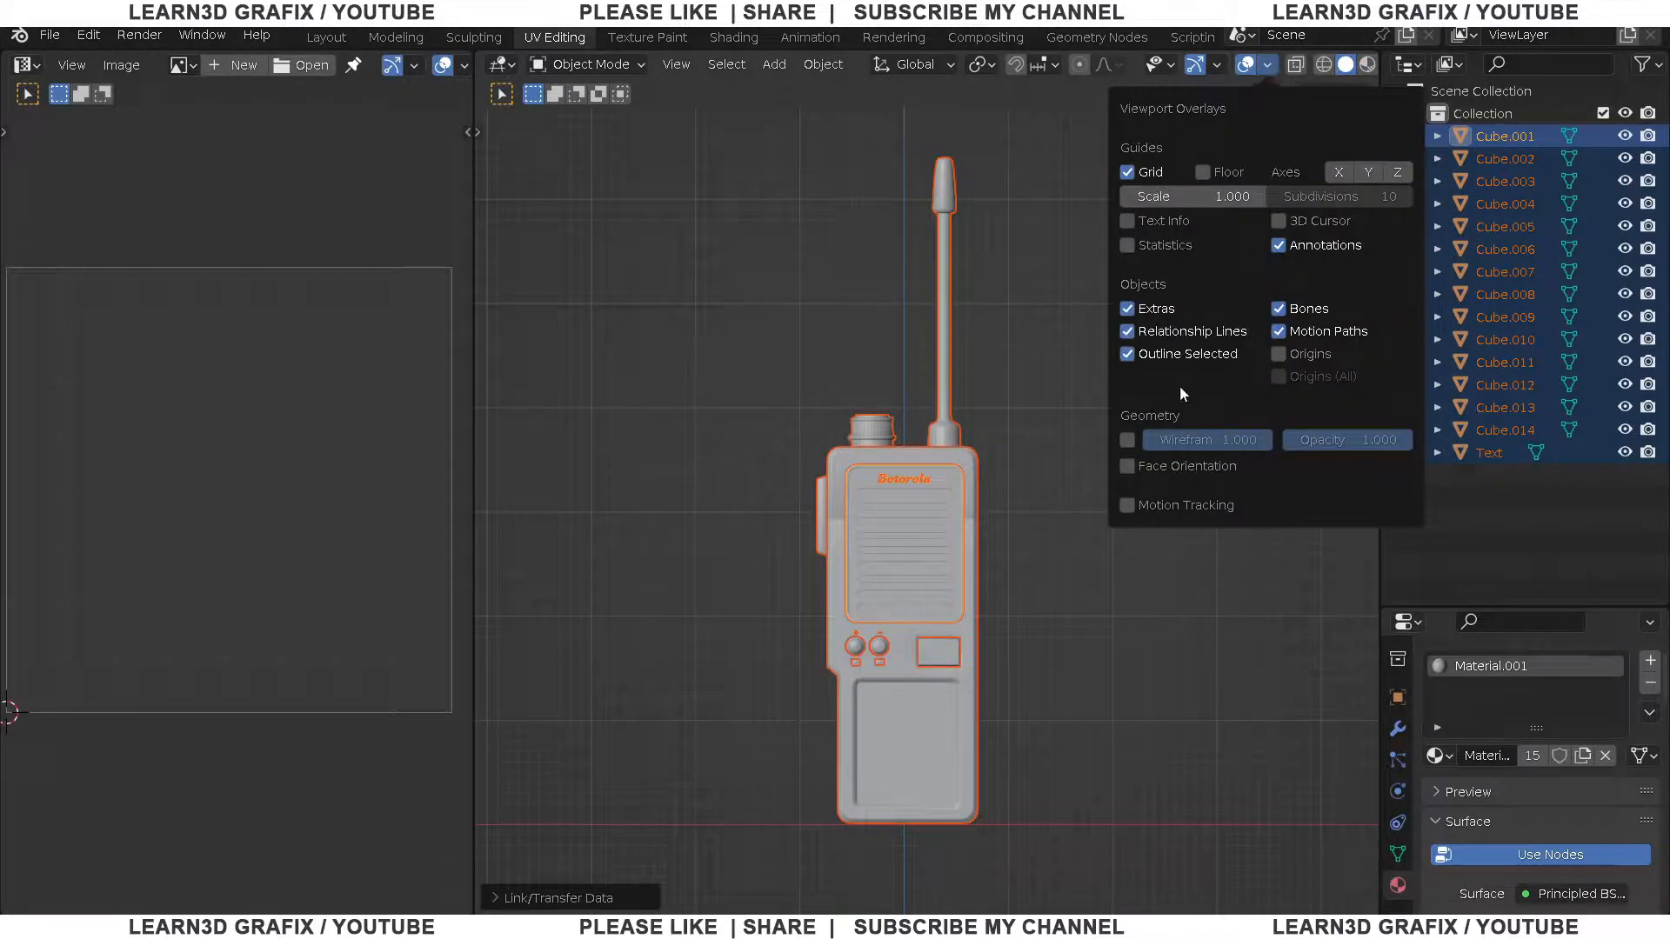
click(1127, 467)
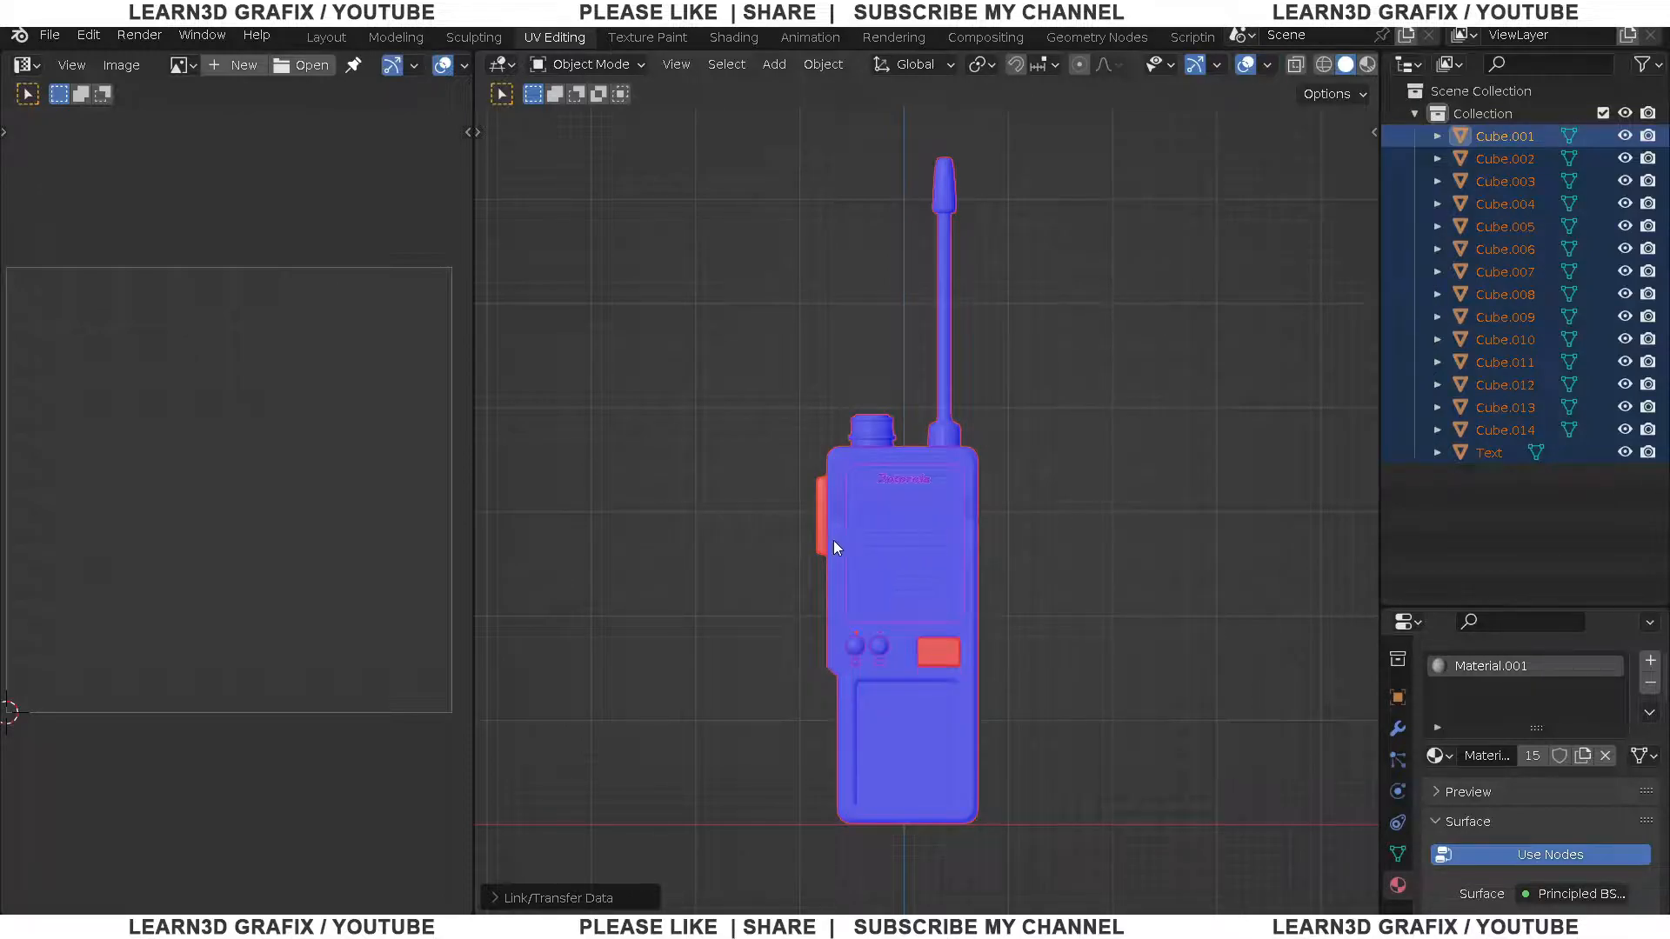
scroll(836, 536, up, 8)
mouse_move(817, 494)
middle_down()
mouse_move(900, 493)
mouse_move(813, 517)
middle_up()
scroll(820, 480, down, 4)
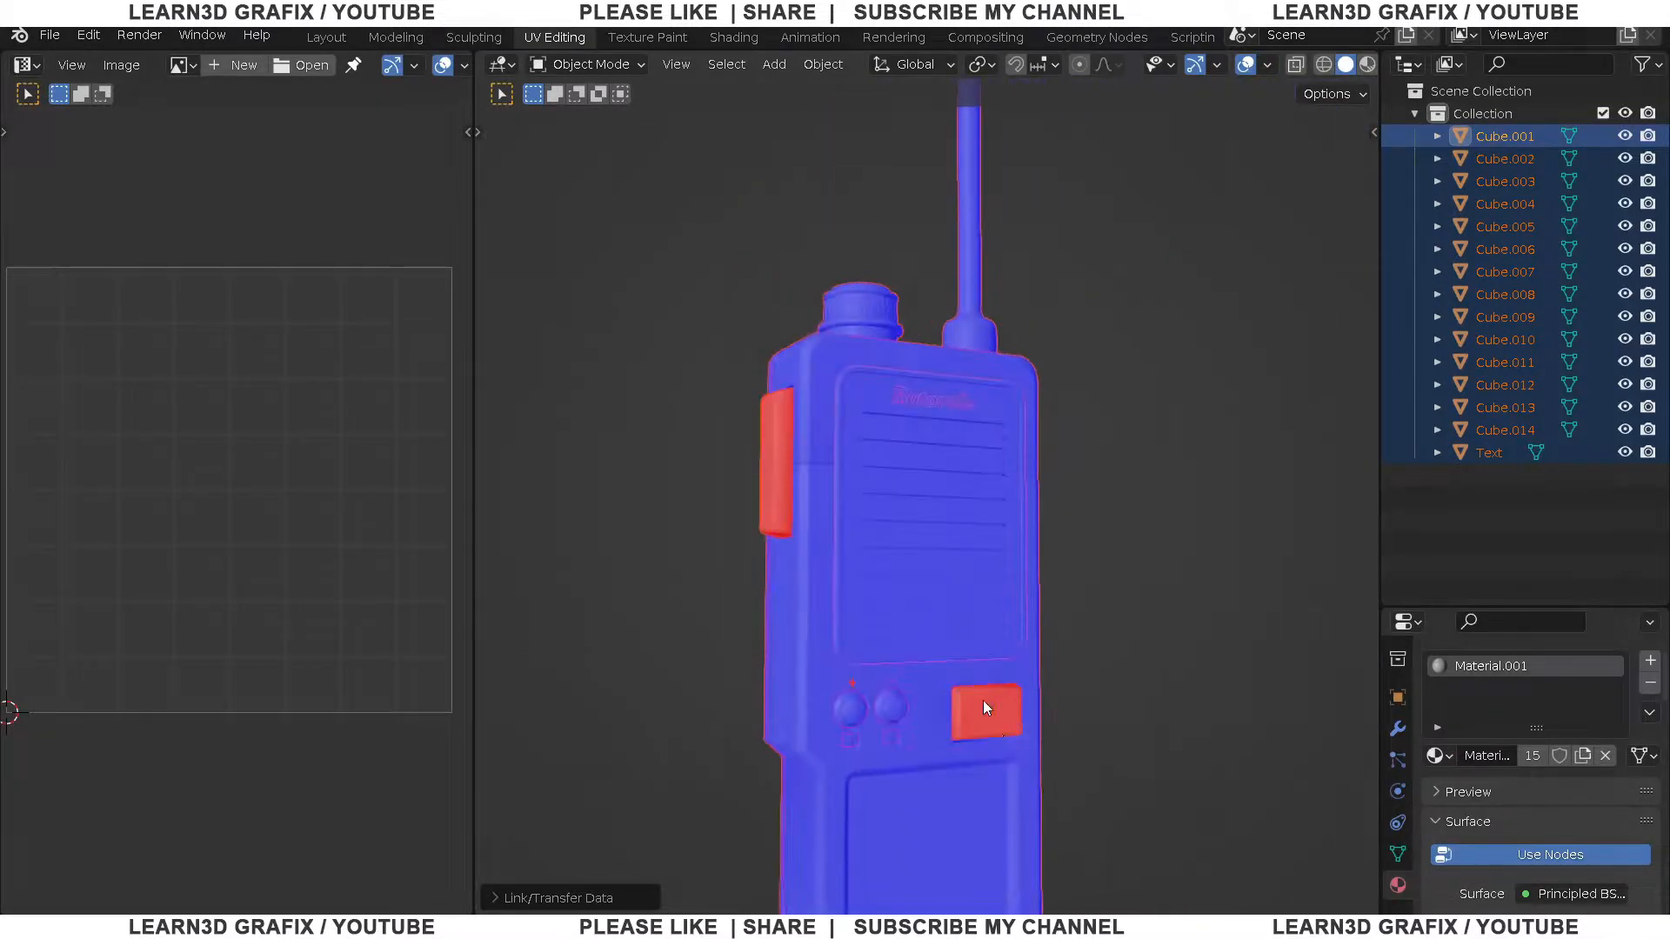
scroll(986, 696, down, 3)
middle_drag(946, 583, 886, 568)
key(KP_1)
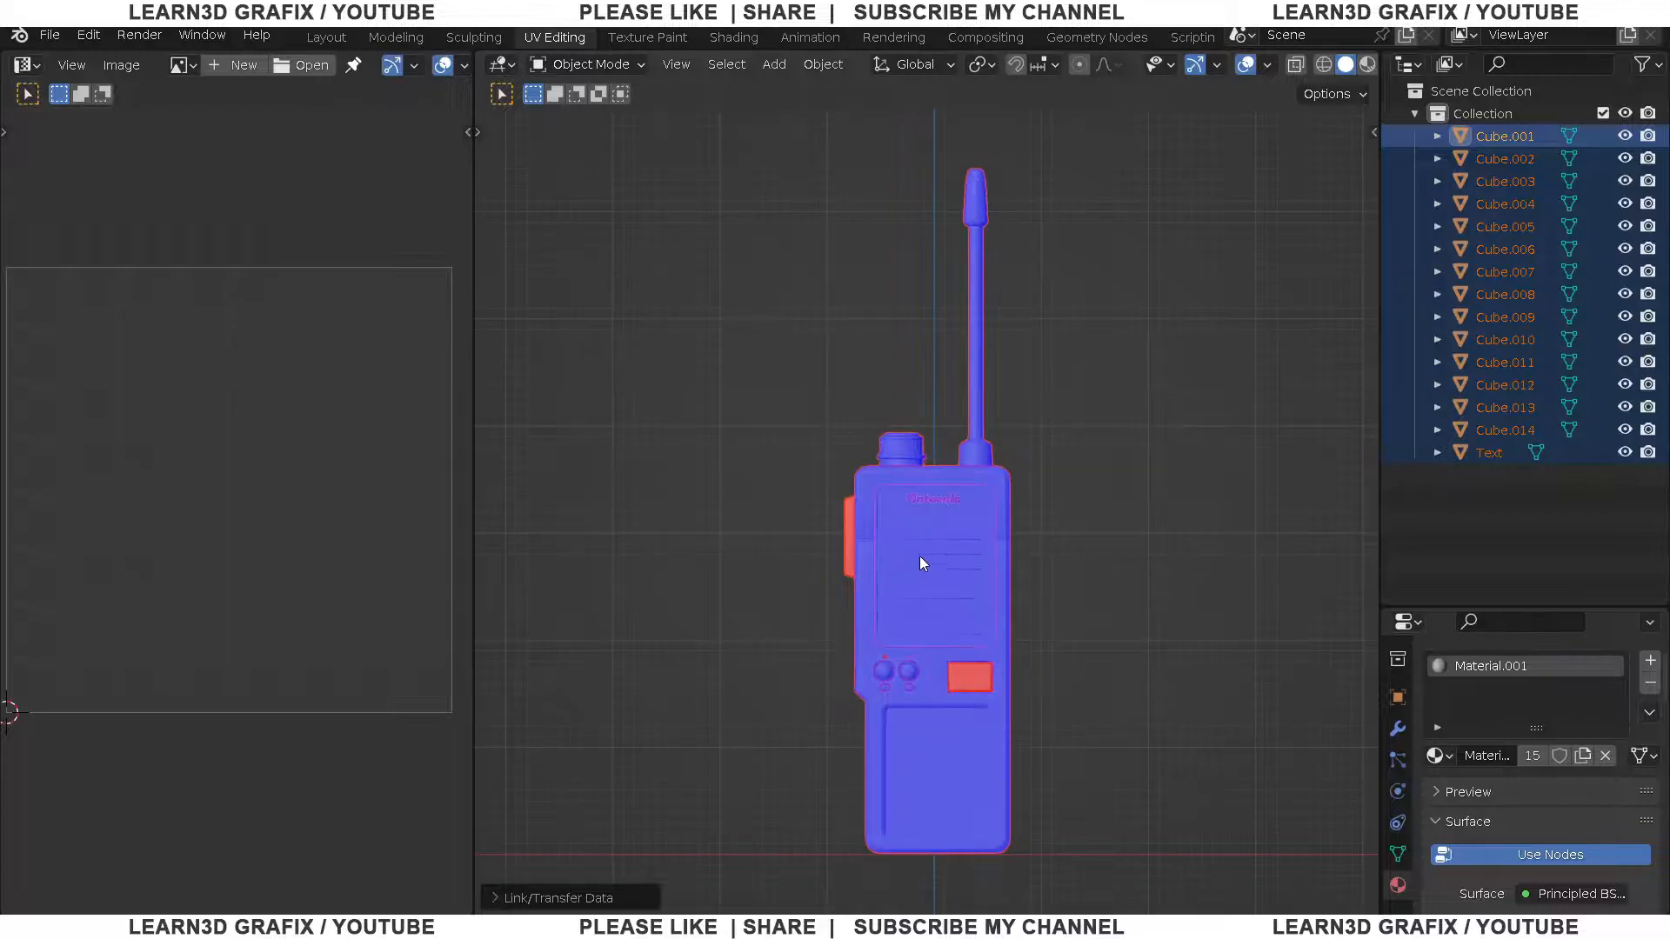
Enter Edit Mode on all the walkie-talkie parts and select their entire geometry
key(Tab)
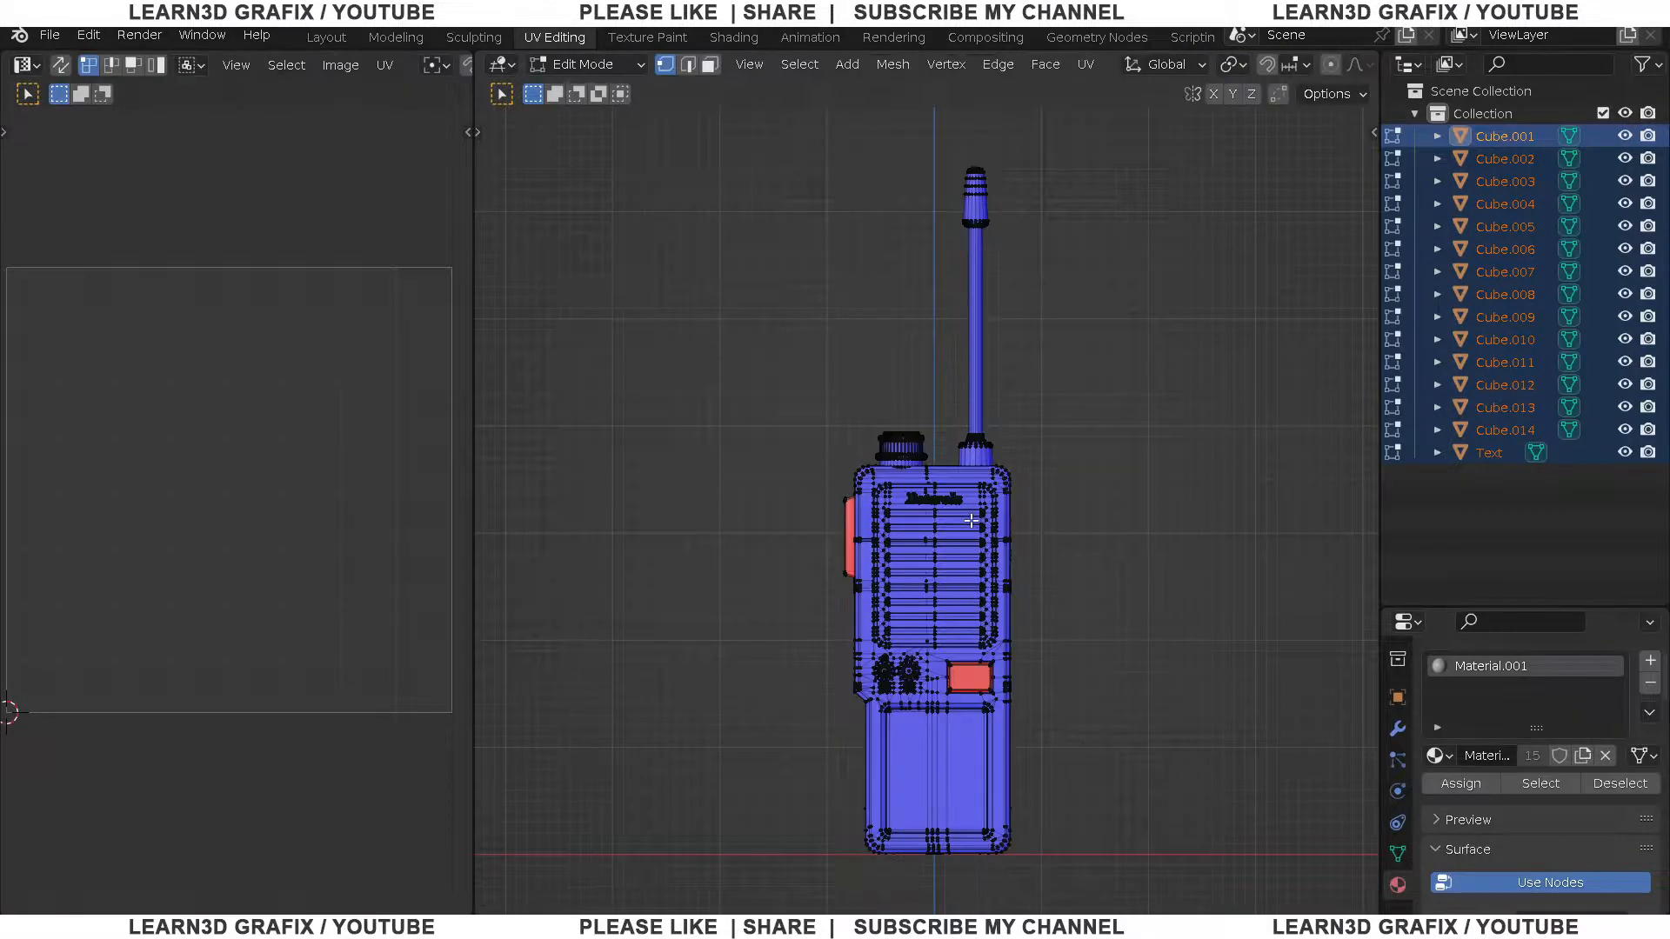
key(a)
scroll(972, 520, down, 1)
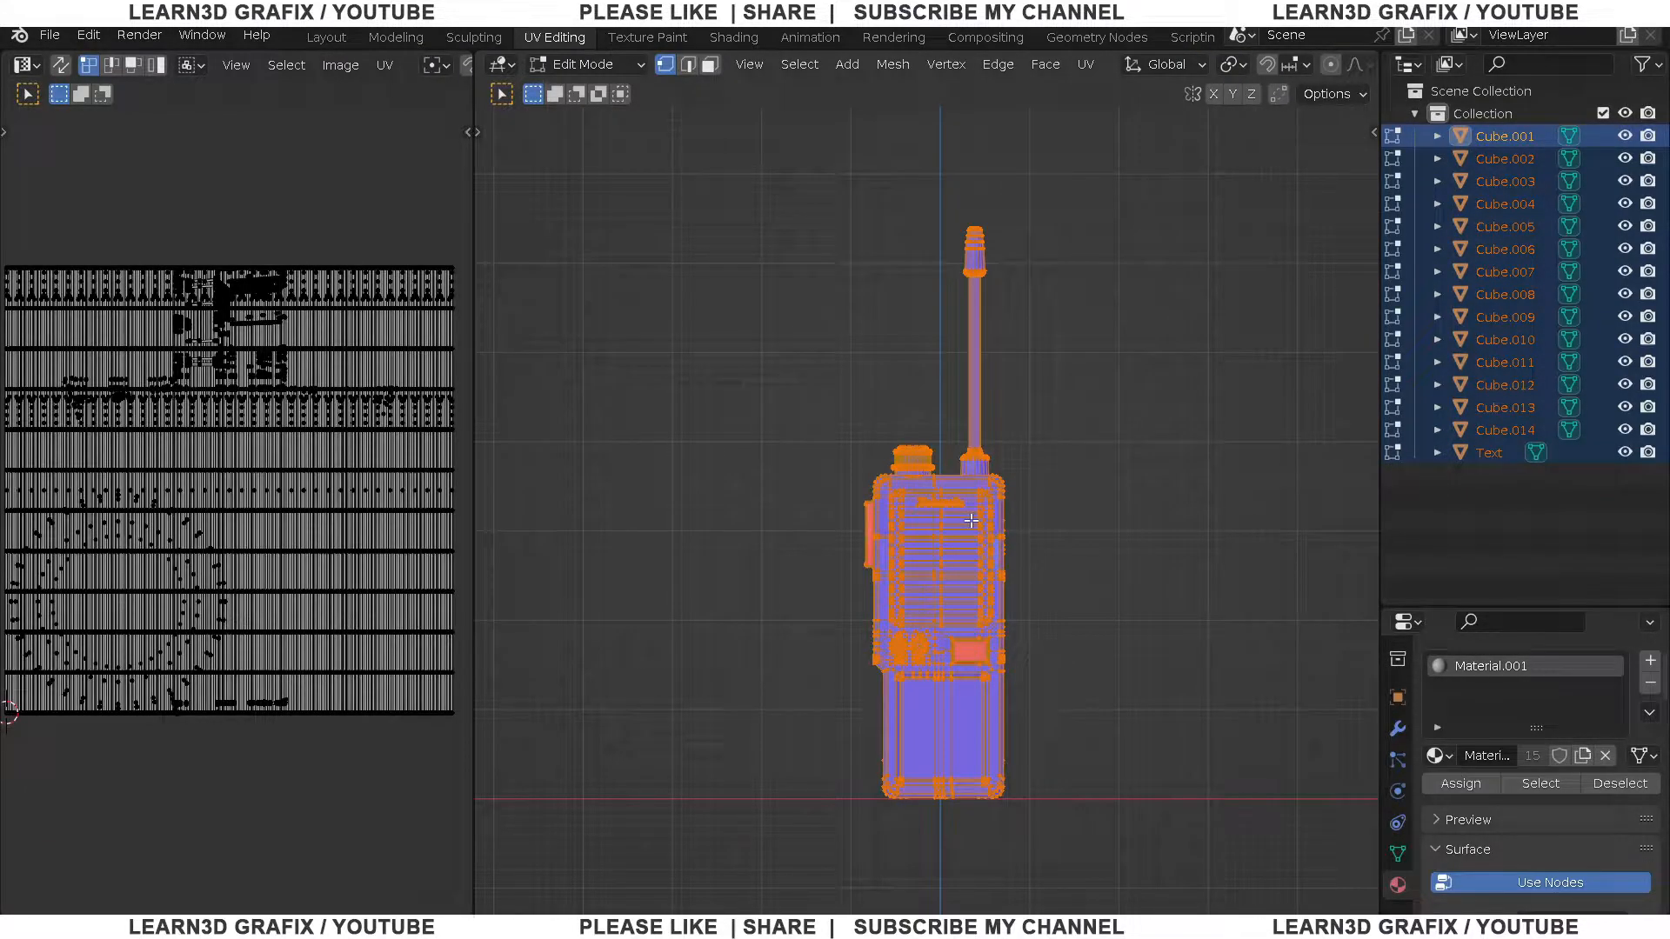
Turn on the Screencast Keys display and hide the sidebar again
click(1373, 133)
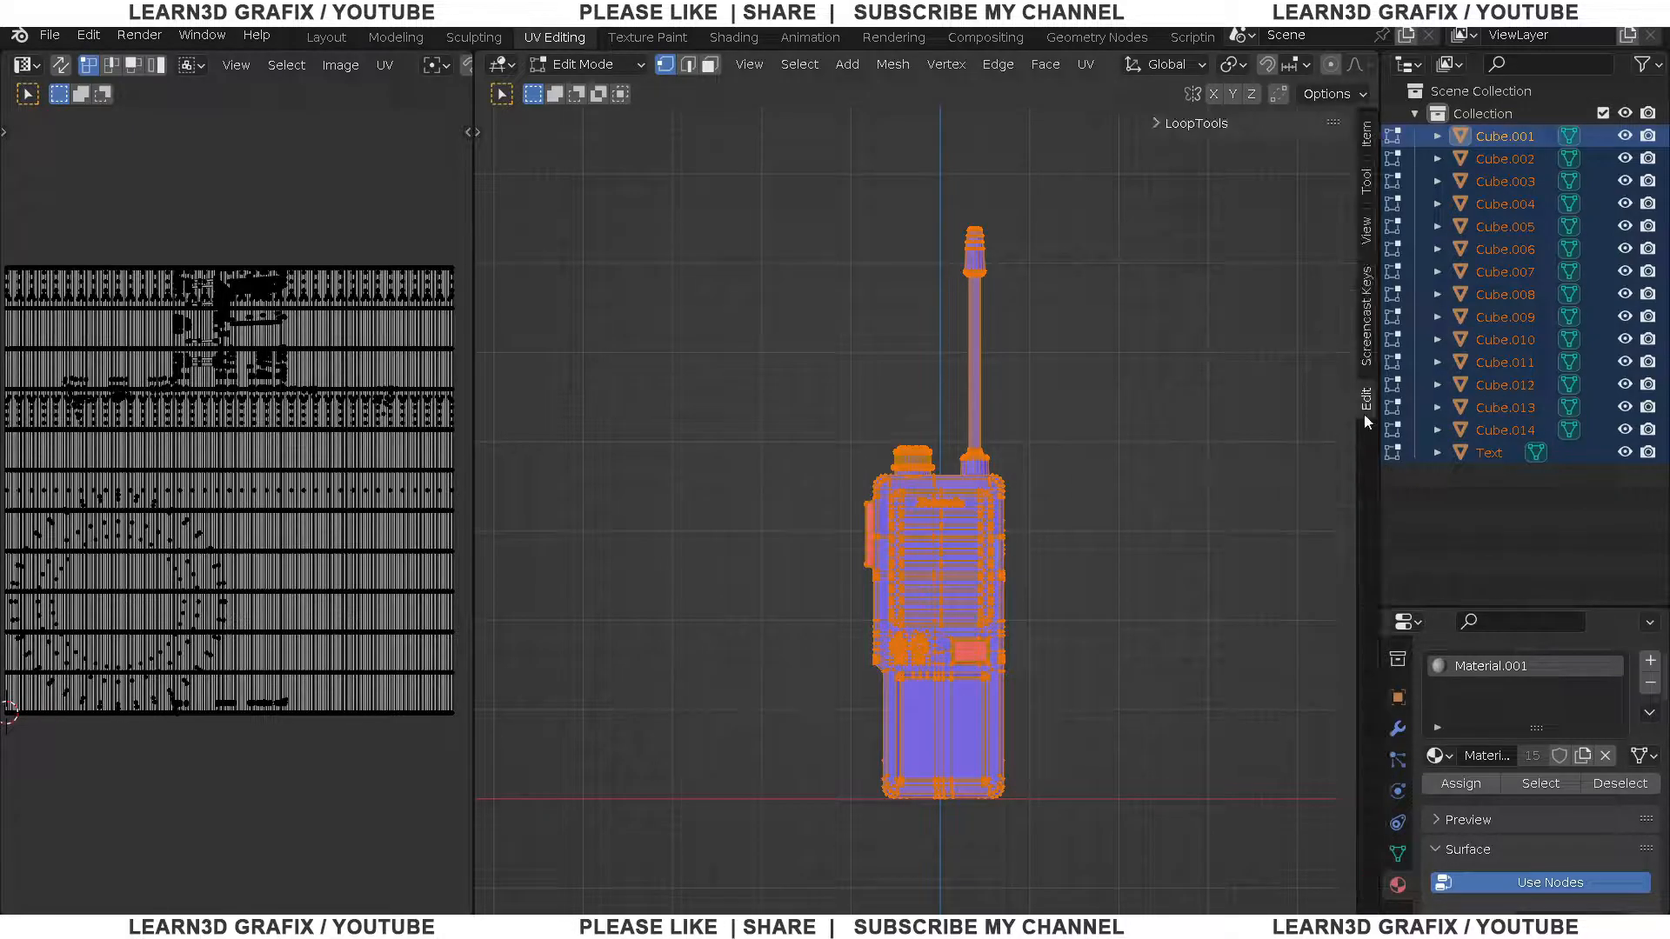
click(1368, 330)
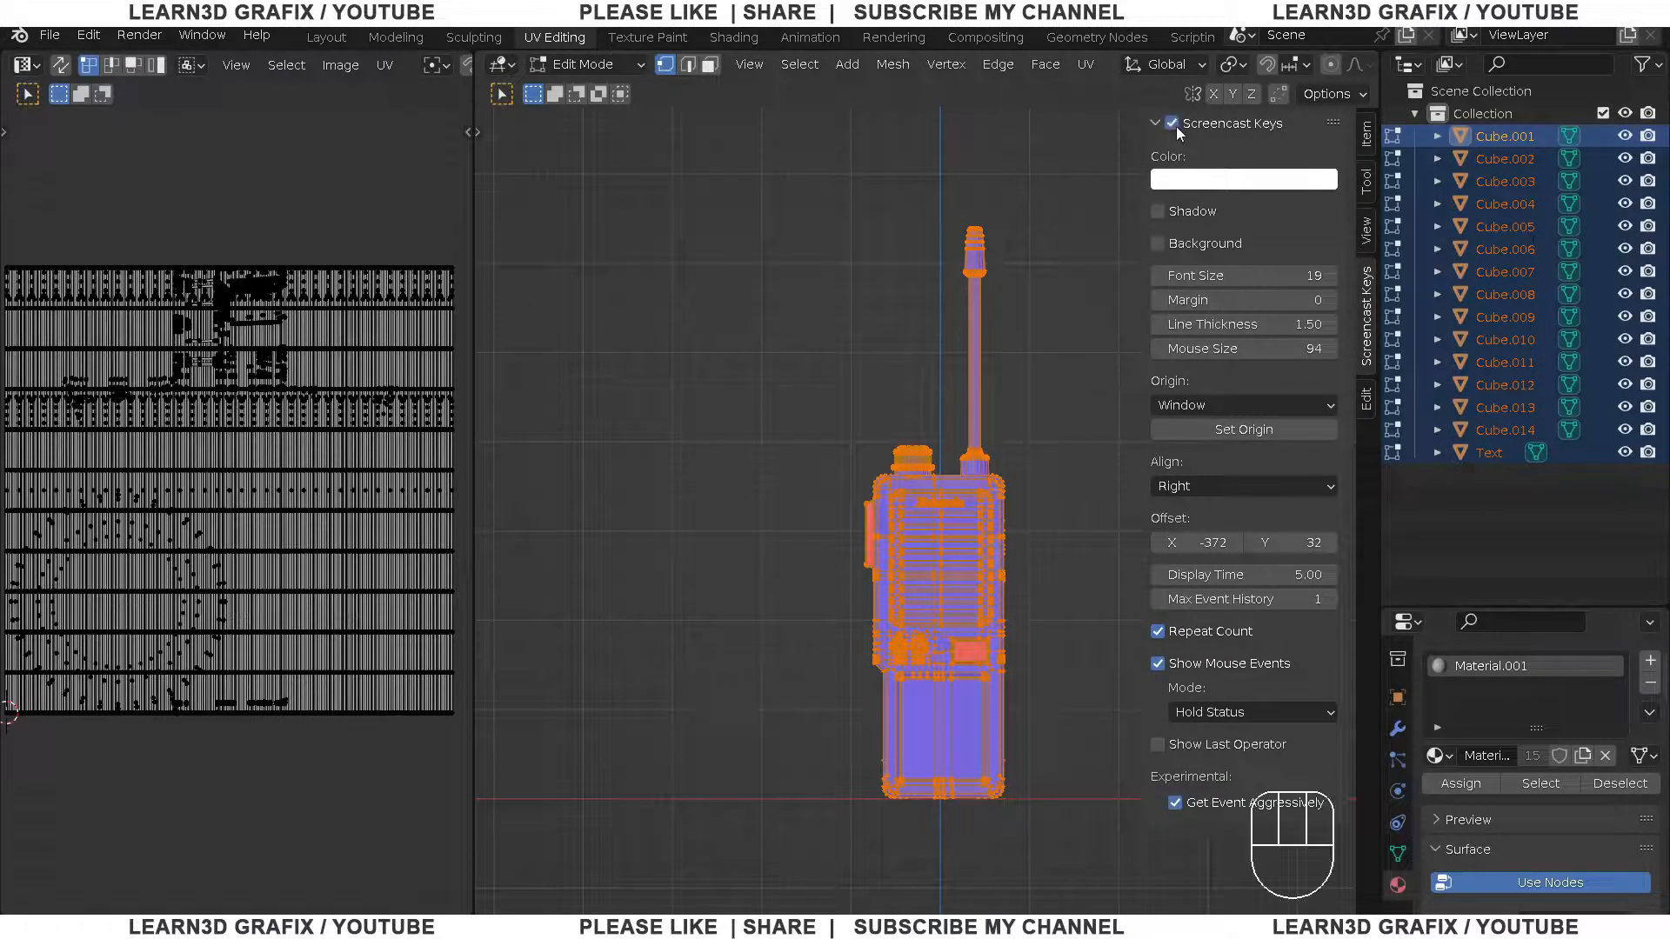
key(n)
Recalculate the normals of all the selected geometry to face outside
scroll(1035, 560, down, 1)
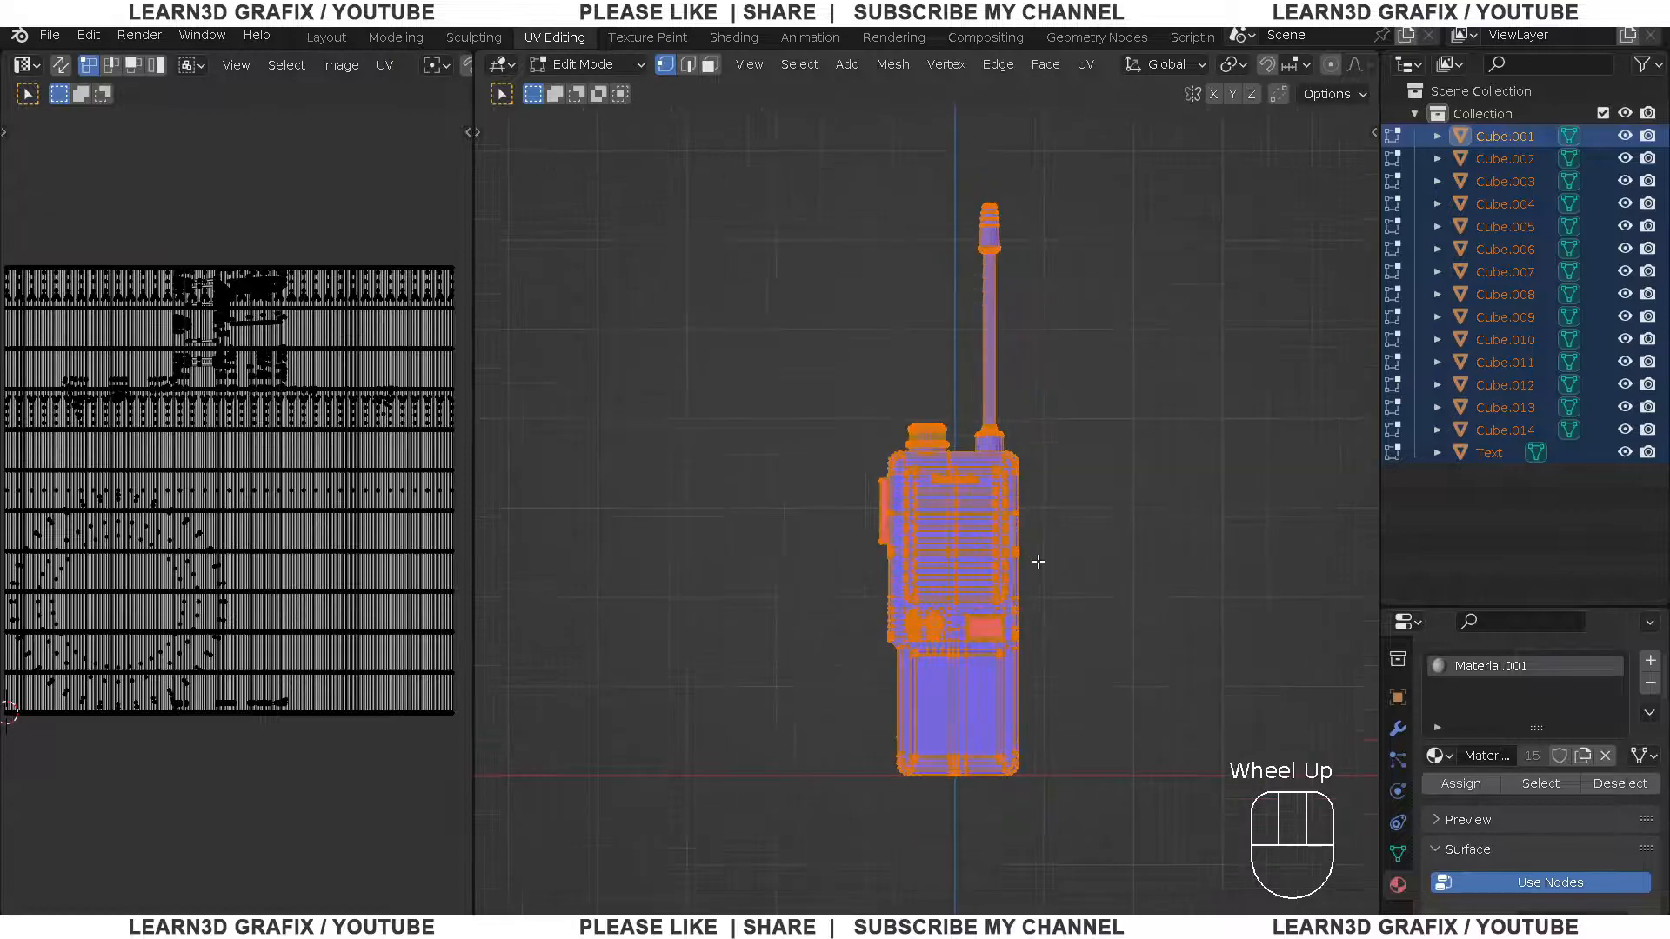
scroll(1037, 562, up, 2)
key(alt+n)
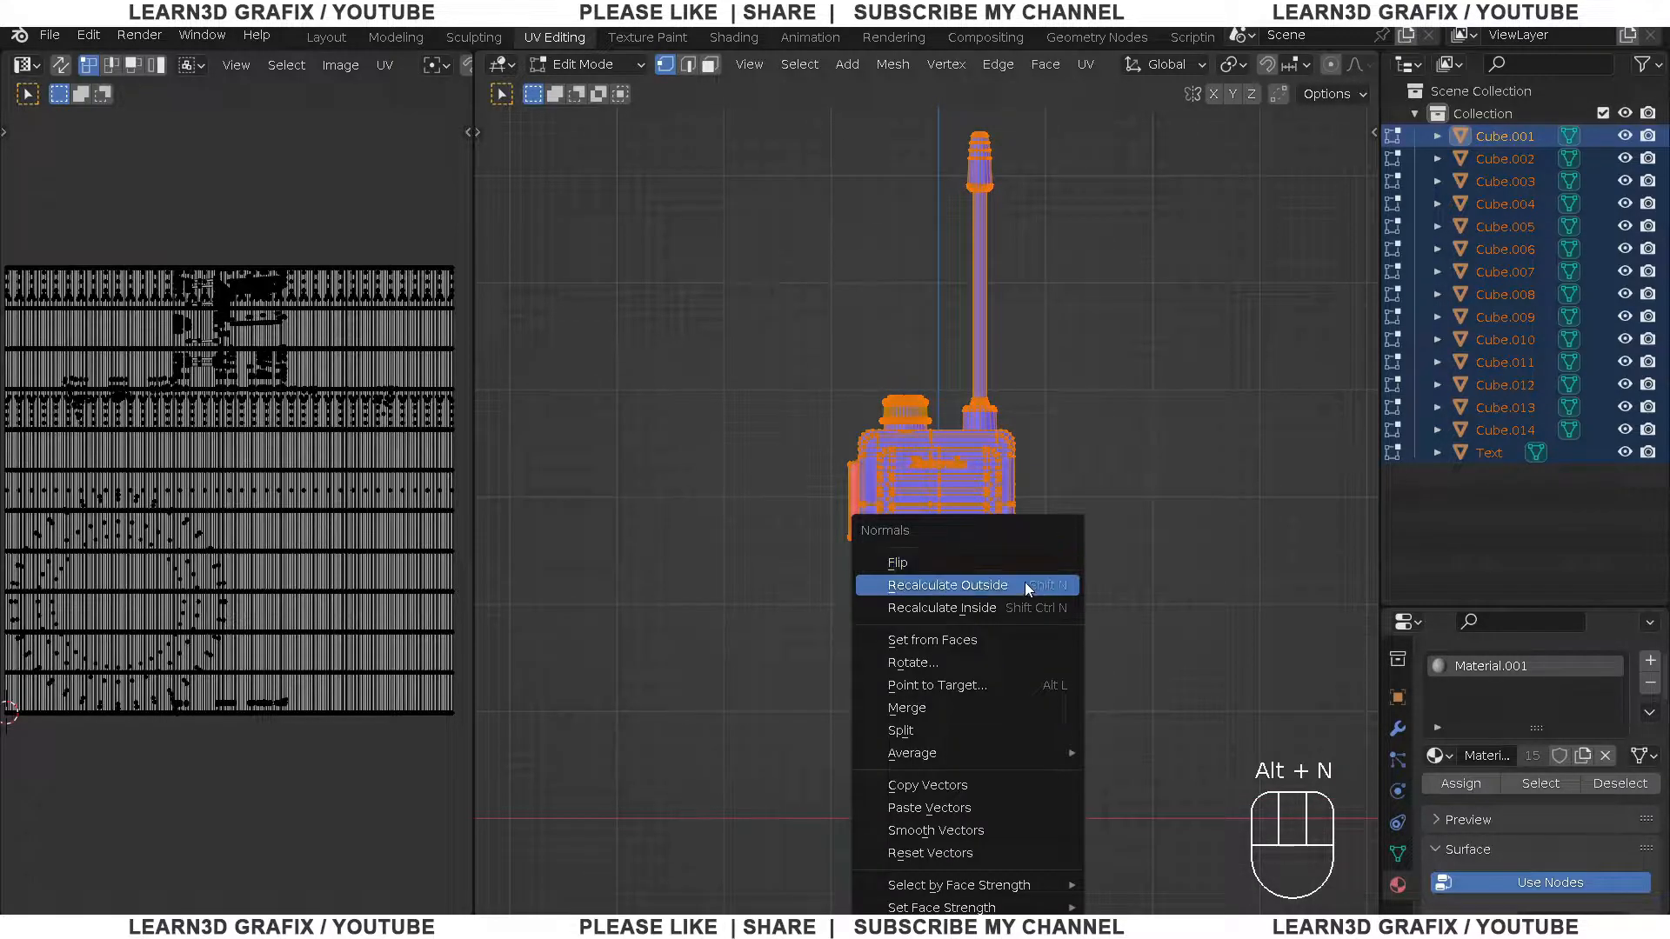
click(1026, 582)
scroll(1025, 583, up, 1)
scroll(924, 502, down, 1)
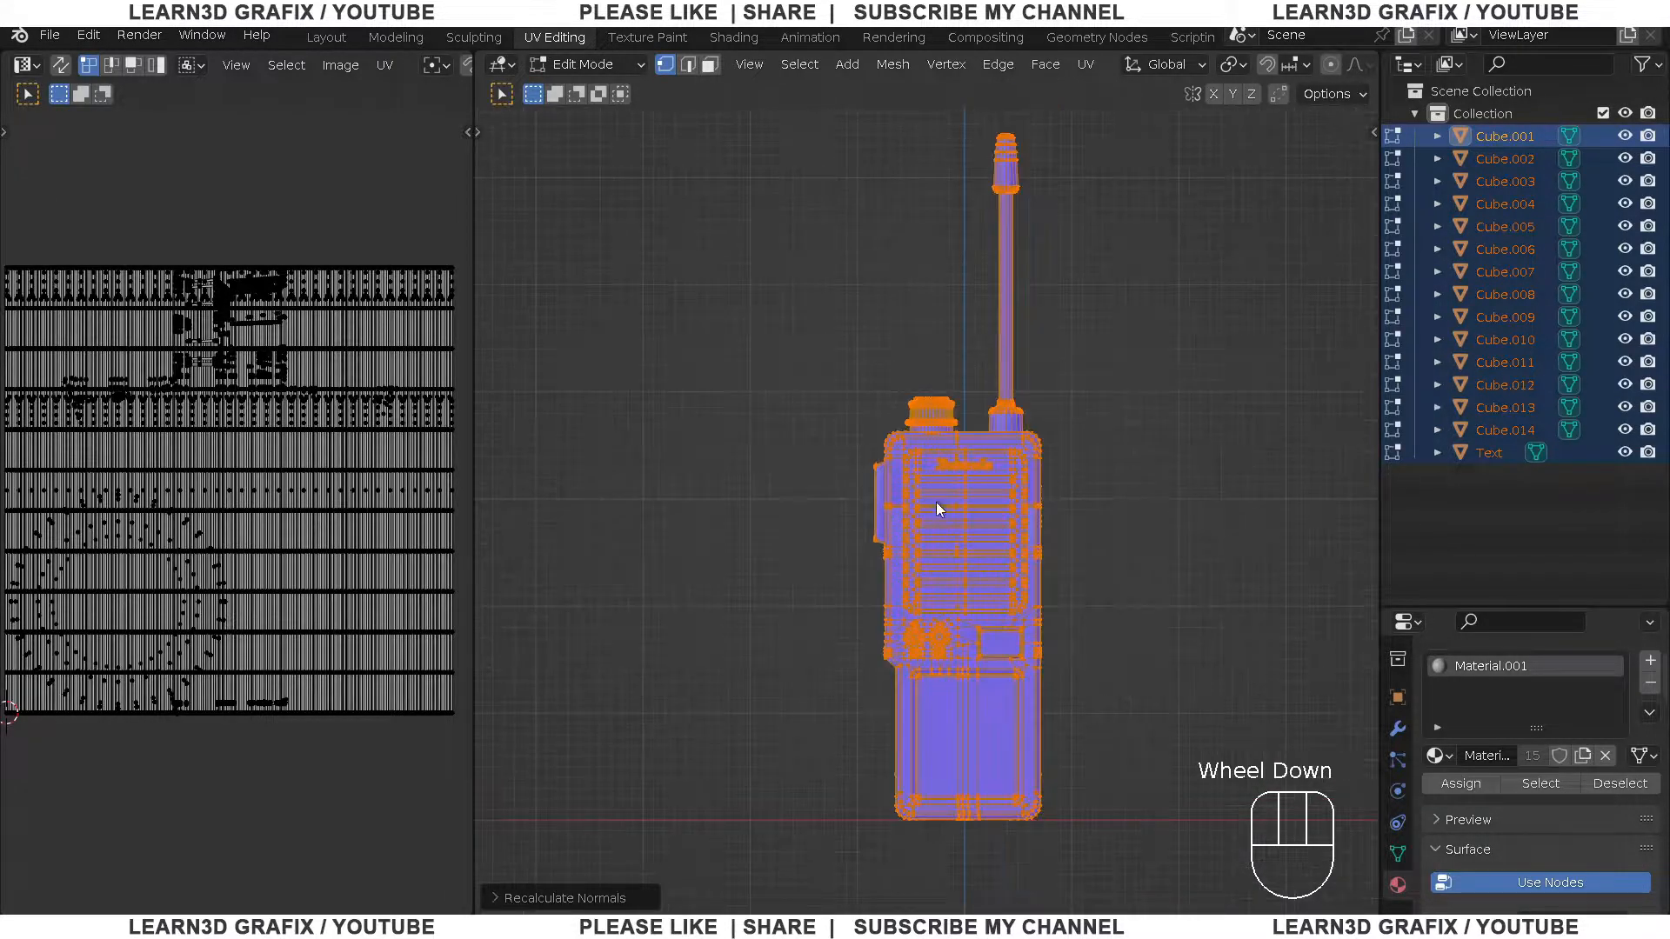
Return to Object Mode and turn off the Face Orientation overlay
key(Tab)
middle_drag(961, 495, 910, 526)
scroll(876, 529, down, 2)
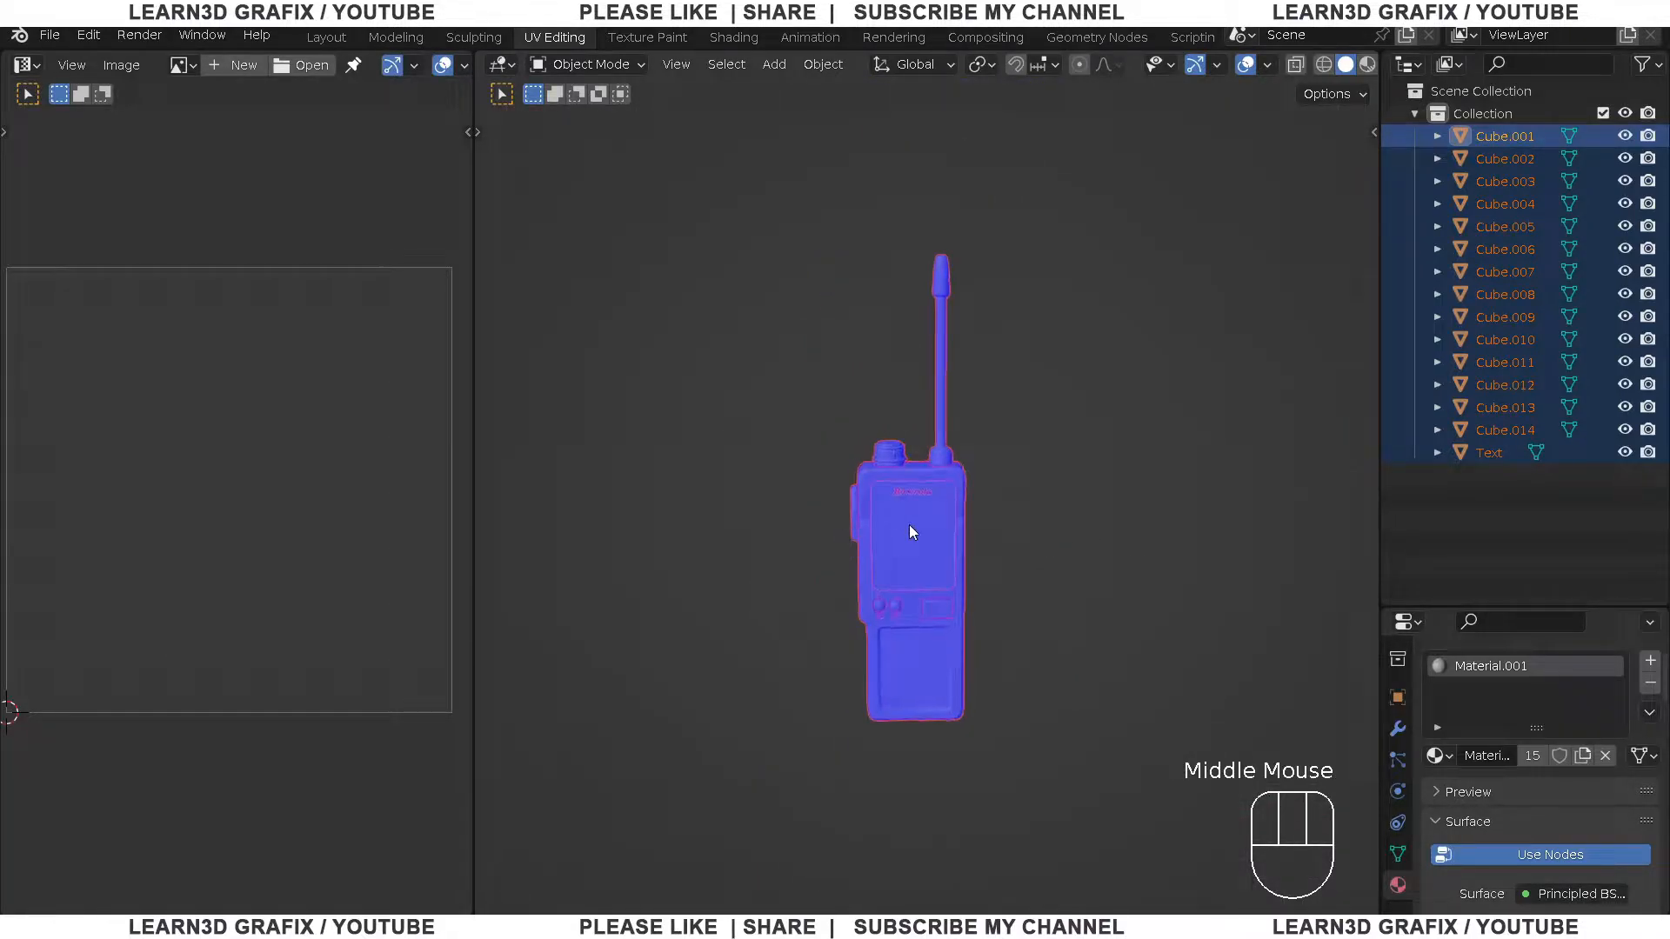
click(1269, 66)
click(1127, 467)
Select only the main body (Cube.003) and hide all the other parts
scroll(889, 572, up, 2)
middle_drag(889, 572, 1067, 561)
click(1067, 562)
double_click(916, 644)
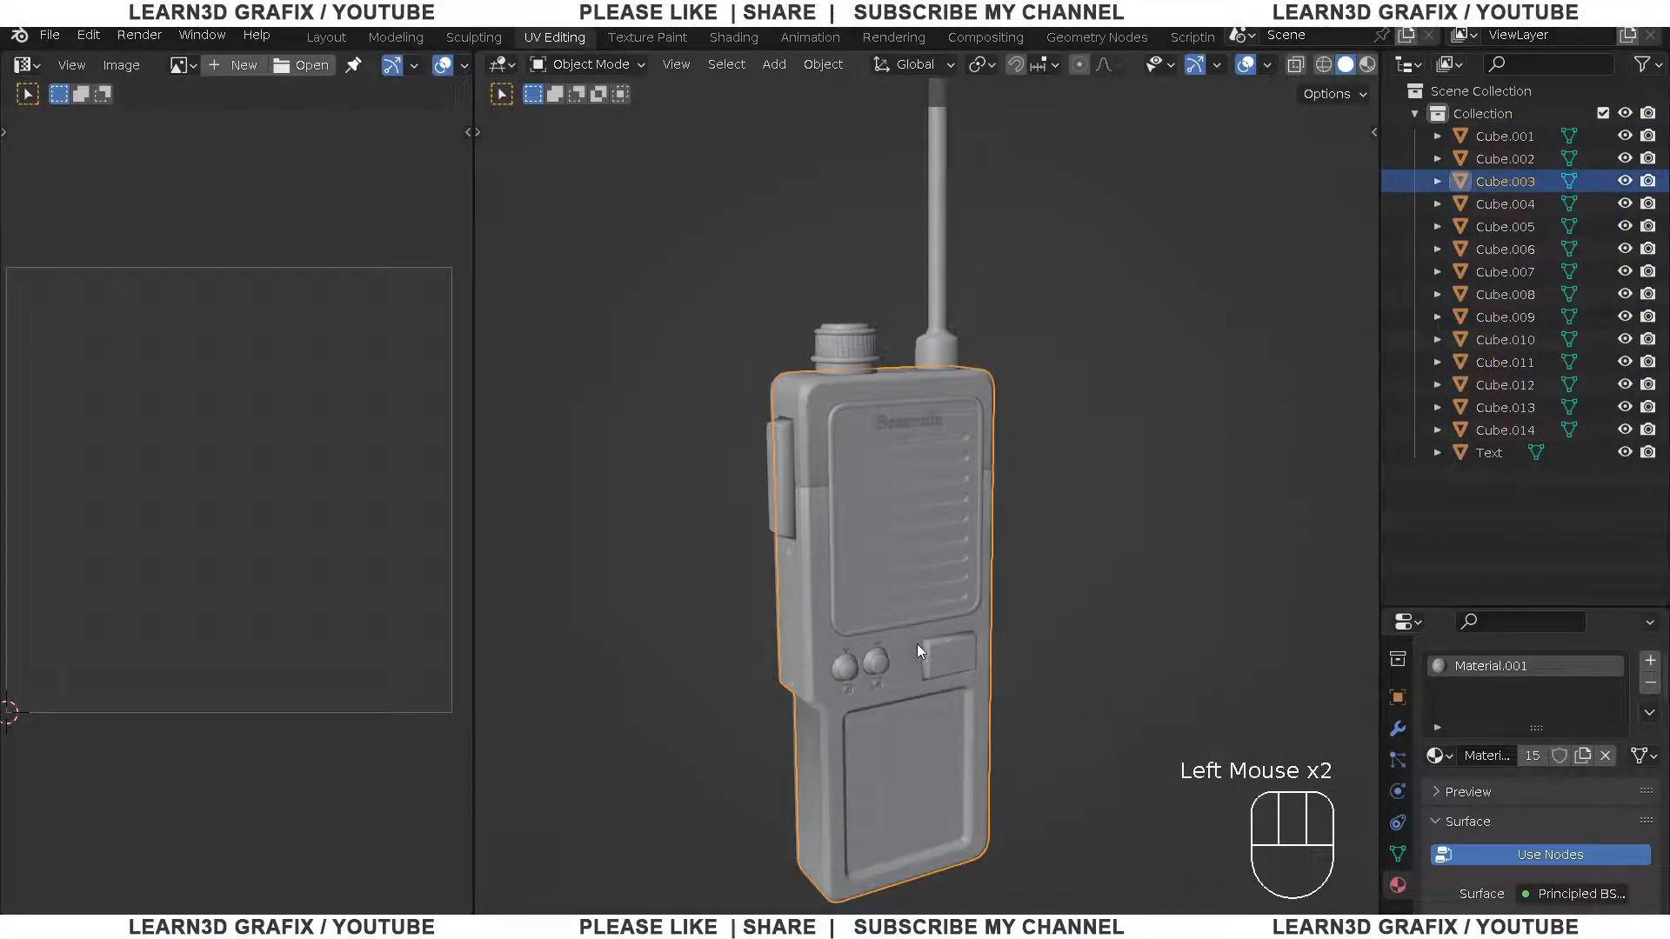
shift+scroll(917, 642, down, 1)
key(shift+h)
scroll(850, 539, up, 2)
shift+middle_drag(853, 524, 864, 423)
scroll(853, 343, down, 2)
scroll(852, 339, up, 1)
Edit the main body's mesh in edge select mode and mark the outer edge loop around its front as a seam
key(Tab)
scroll(852, 346, up, 1)
click(686, 68)
click(696, 216)
scroll(696, 217, up, 4)
scroll(796, 256, down, 2)
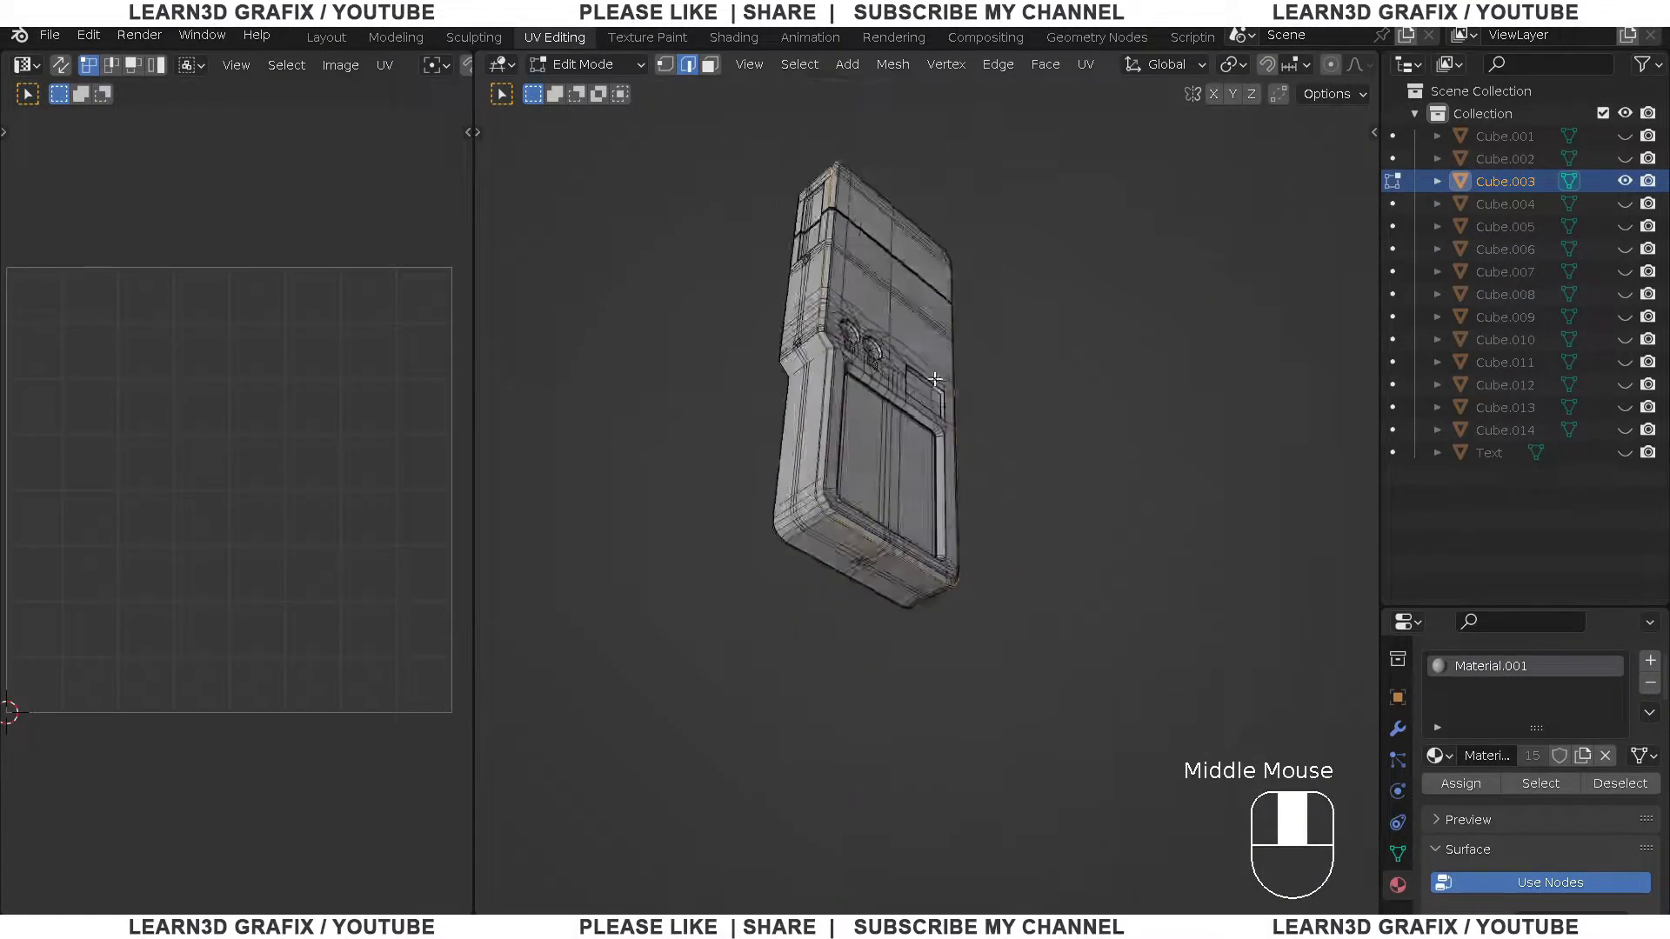
scroll(864, 423, up, 3)
key(u)
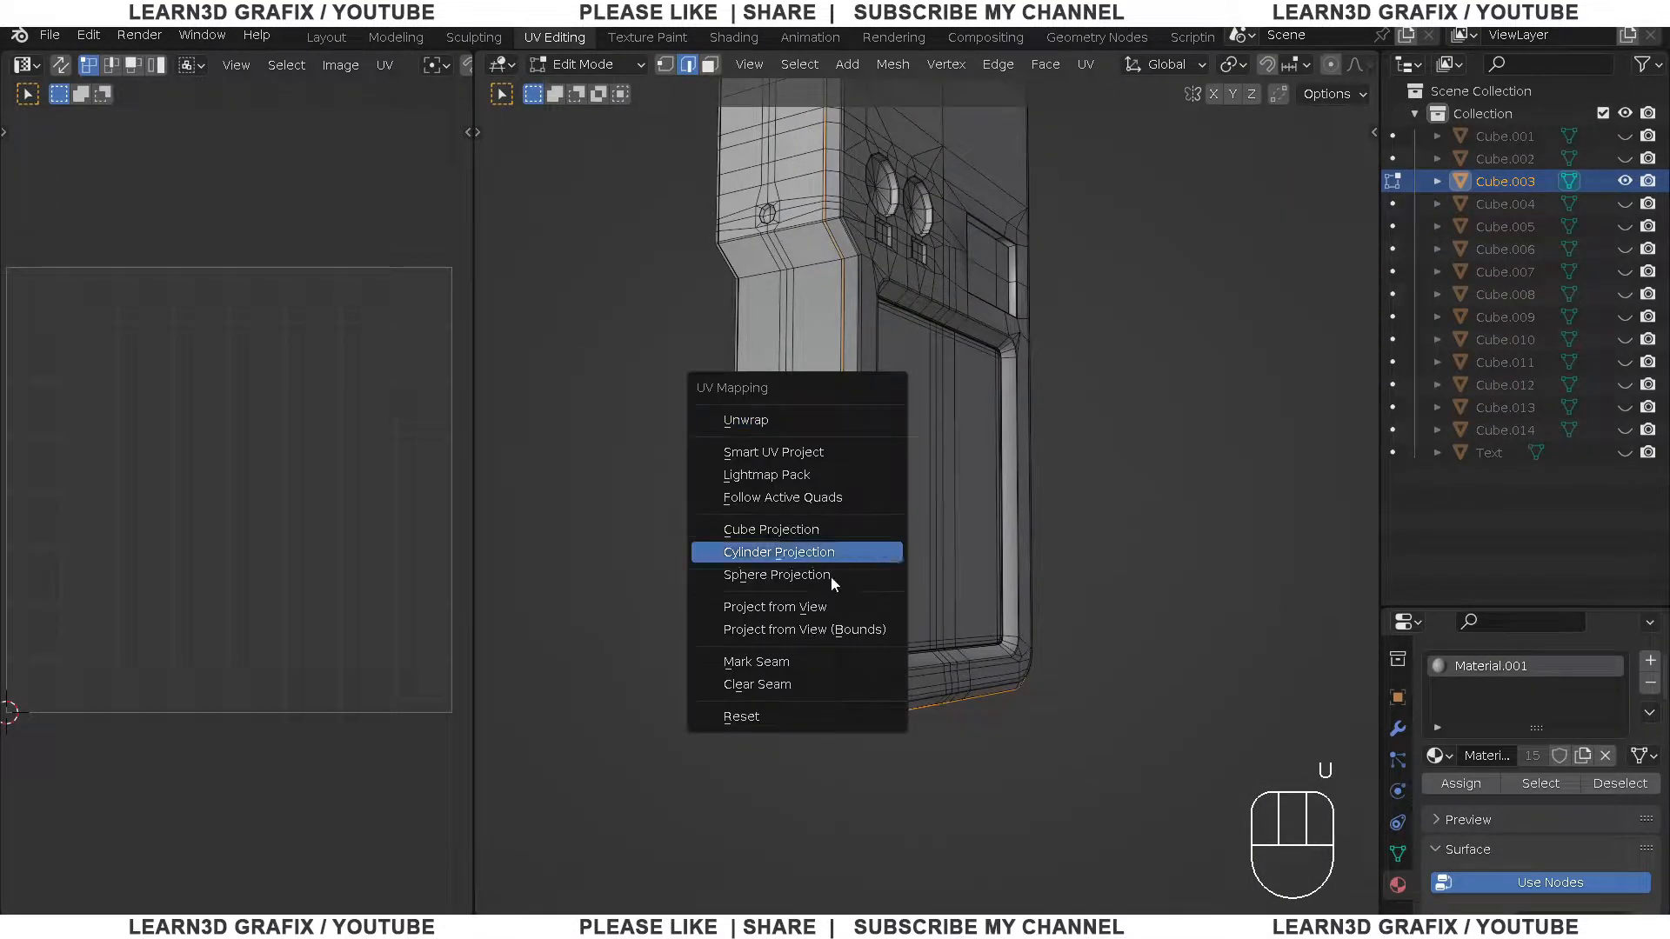
click(817, 665)
Mark a short seam across one end wall of the body, from the front seam loop to the rear edge
scroll(818, 666, down, 2)
middle_drag(817, 665, 977, 532)
scroll(978, 532, up, 5)
click(898, 496)
scroll(888, 618, down, 3)
middle_drag(888, 618, 835, 696)
scroll(808, 774, up, 2)
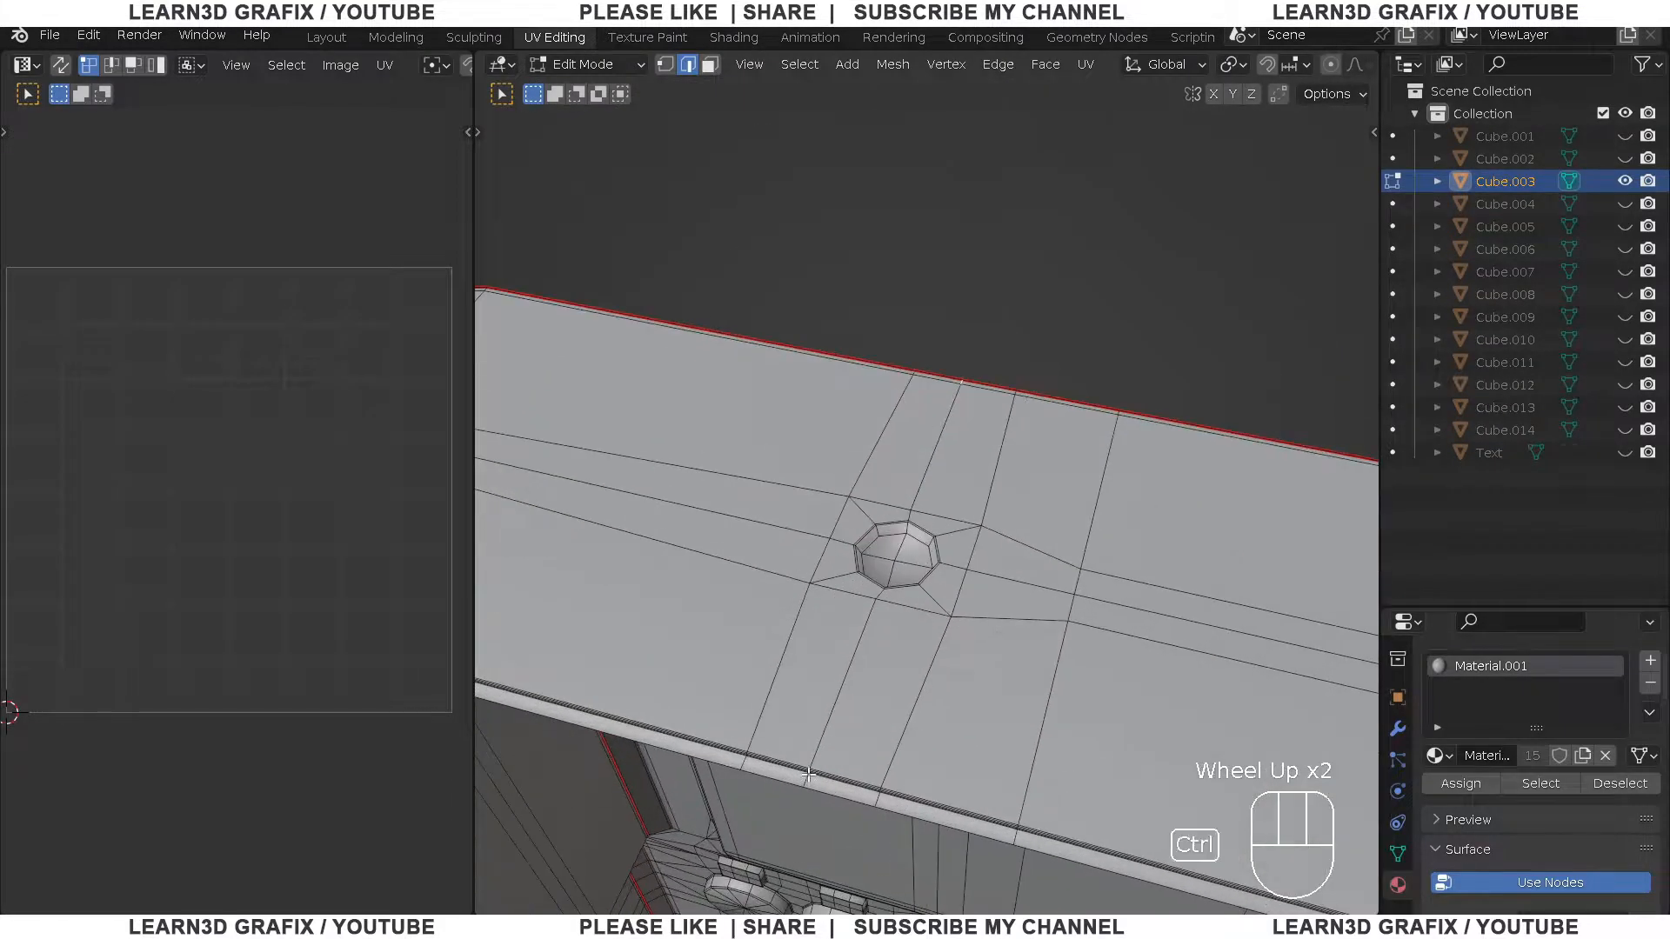
ctrl+click(801, 780)
key(u)
click(827, 755)
Mark a second short seam across the body's opposite end wall, connecting the front loop with the rear edge
scroll(827, 755, down, 3)
middle_drag(827, 755, 748, 462)
shift+scroll(887, 608, down, 2)
scroll(904, 487, up, 4)
scroll(908, 381, up, 3)
click(906, 370)
scroll(905, 370, down, 3)
scroll(748, 463, up, 5)
ctrl+click(746, 461)
scroll(743, 452, down, 2)
key(u)
click(740, 440)
Select the whole body mesh and unwrap it along the marked seams
scroll(943, 429, down, 4)
middle_drag(943, 428, 857, 392)
key(a)
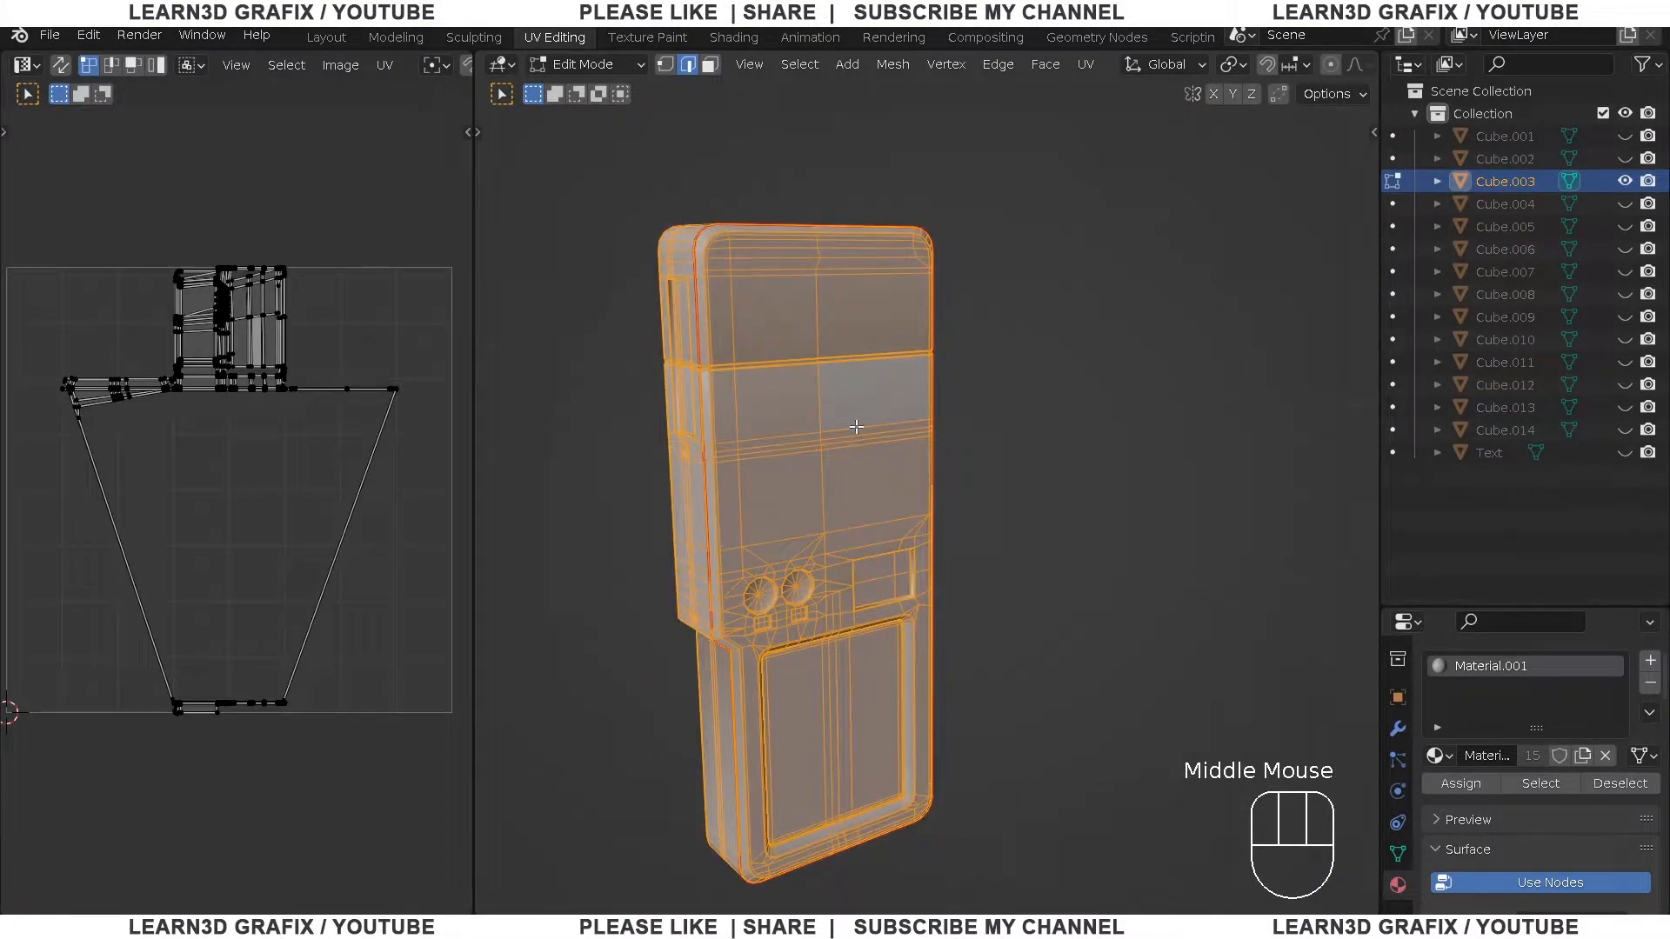
key(u)
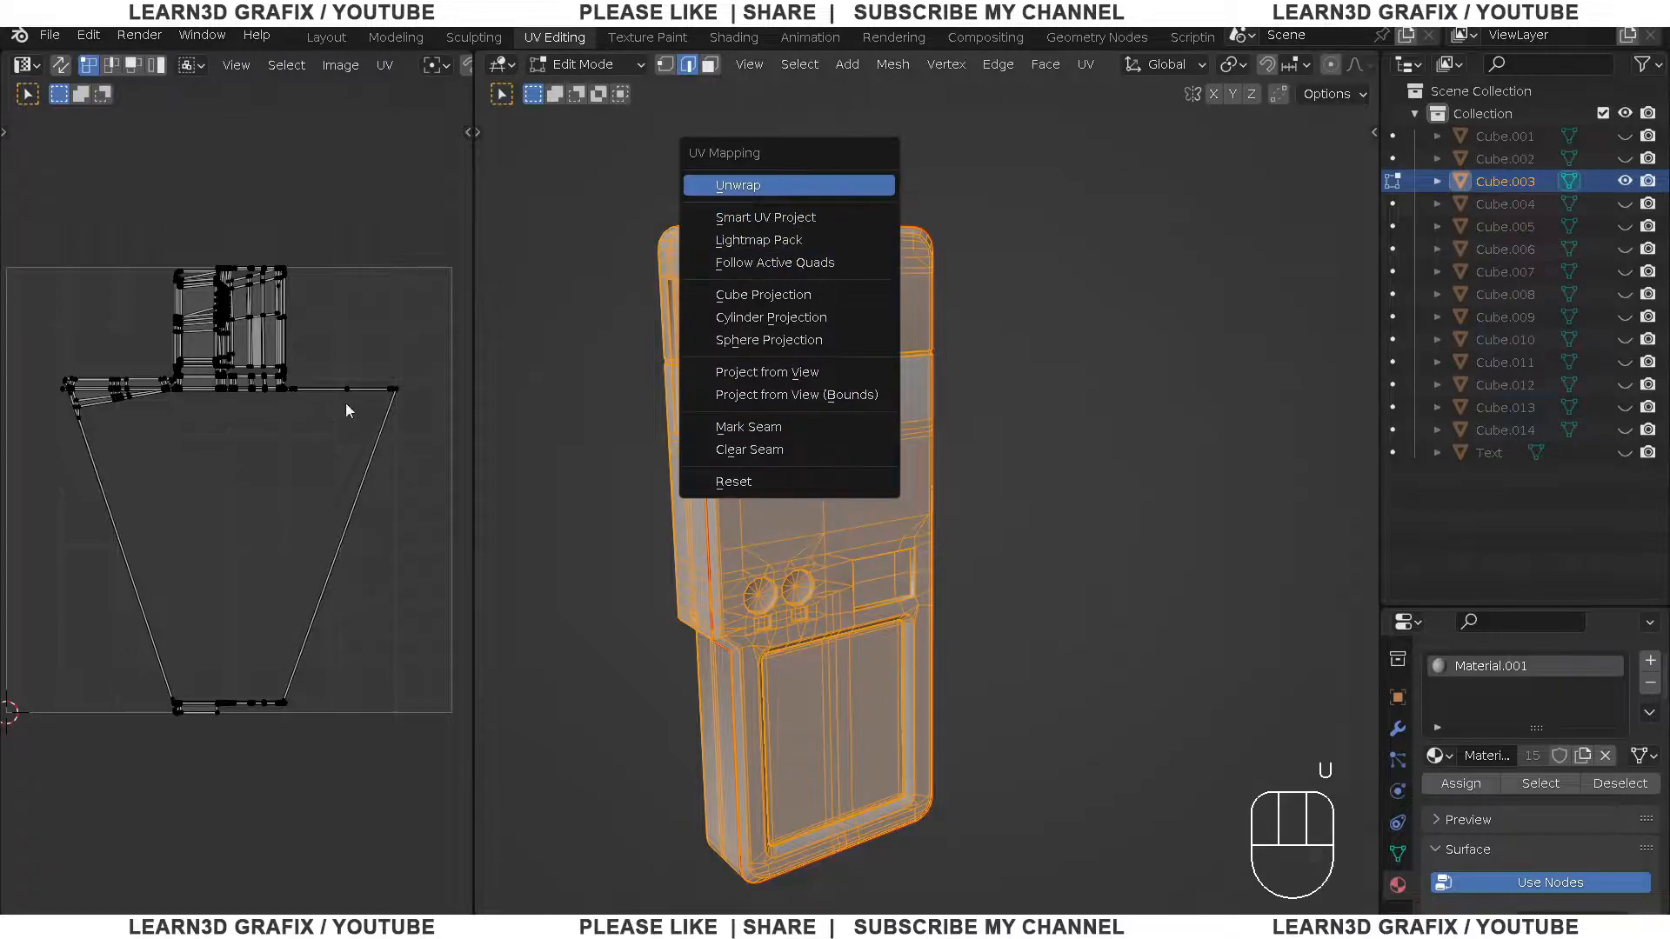
key(Return)
scroll(179, 463, up, 2)
shift+middle_drag(180, 463, 240, 430)
scroll(238, 431, up, 1)
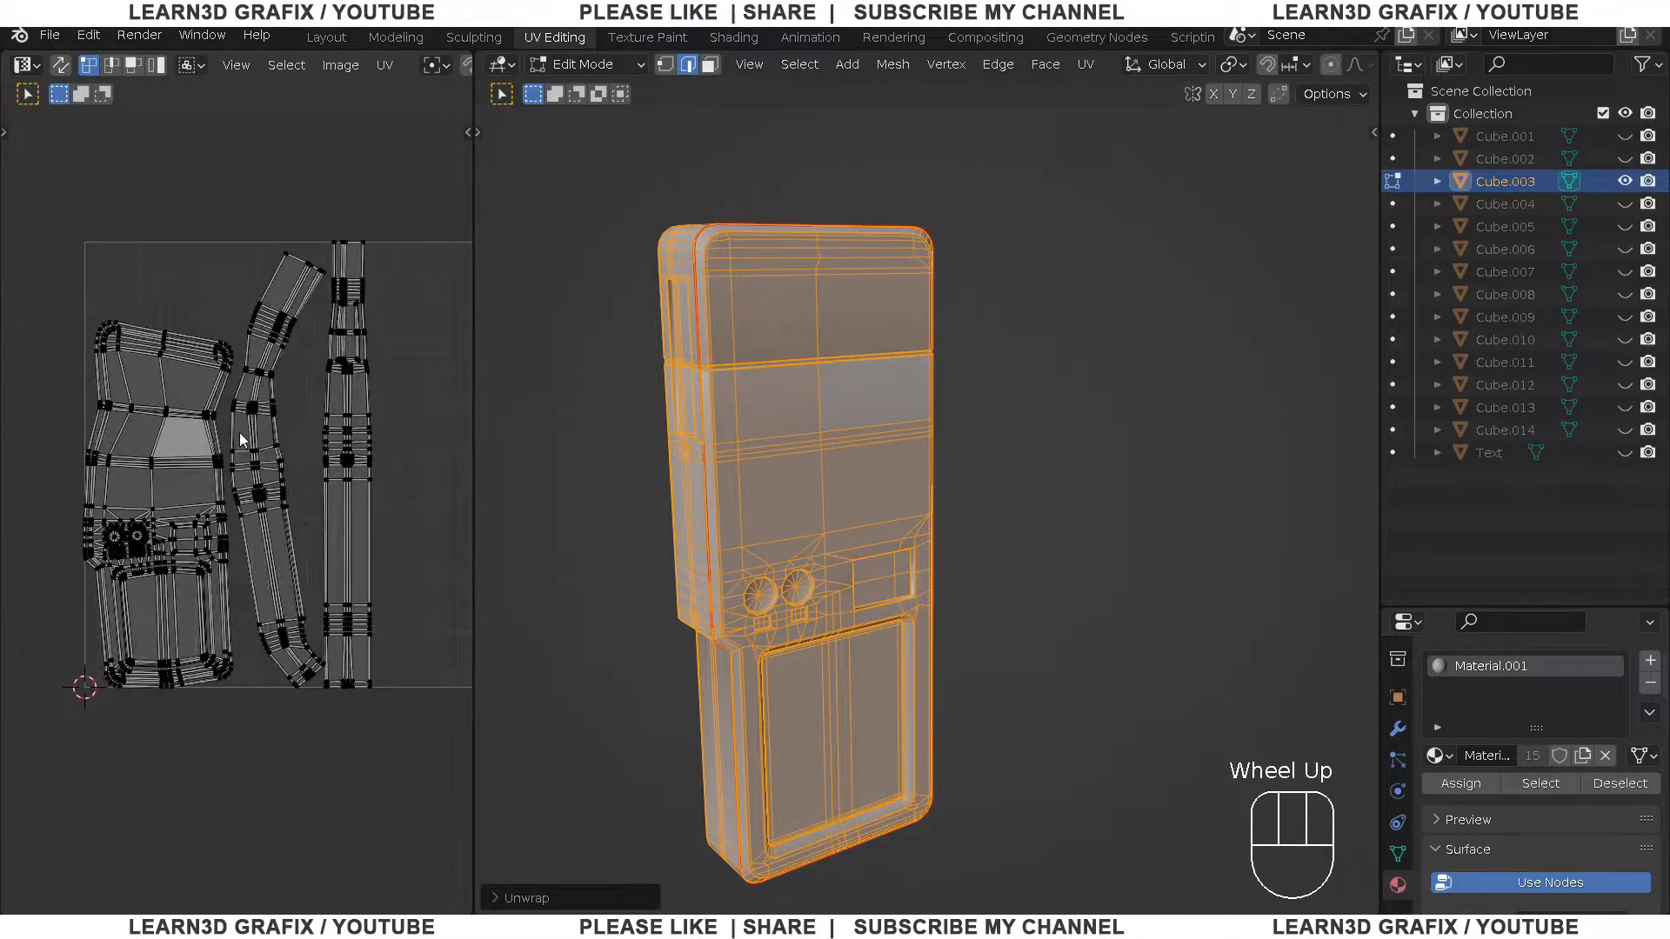
Set the body's unwrap method to Conformal
click(493, 895)
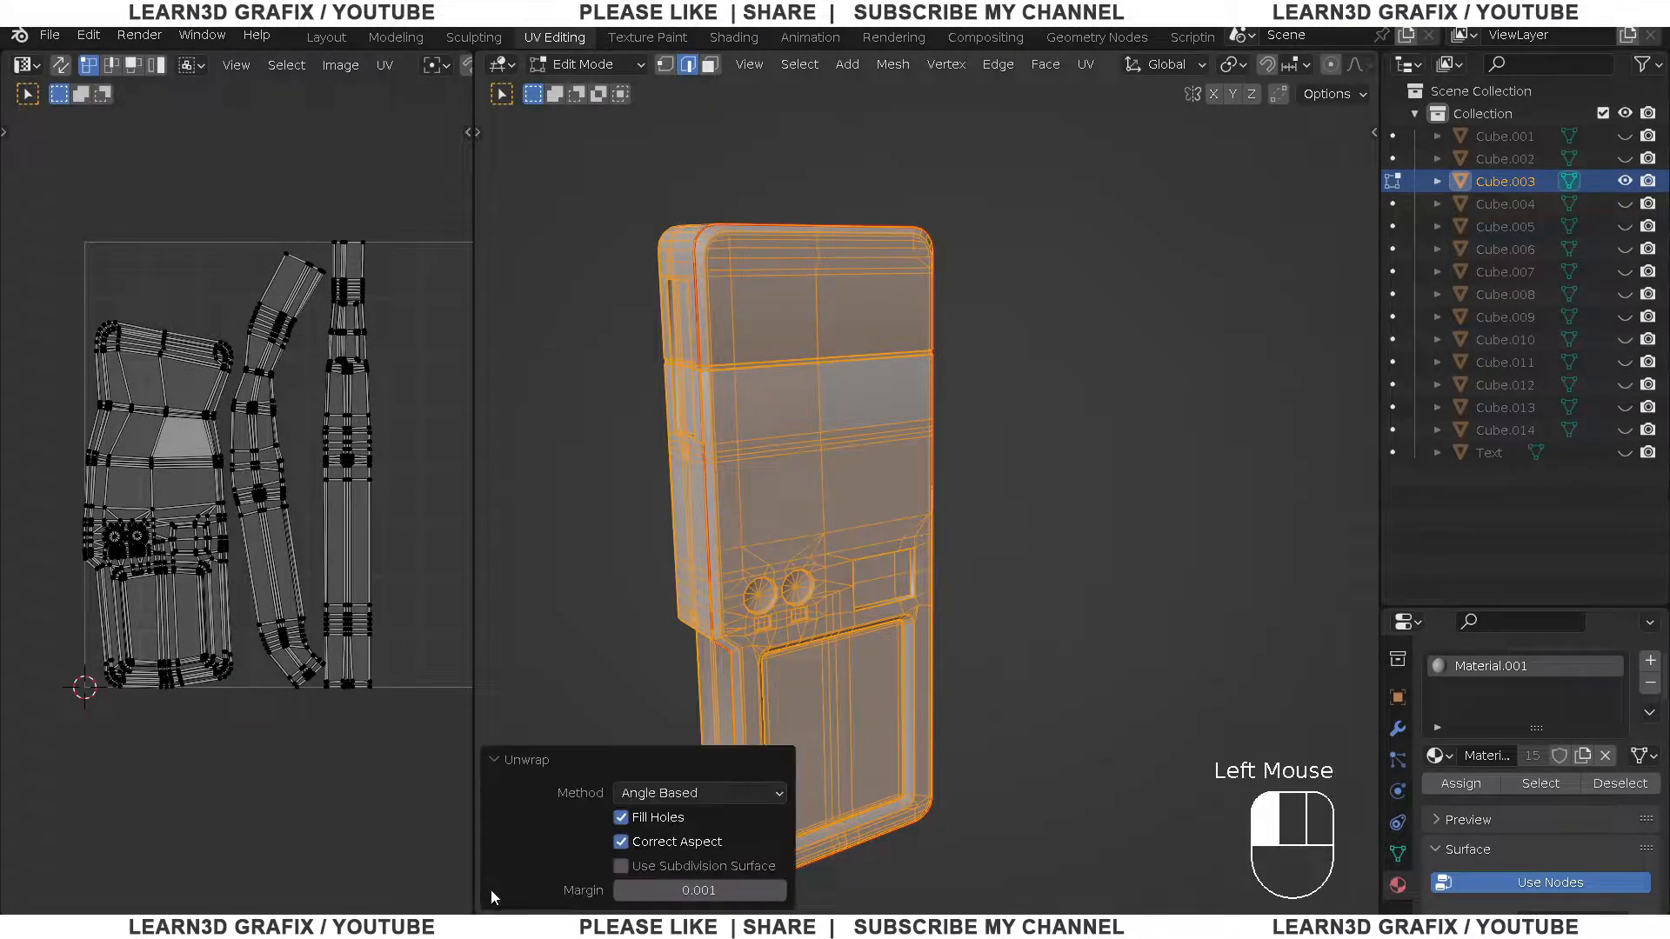
click(683, 794)
click(663, 843)
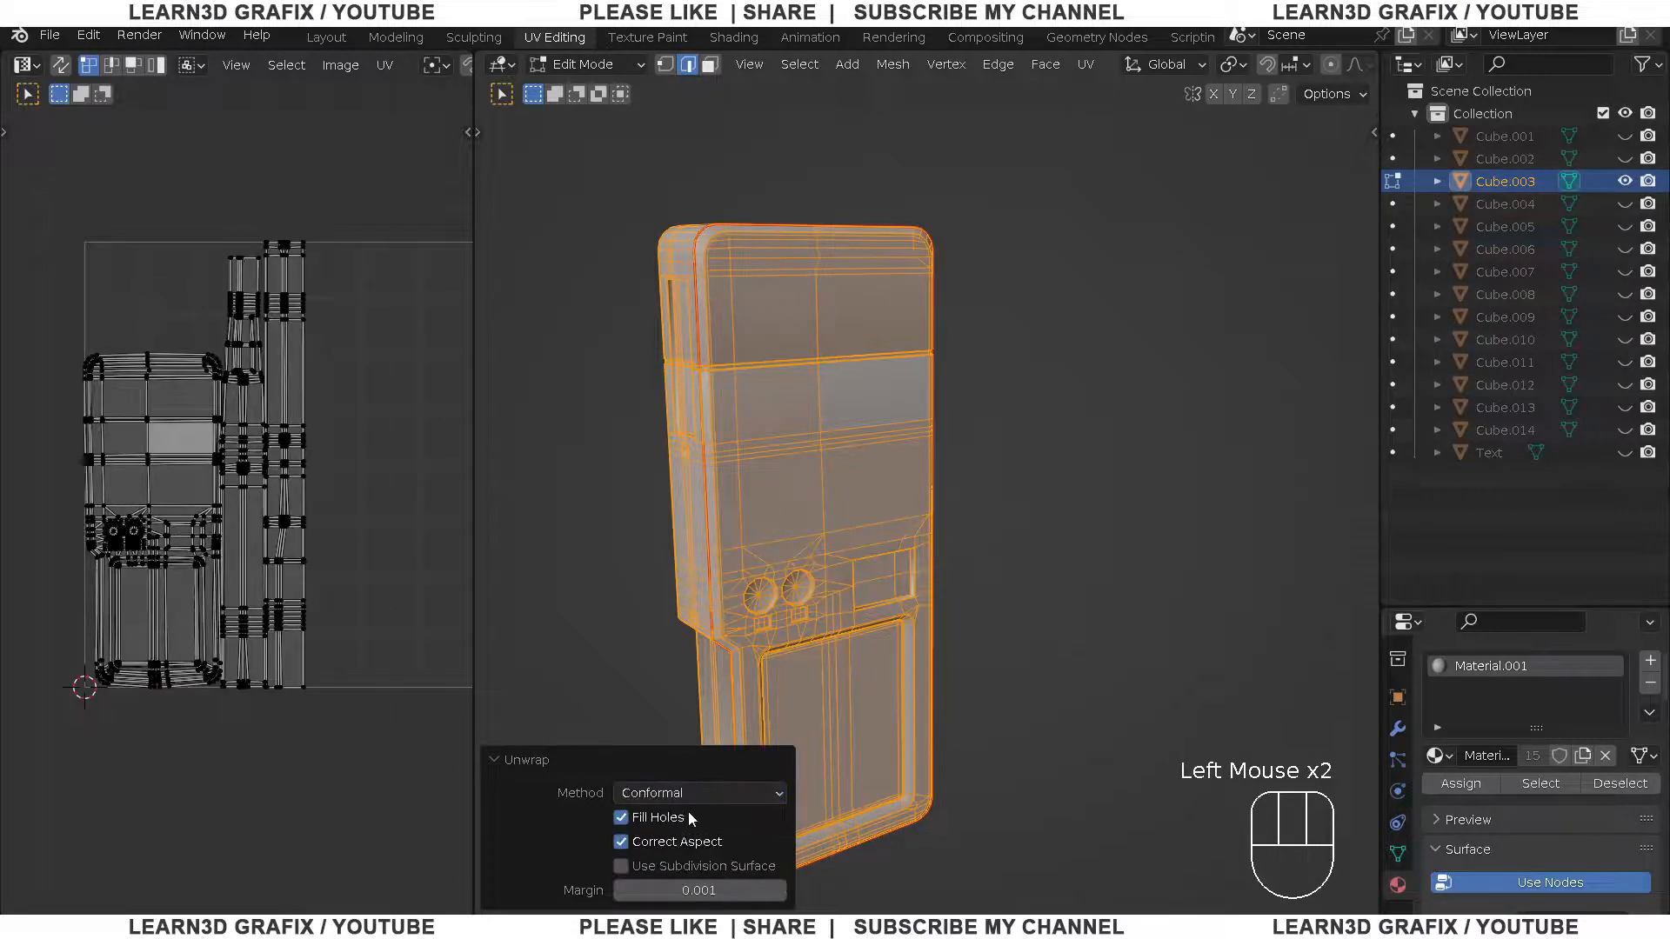
scroll(200, 521, up, 3)
scroll(193, 520, down, 1)
Display the body in Material Preview shading to check the UV grid, and return to Object Mode
middle_drag(1297, 66, 993, 66)
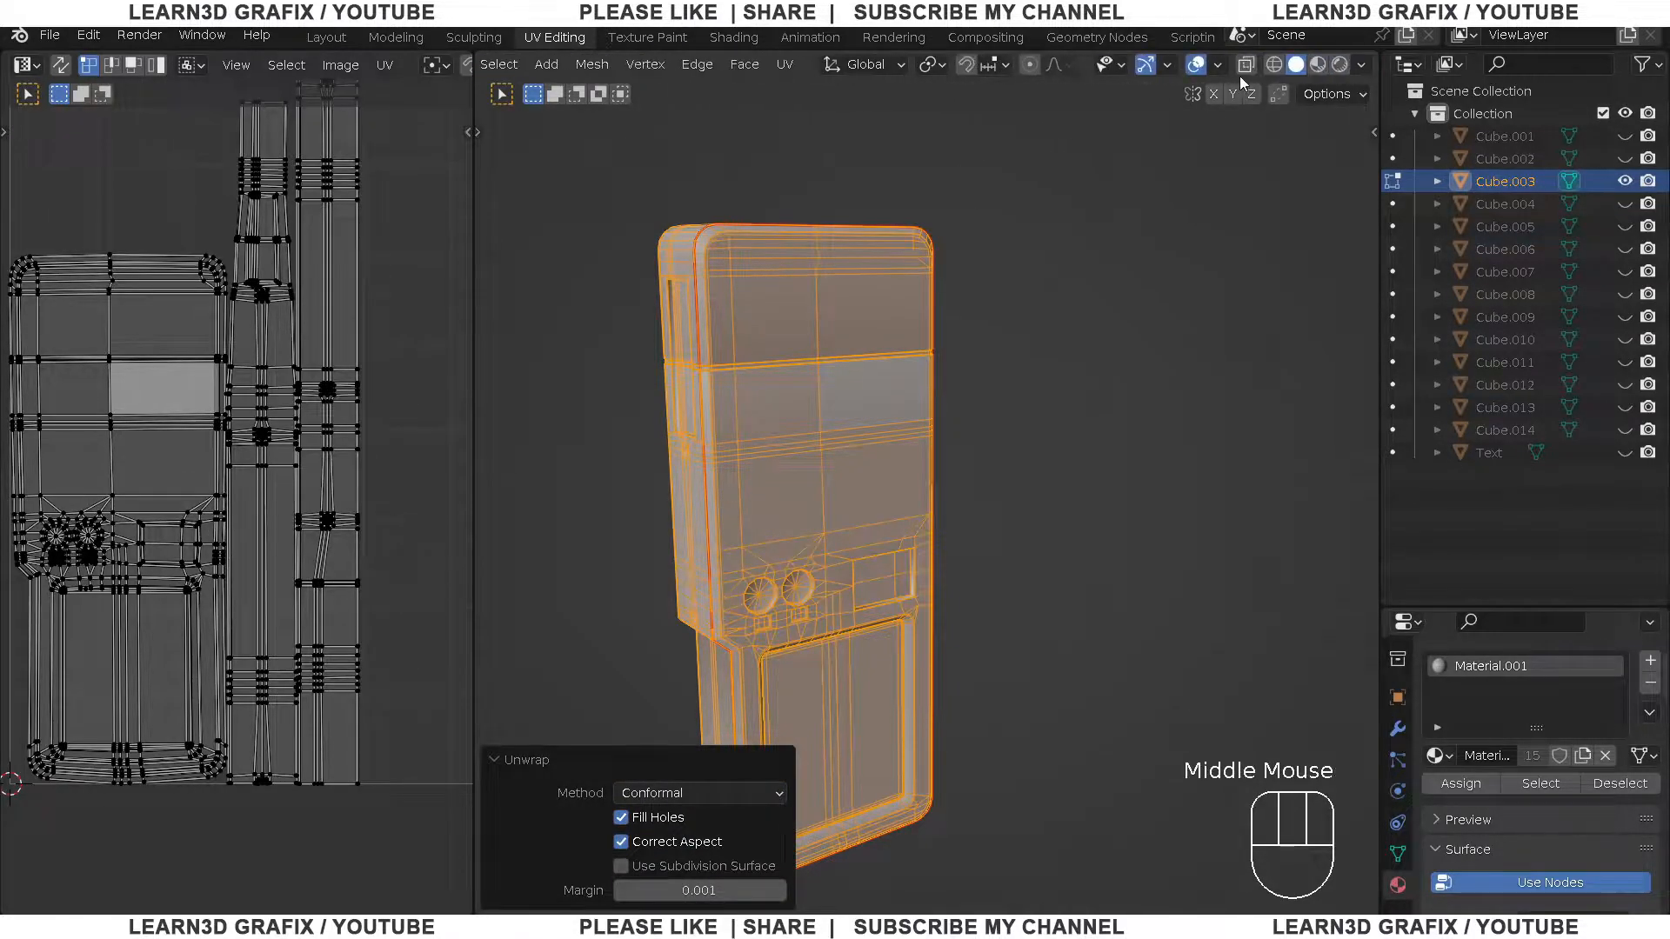
click(1317, 64)
scroll(686, 357, up, 2)
click(1093, 345)
scroll(1094, 345, down, 1)
middle_drag(870, 374, 984, 577)
key(Tab)
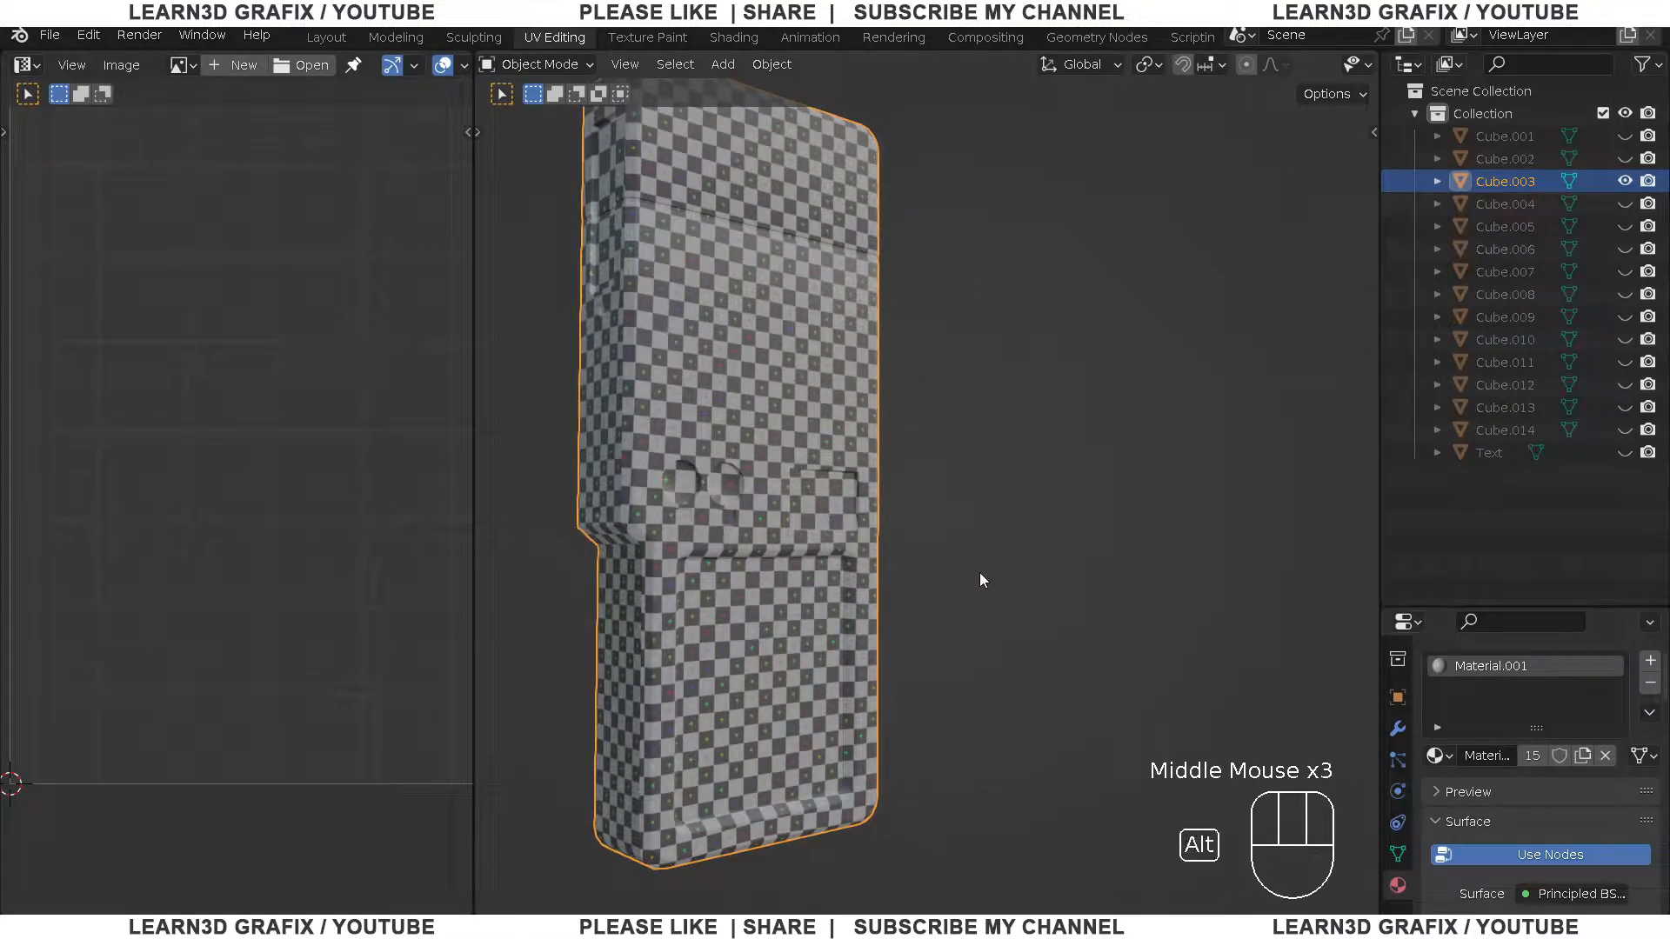
Unhide all parts and isolate the back panel (Cube.002)
key(alt+h)
scroll(749, 403, down, 2)
scroll(748, 404, up, 2)
shift+middle_drag(727, 304, 959, 374)
scroll(958, 374, down, 3)
click(760, 394)
key(shift+h)
Unwrap the back panel's whole mesh in Edit Mode, deselect it and return to Object Mode
middle_drag(732, 402, 816, 362)
scroll(748, 379, up, 2)
key(Tab)
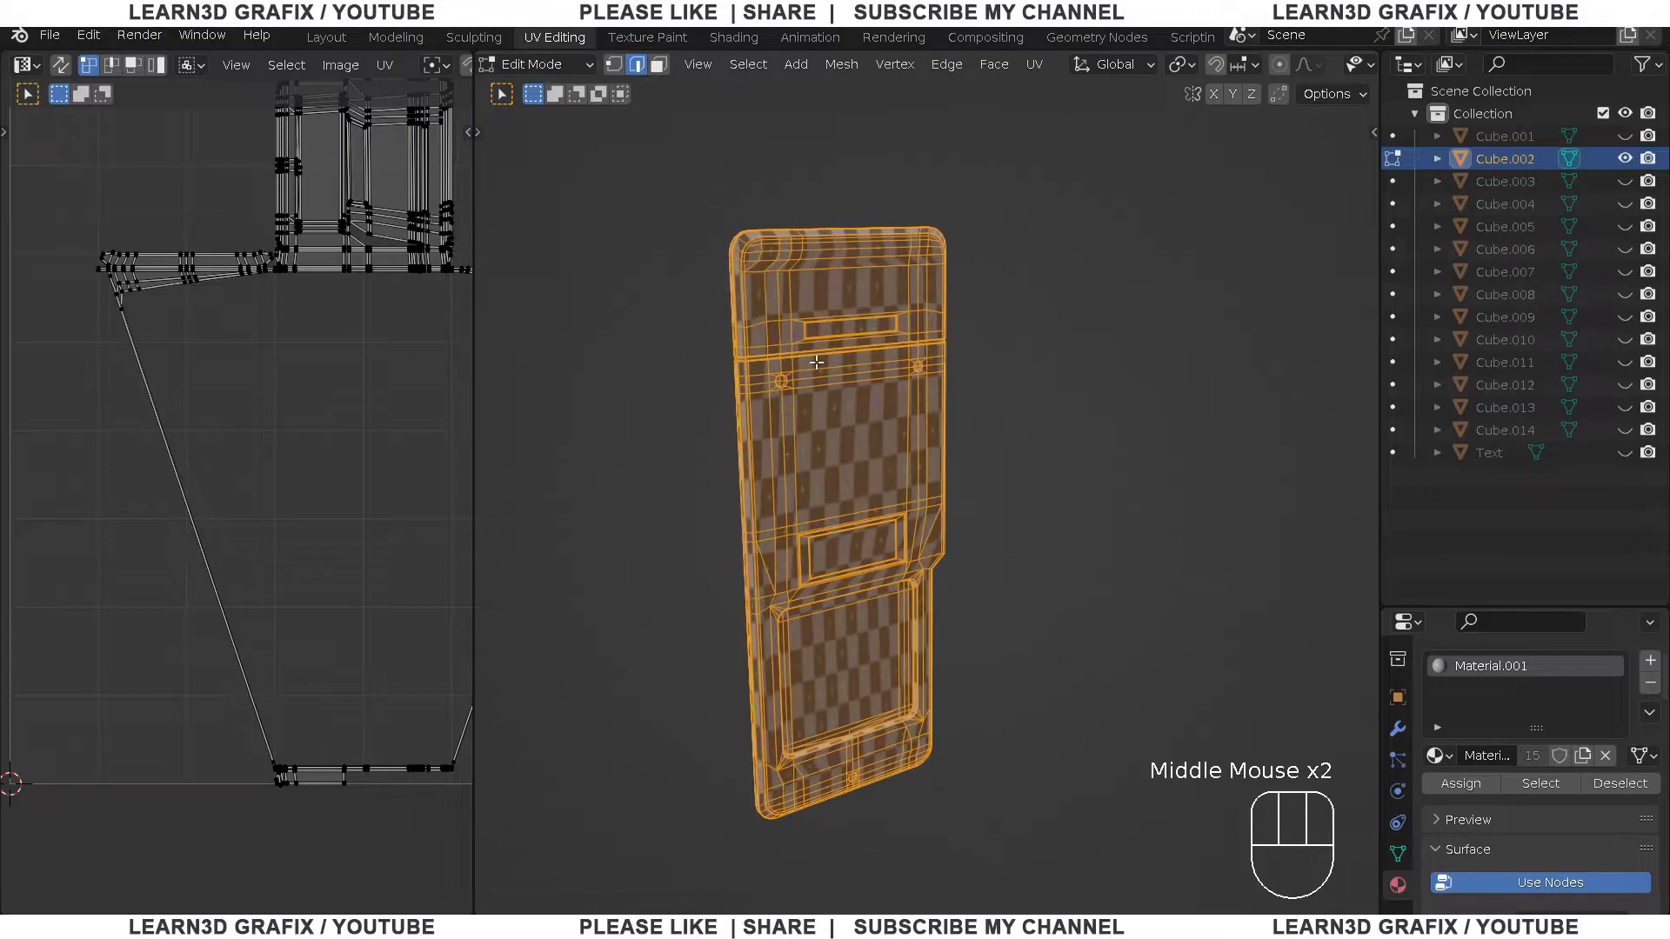
key(u)
click(802, 359)
scroll(590, 500, down, 1)
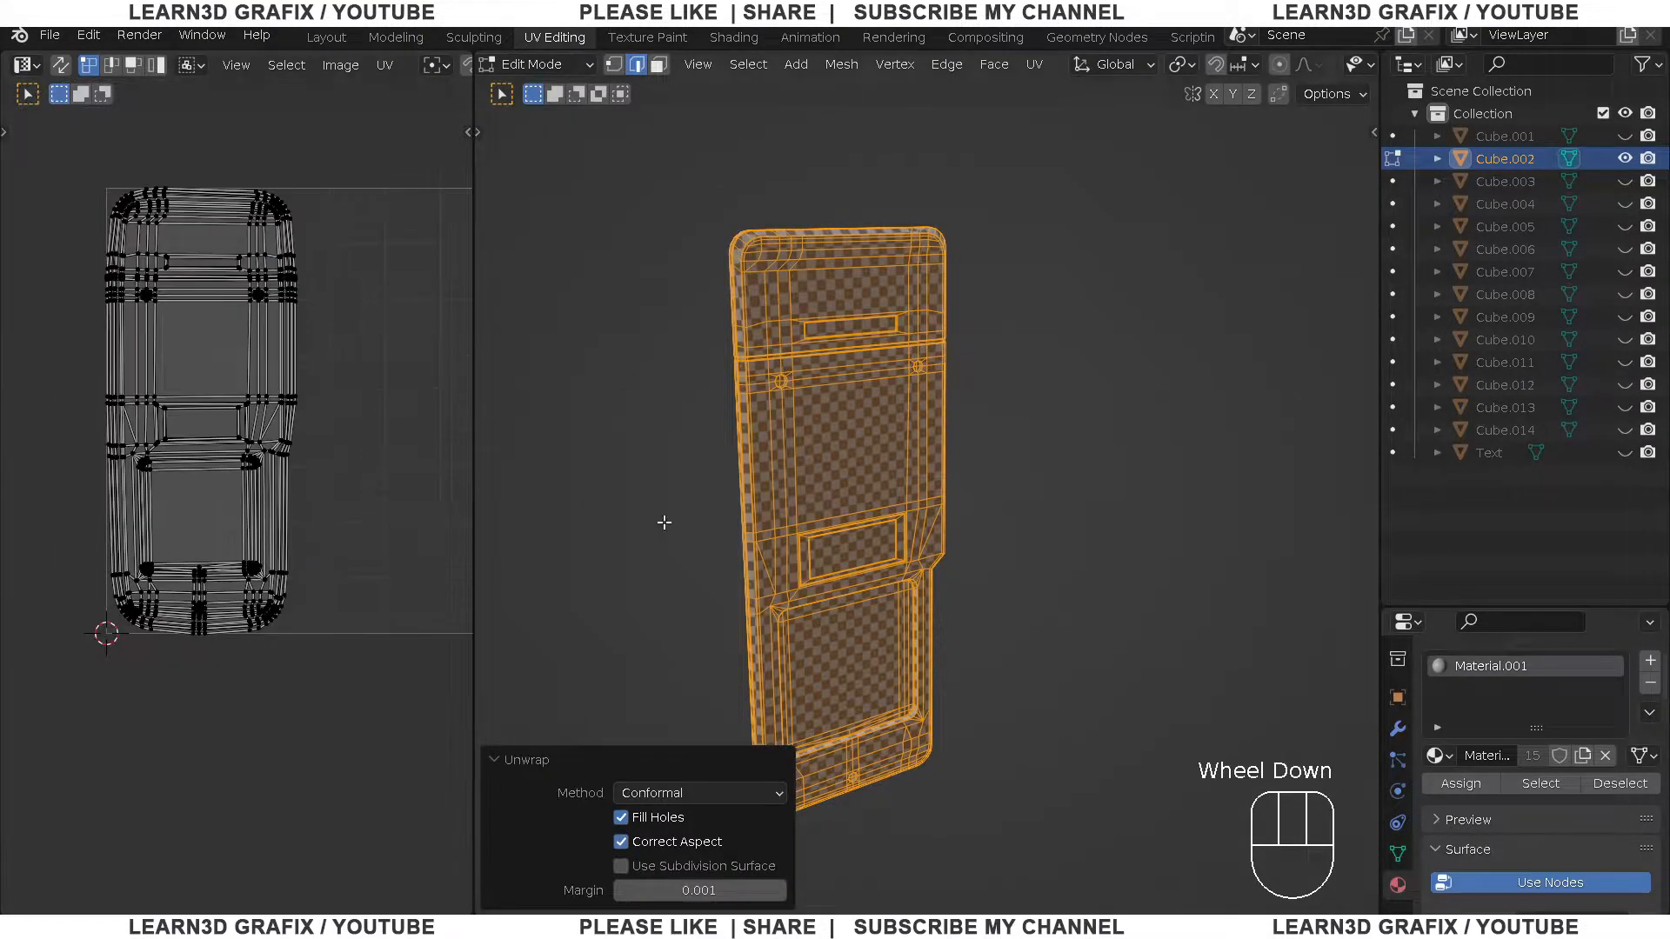
scroll(806, 415, up, 1)
scroll(870, 400, up, 1)
key(alt+a)
scroll(982, 372, down, 1)
middle_drag(982, 373, 926, 325)
scroll(895, 374, down, 2)
scroll(925, 486, up, 1)
key(Tab)
Unhide all parts and isolate the front speaker grille (Cube.001)
key(a)
scroll(934, 483, up, 1)
middle_drag(979, 512, 918, 357)
click(937, 376)
scroll(937, 376, up, 2)
key(KP_Divide)
scroll(937, 363, up, 2)
Unwrap the speaker grille's whole mesh in Edit Mode with the Conformal method
key(Tab)
key(u)
click(948, 350)
scroll(899, 354, up, 3)
scroll(898, 354, down, 2)
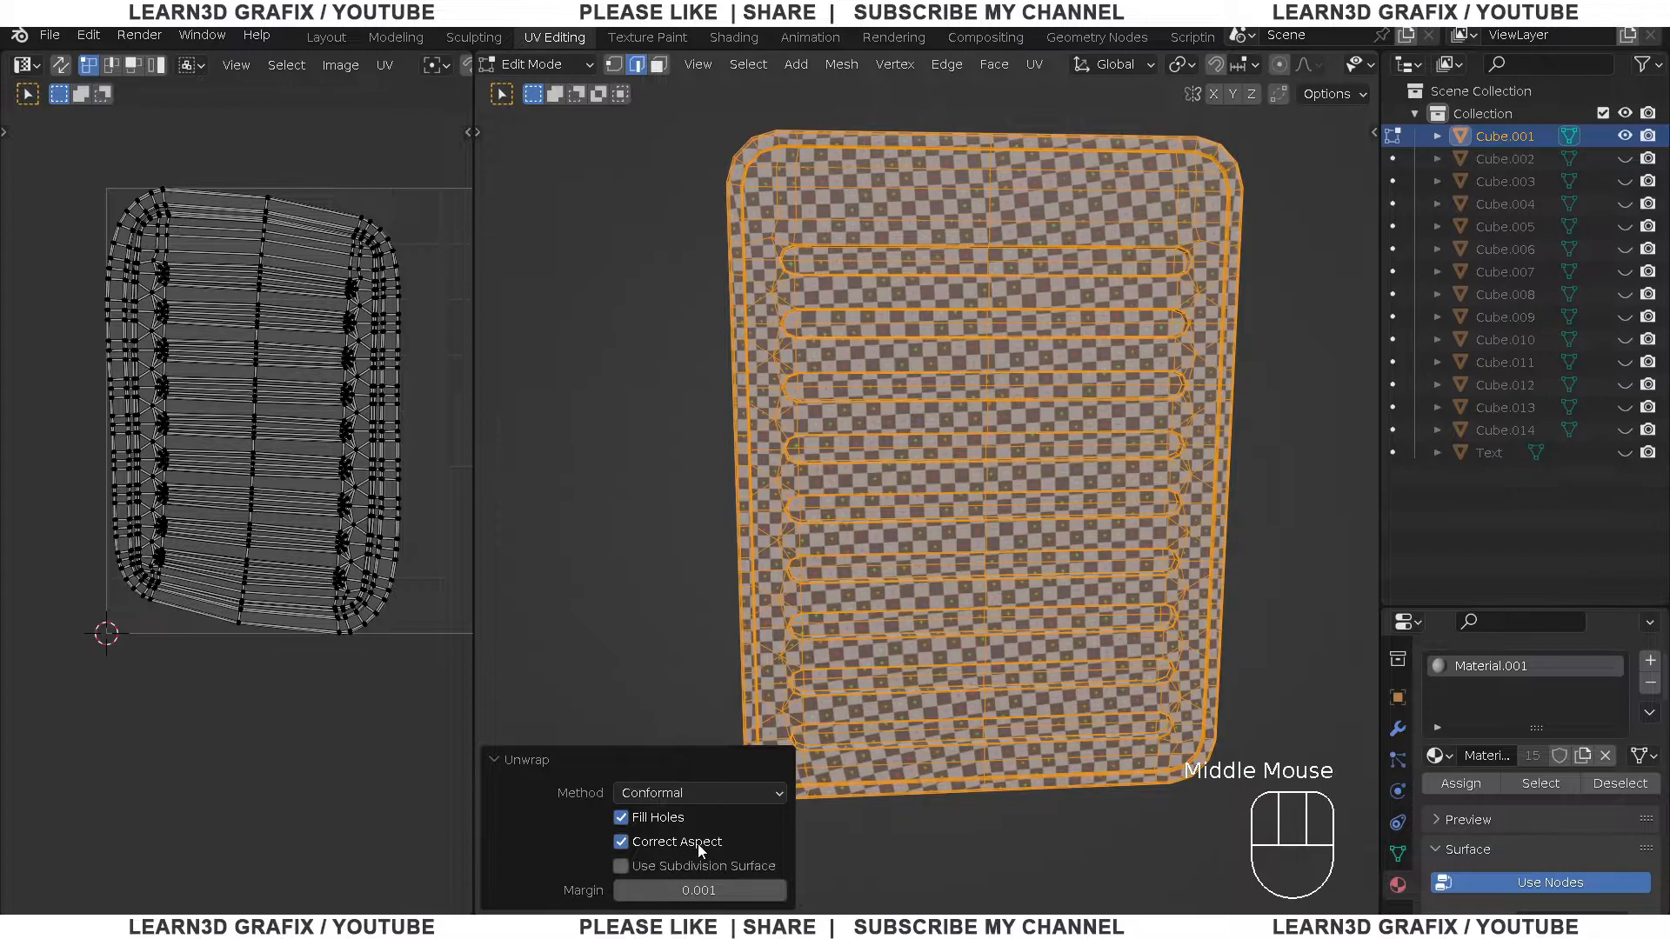
Try the Angle Based unwrap method on the grille and switch it back to Conformal
click(704, 797)
click(701, 817)
scroll(1104, 354, up, 2)
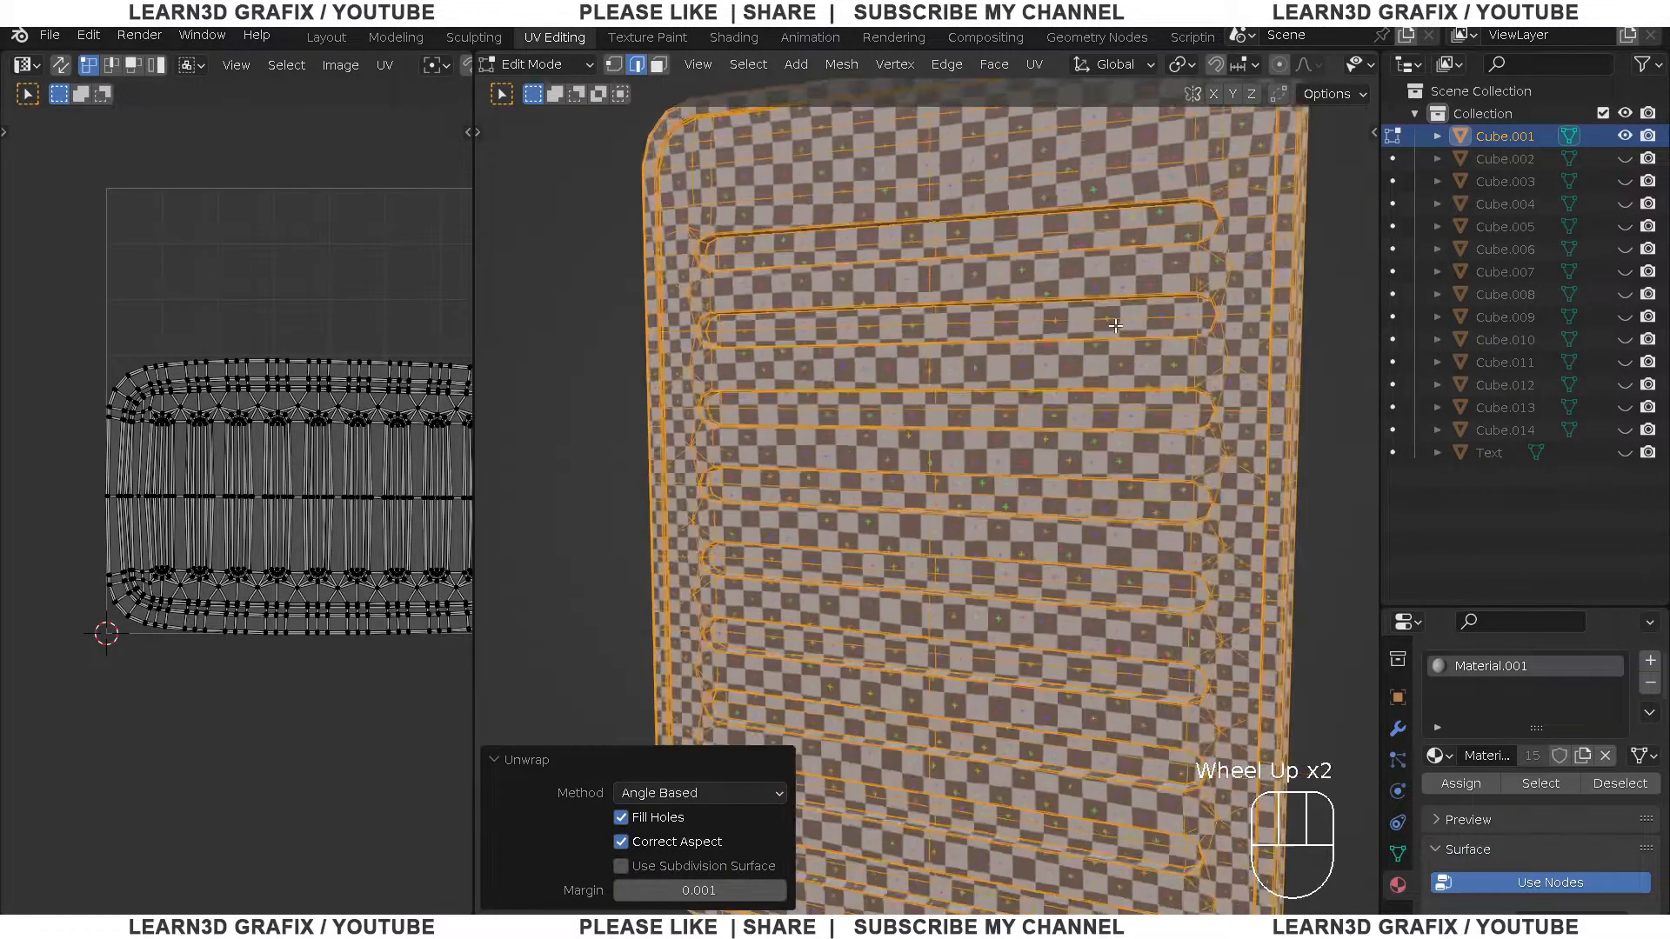
middle_drag(1079, 366, 1105, 355)
scroll(1131, 355, down, 3)
click(749, 795)
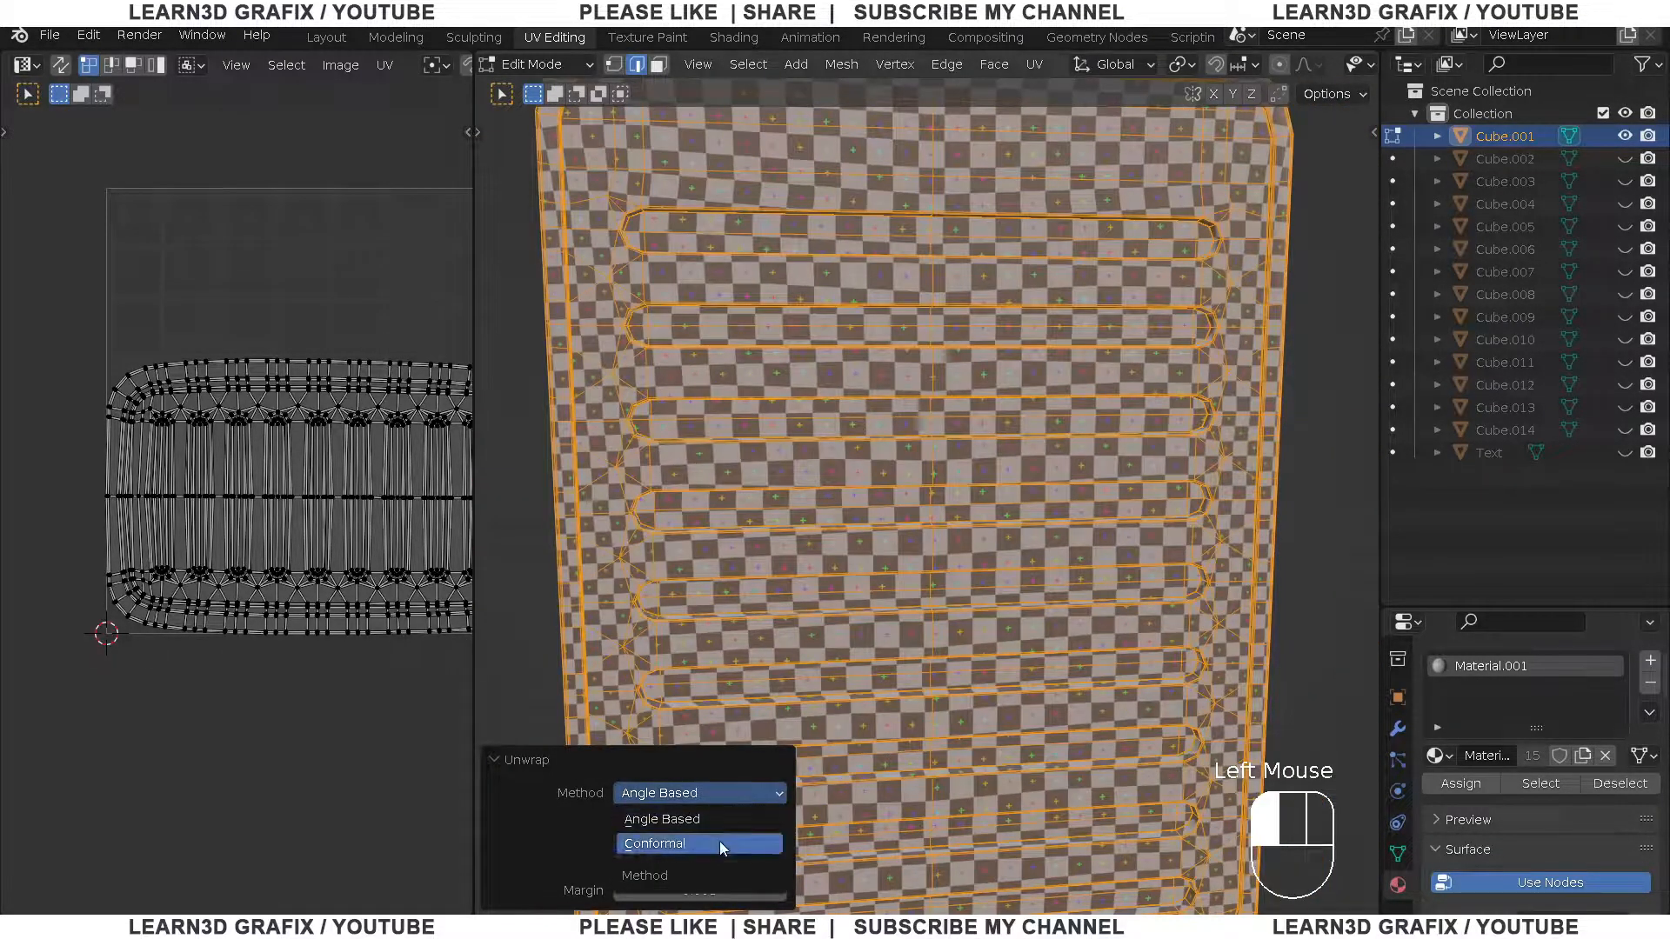
click(719, 842)
Check the UV grid on the grille, deselect its geometry and return to Object Mode
scroll(897, 451, down, 4)
scroll(898, 451, up, 1)
middle_drag(898, 452, 913, 468)
ctrl+middle_drag(965, 540, 899, 413)
scroll(922, 487, down, 2)
scroll(1107, 362, up, 2)
middle_drag(1110, 362, 1159, 373)
click(1014, 392)
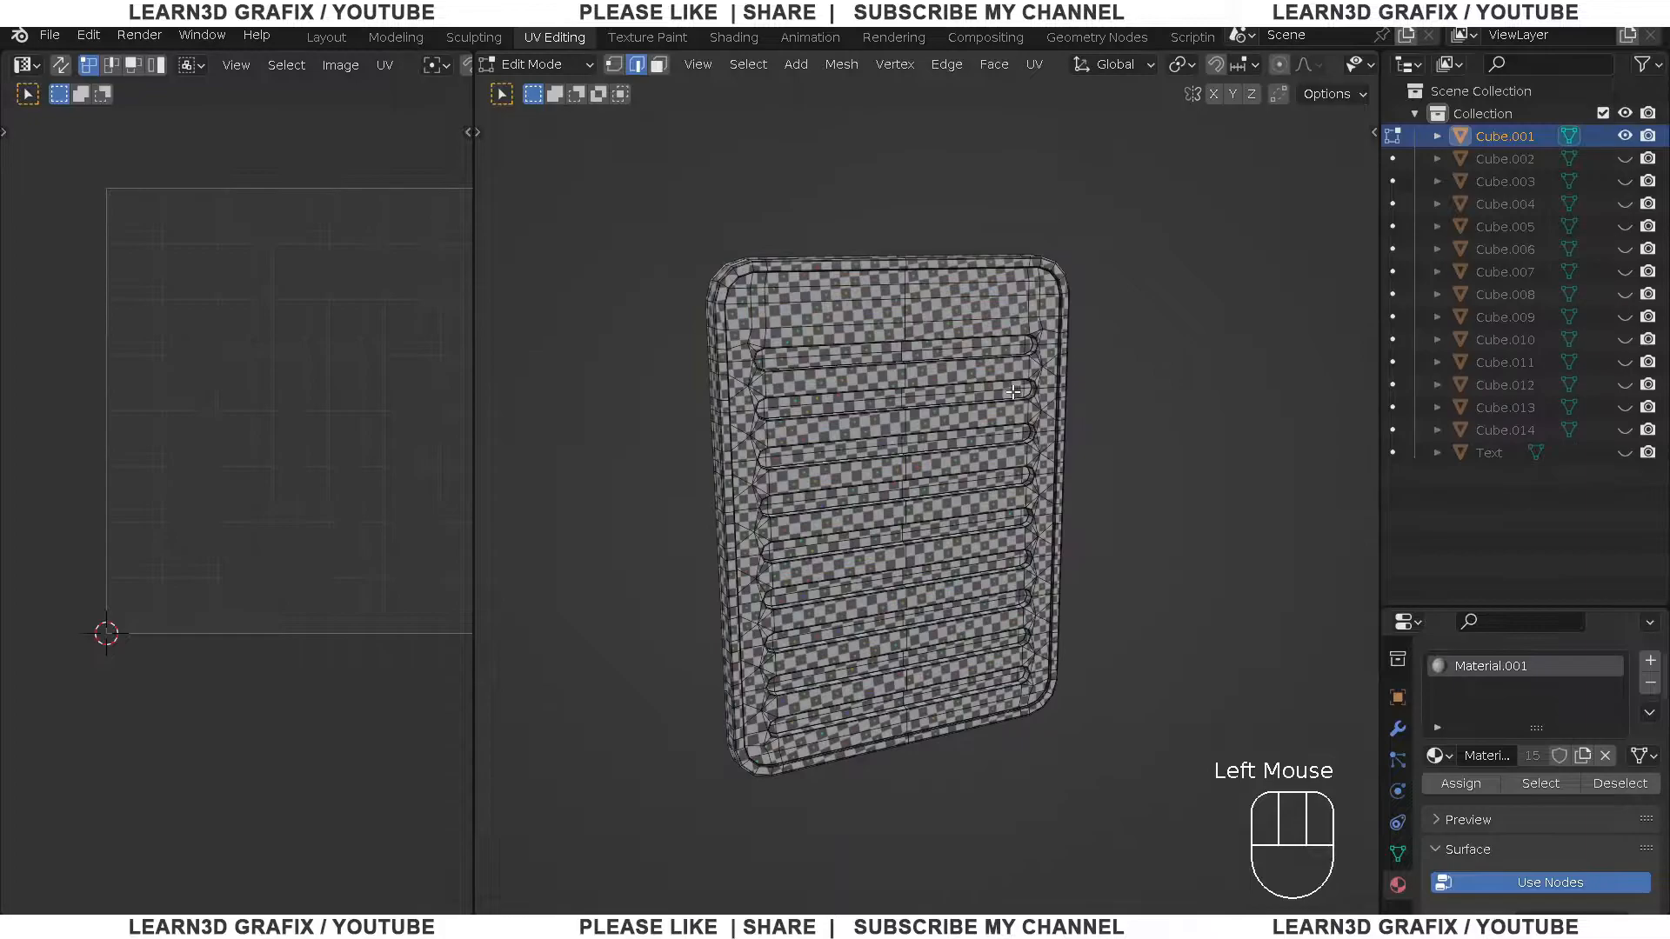
key(Tab)
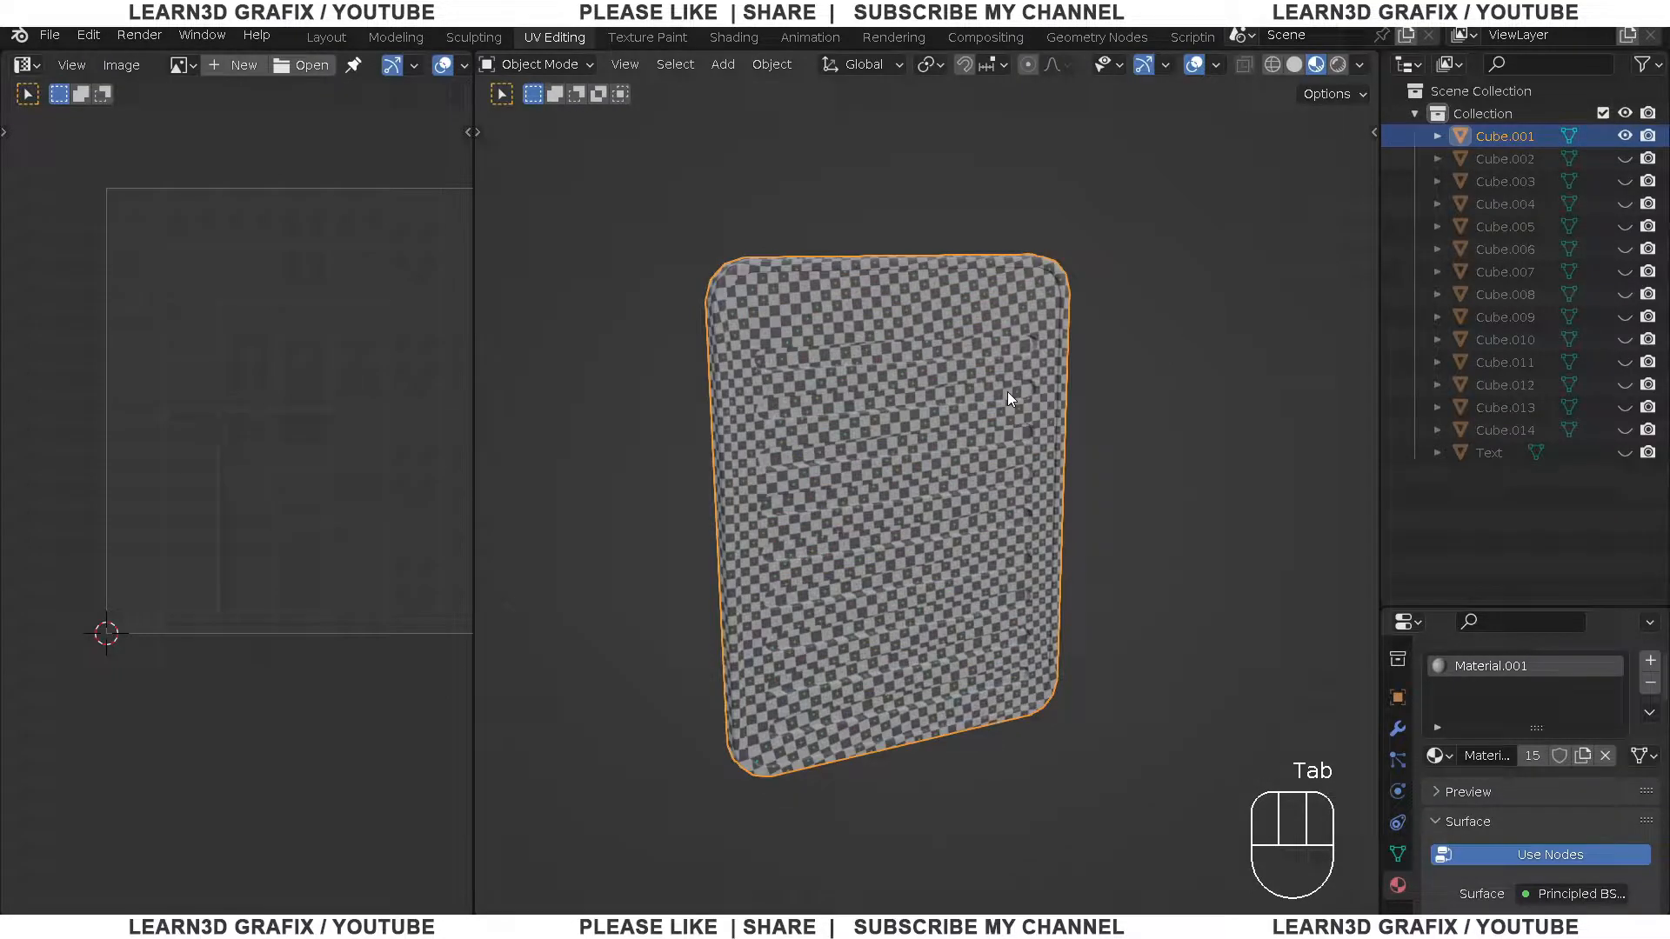
Unhide all parts and isolate the antenna (Cube.005)
key(alt+h)
mouse_move(946, 367)
middle_down()
mouse_move(939, 332)
mouse_move(932, 414)
mouse_move(949, 388)
middle_up()
scroll(936, 322, down, 1)
click(929, 382)
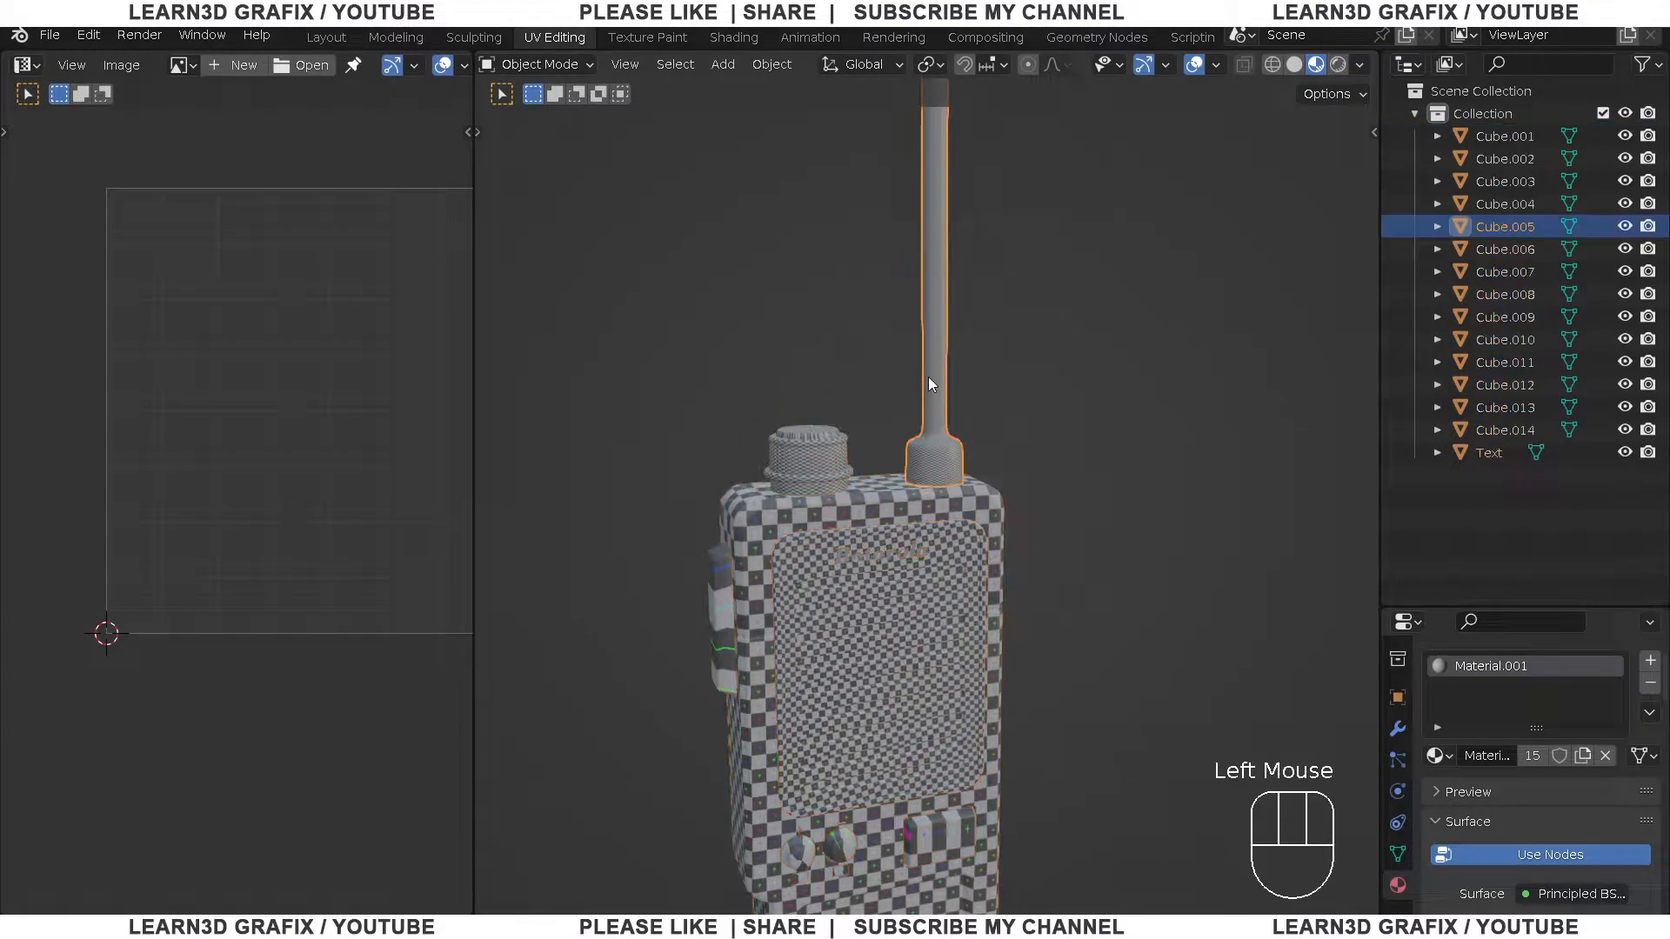
key(shift+h)
scroll(931, 374, up, 3)
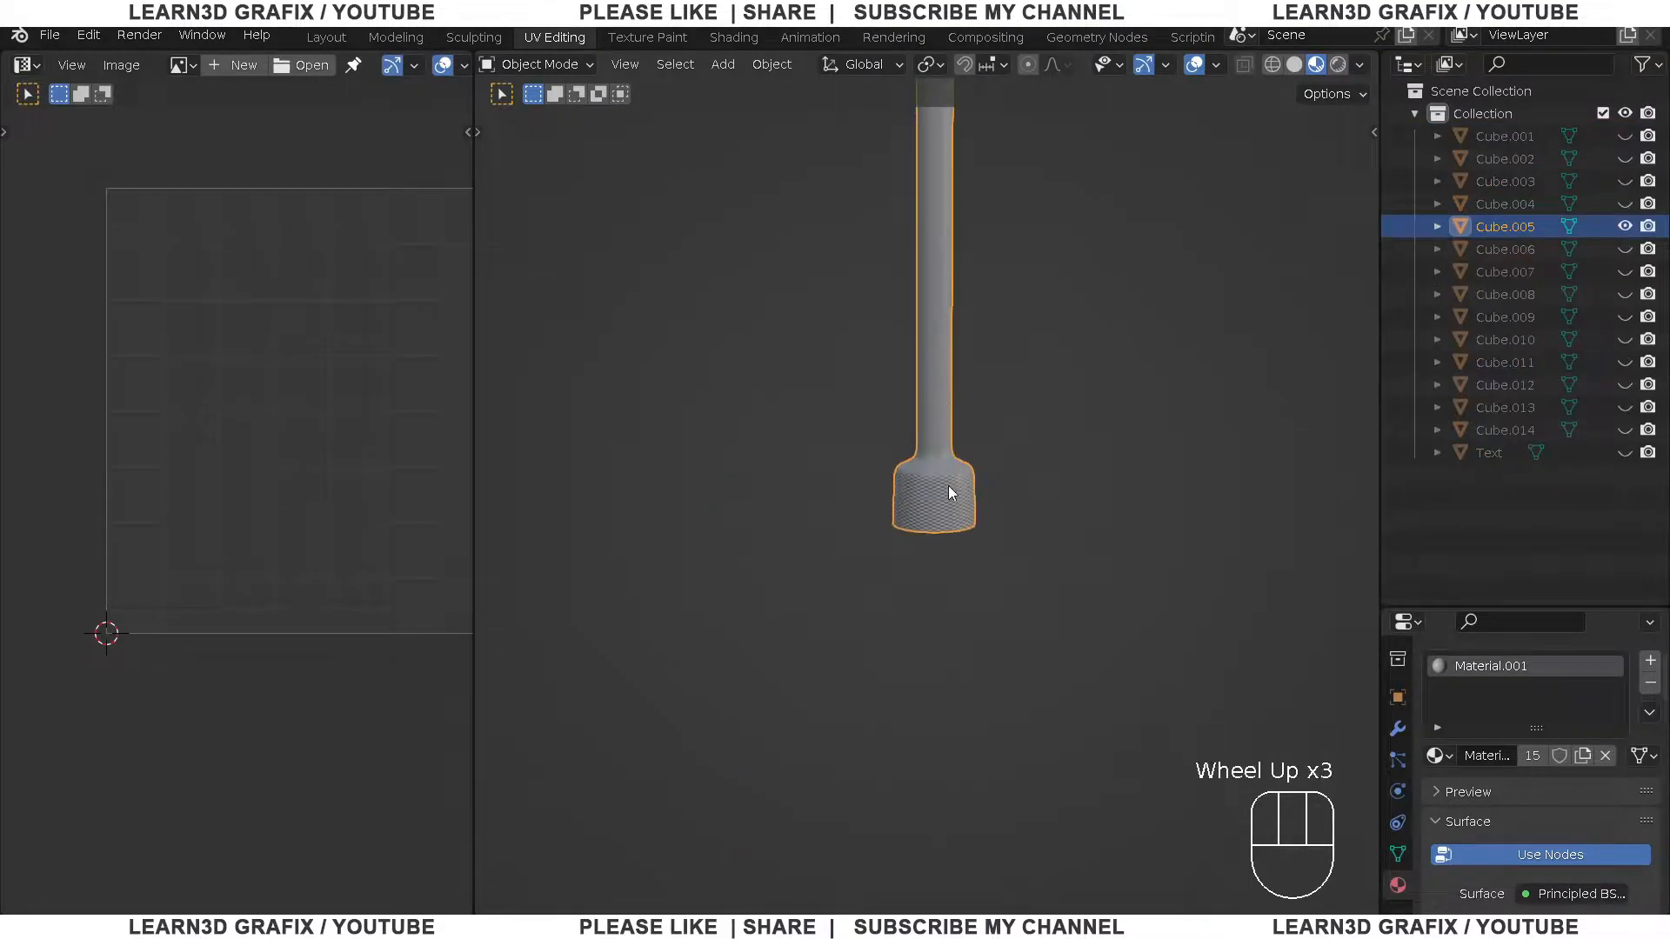
Edit the antenna's mesh and mark the edge loop at the neck above its wide base as a seam
scroll(952, 469, up, 3)
middle_drag(964, 431, 926, 413)
key(Caps_Lock)
key(Tab)
scroll(935, 446, up, 3)
scroll(911, 396, down, 2)
scroll(929, 419, up, 2)
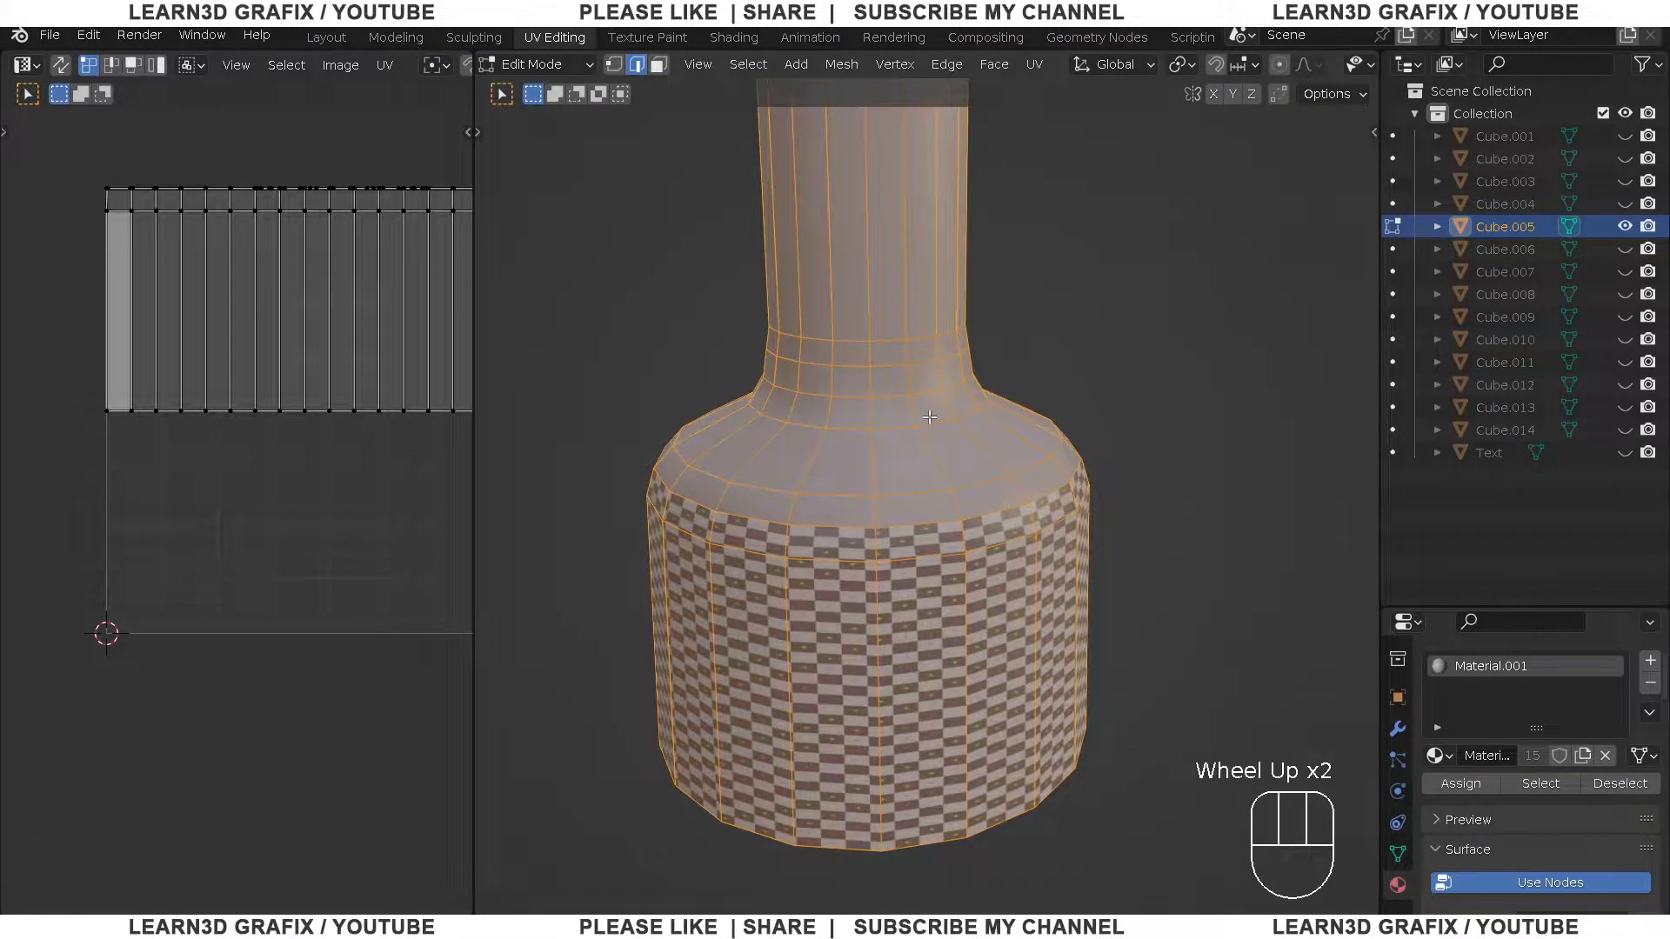
alt+click(899, 397)
scroll(899, 397, down, 2)
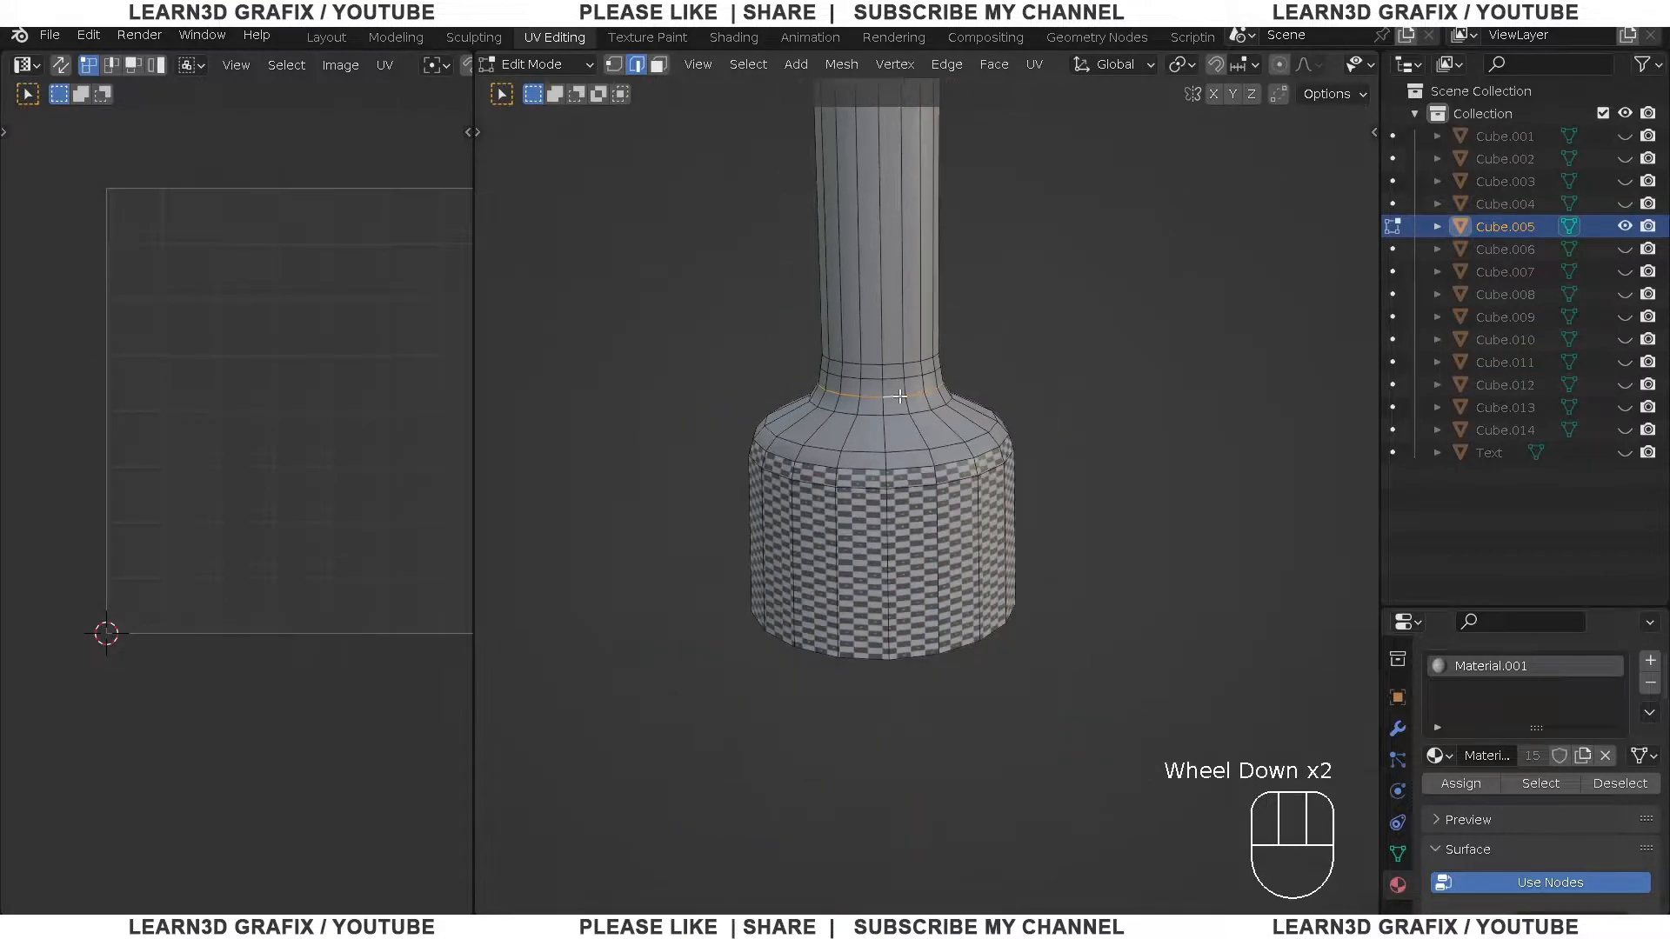
key(u)
scroll(871, 496, up, 2)
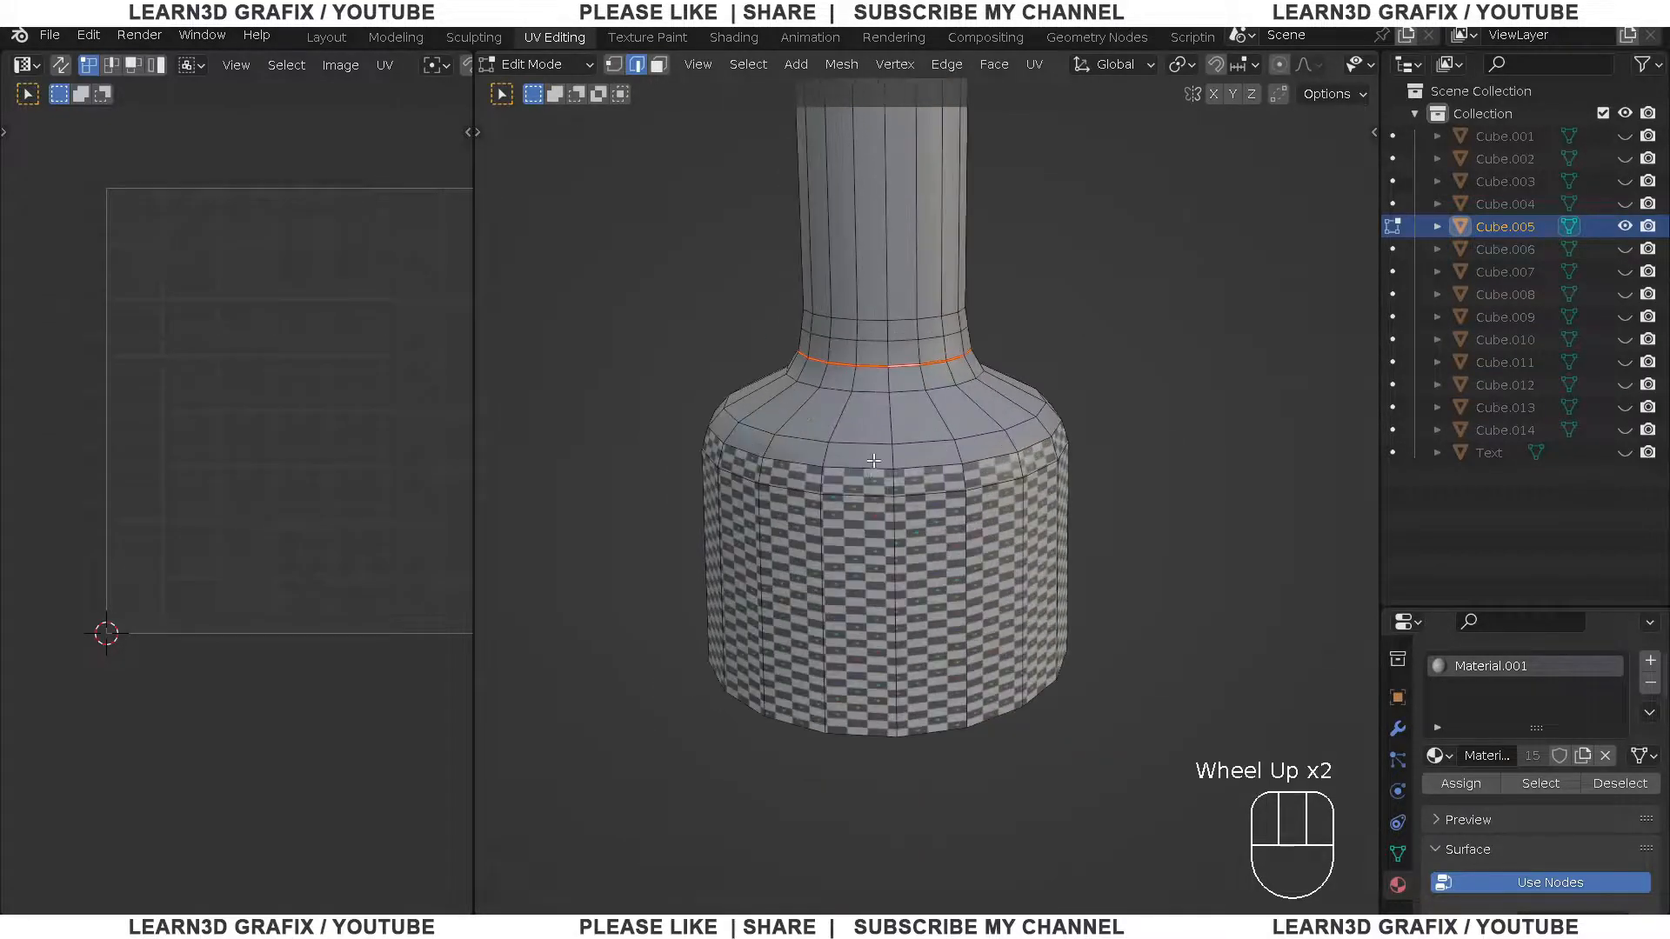
Use wireframe shading to mark the edge loop on the underside of the antenna's head, around the shaft, as a seam
scroll(873, 452, down, 2)
scroll(875, 417, down, 2)
shift+middle_drag(881, 527, 870, 383)
scroll(865, 394, up, 3)
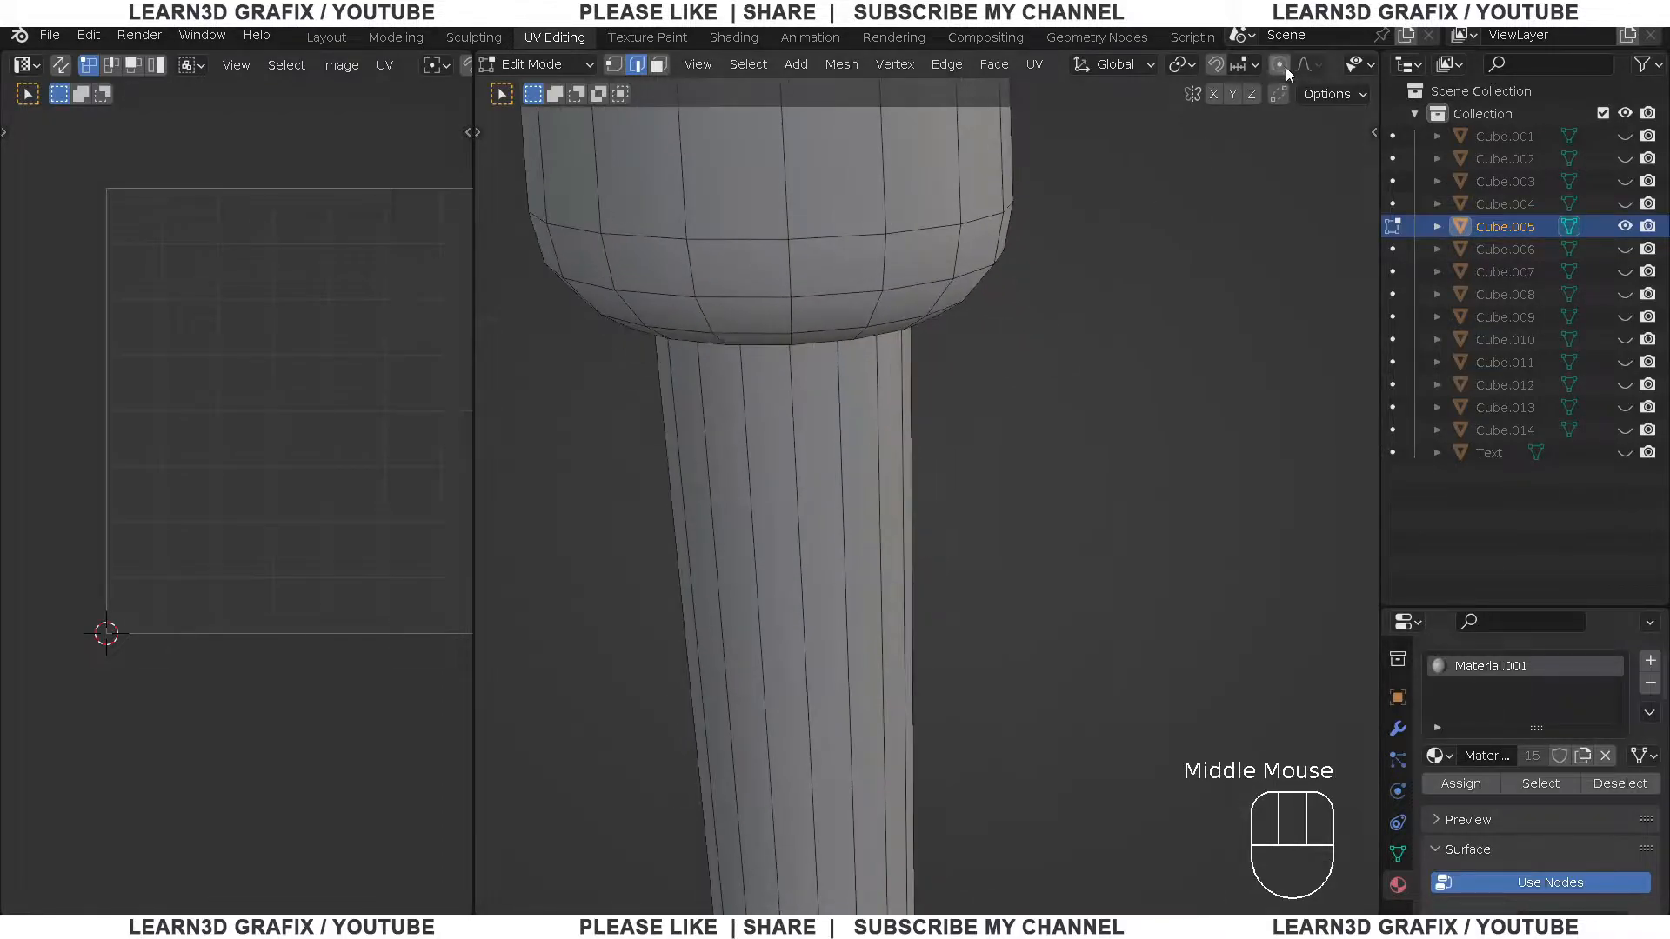
click(1295, 64)
scroll(958, 298, up, 4)
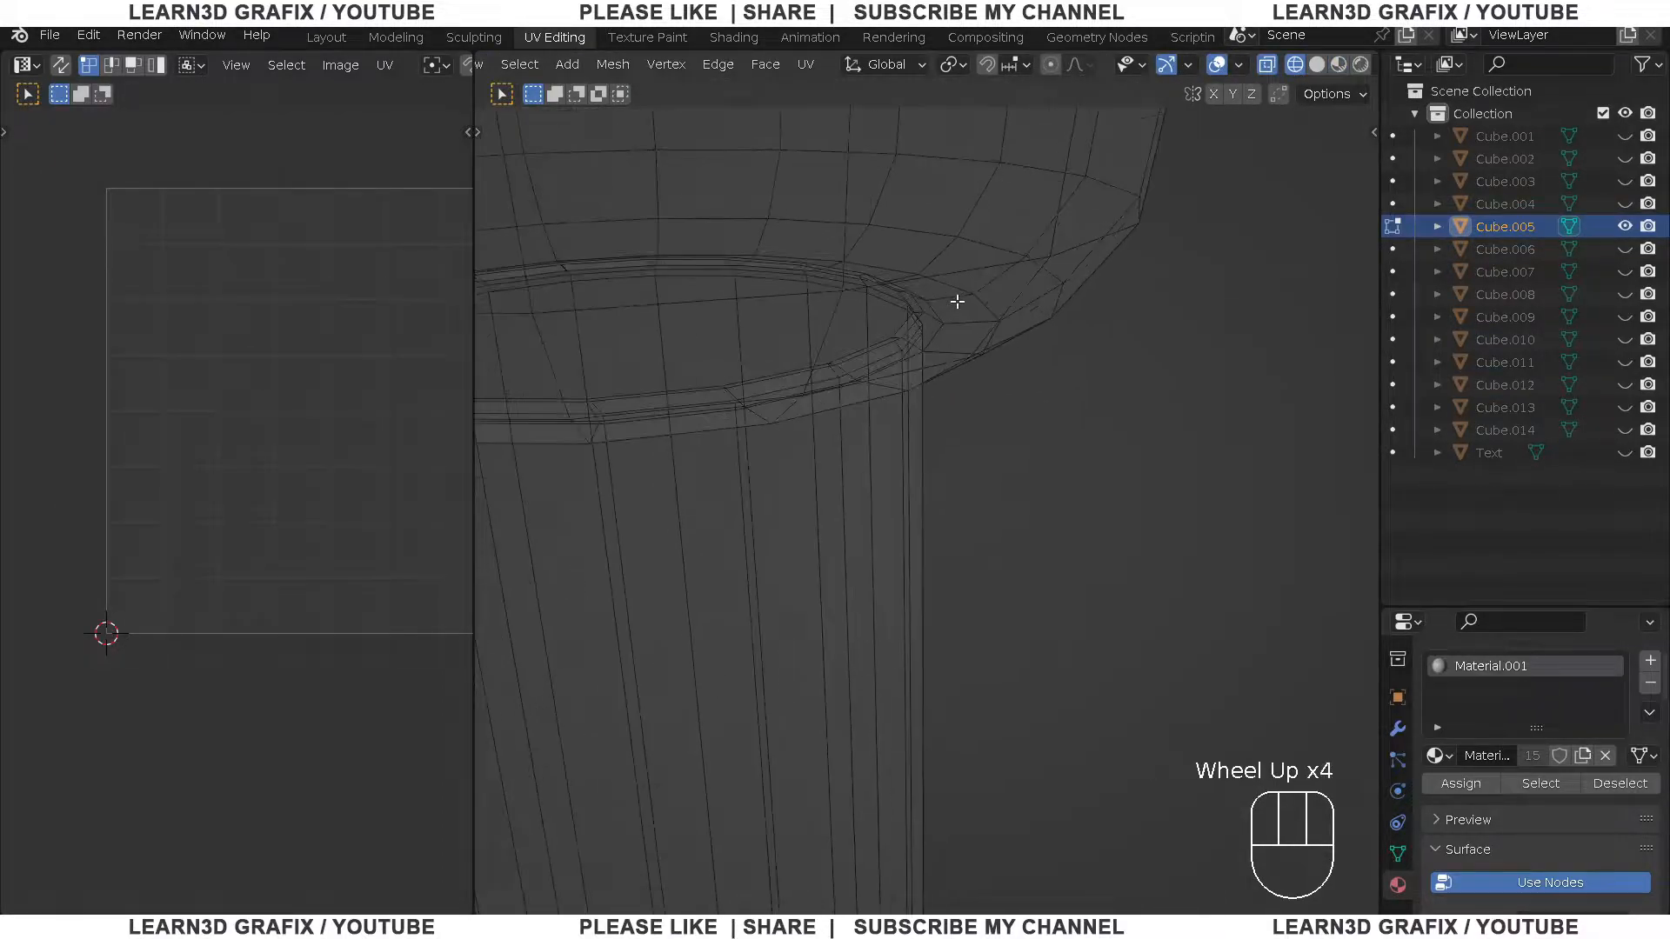
middle_drag(957, 298, 885, 327)
alt+click(954, 321)
scroll(955, 321, down, 2)
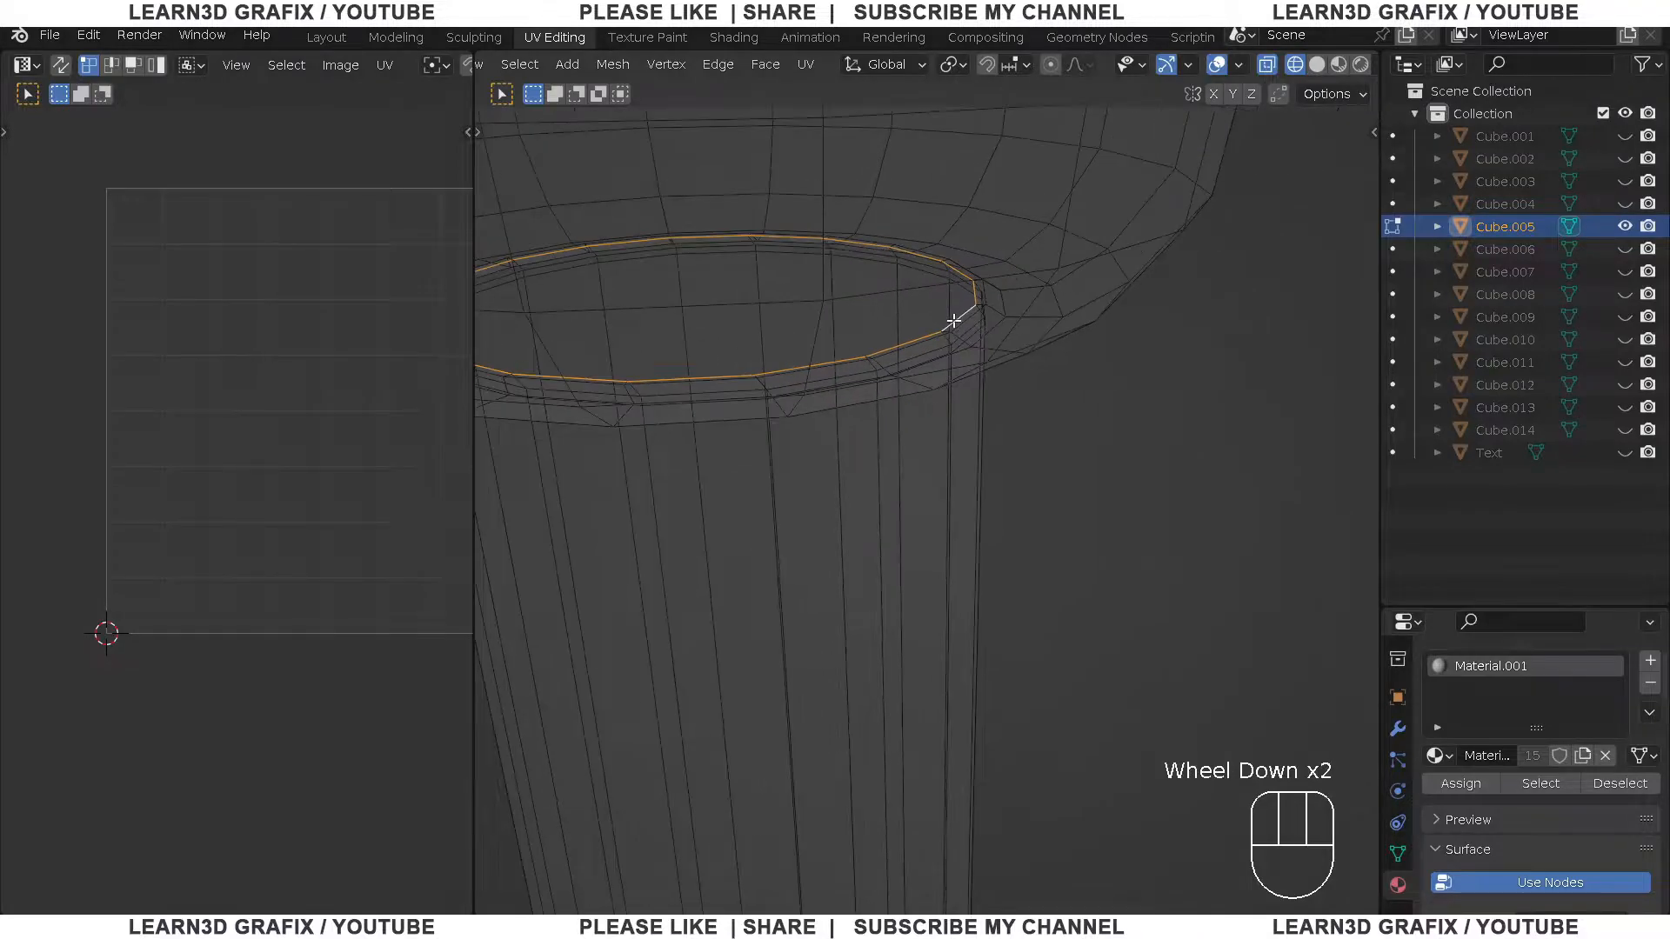
key(u)
click(954, 321)
scroll(680, 251, down, 7)
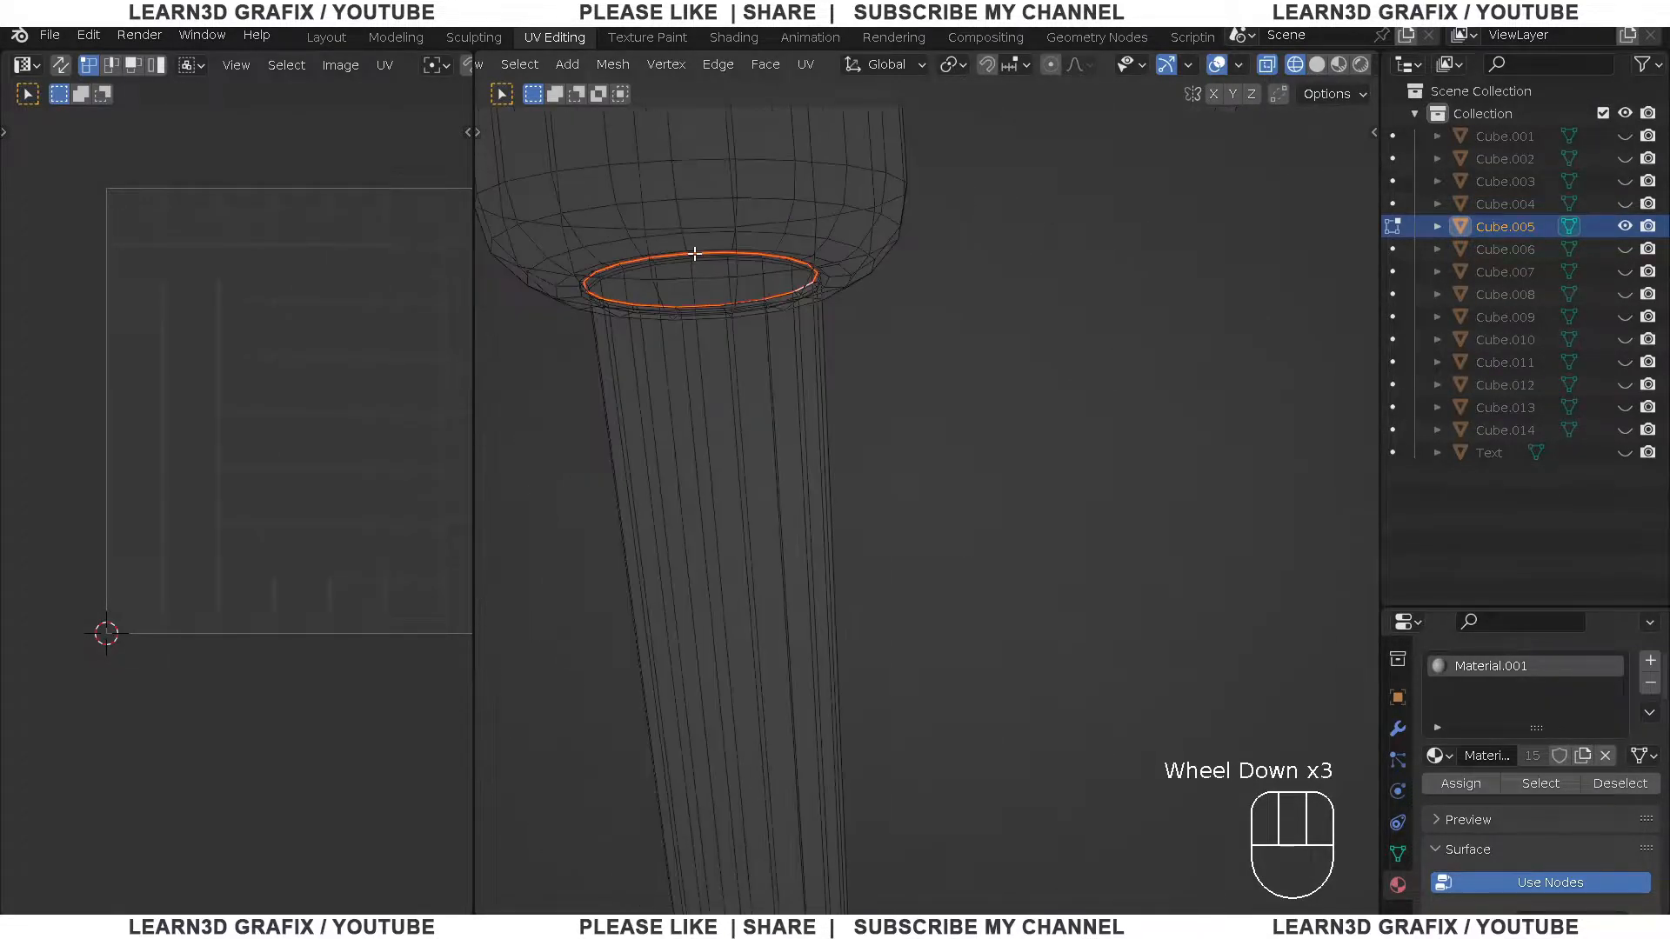
Switch the viewport back to Solid shading to work on the antenna's head
mouse_move(775, 372)
middle_down()
mouse_move(800, 365)
mouse_move(734, 339)
mouse_move(988, 421)
middle_up()
click(1316, 65)
shift+middle_drag(801, 522, 901, 485)
scroll(918, 295, up, 6)
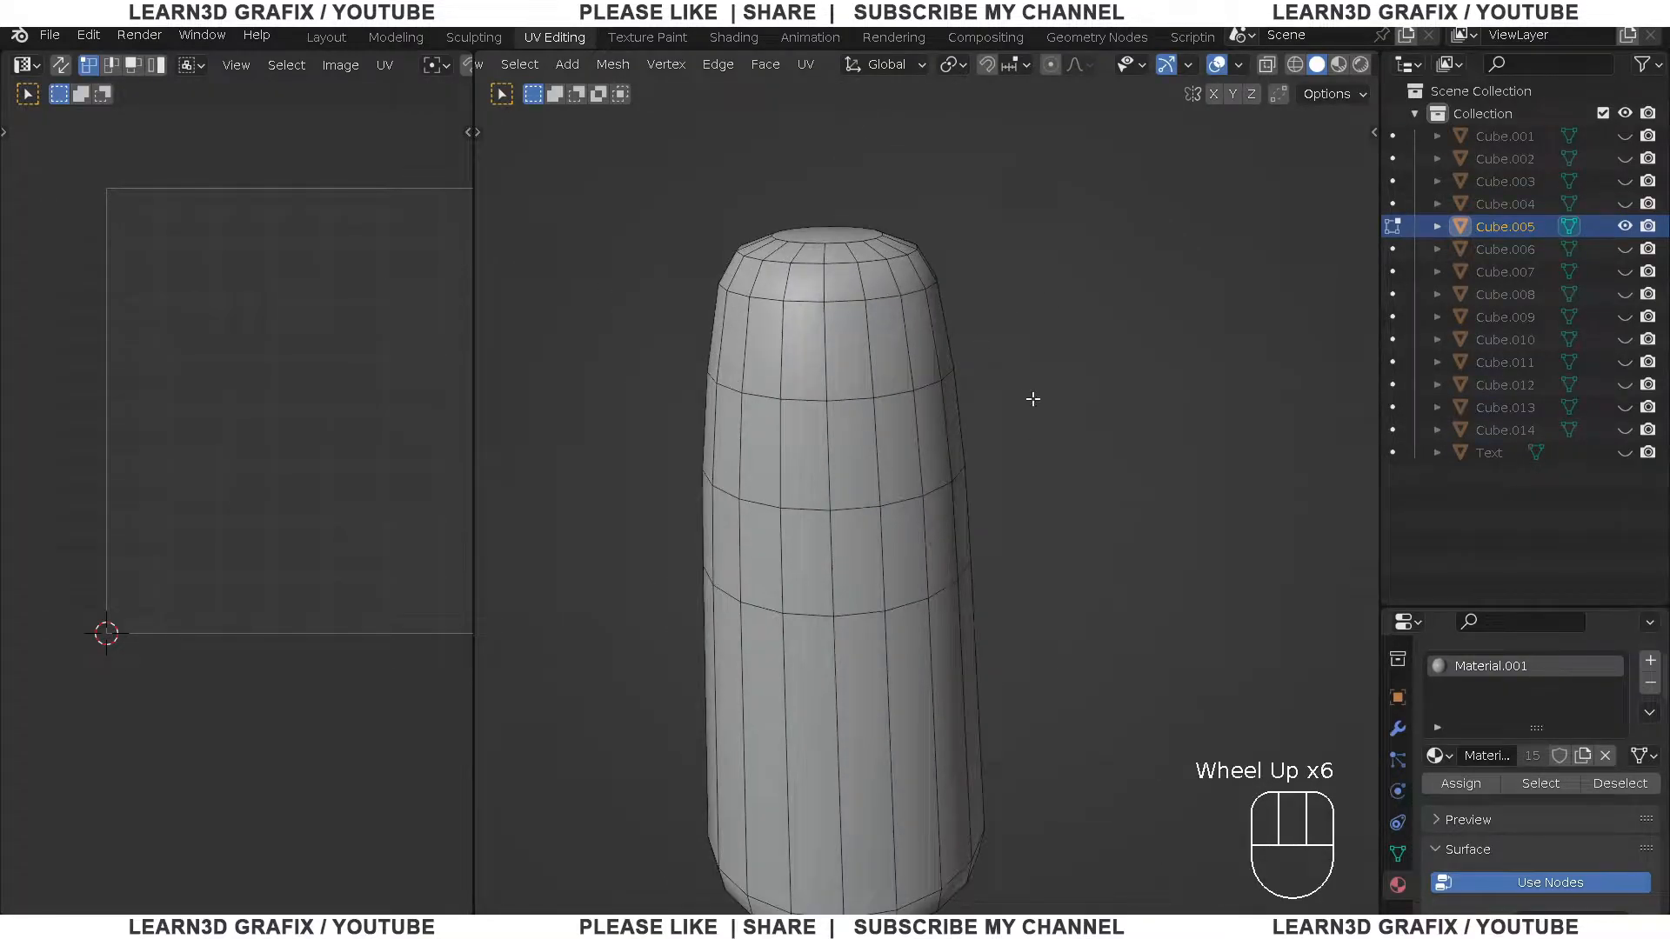
Mark a seam from the edge loop near the antenna's tip down the head to the seam on its underside
key(ctrl+KP_1)
scroll(917, 295, up, 4)
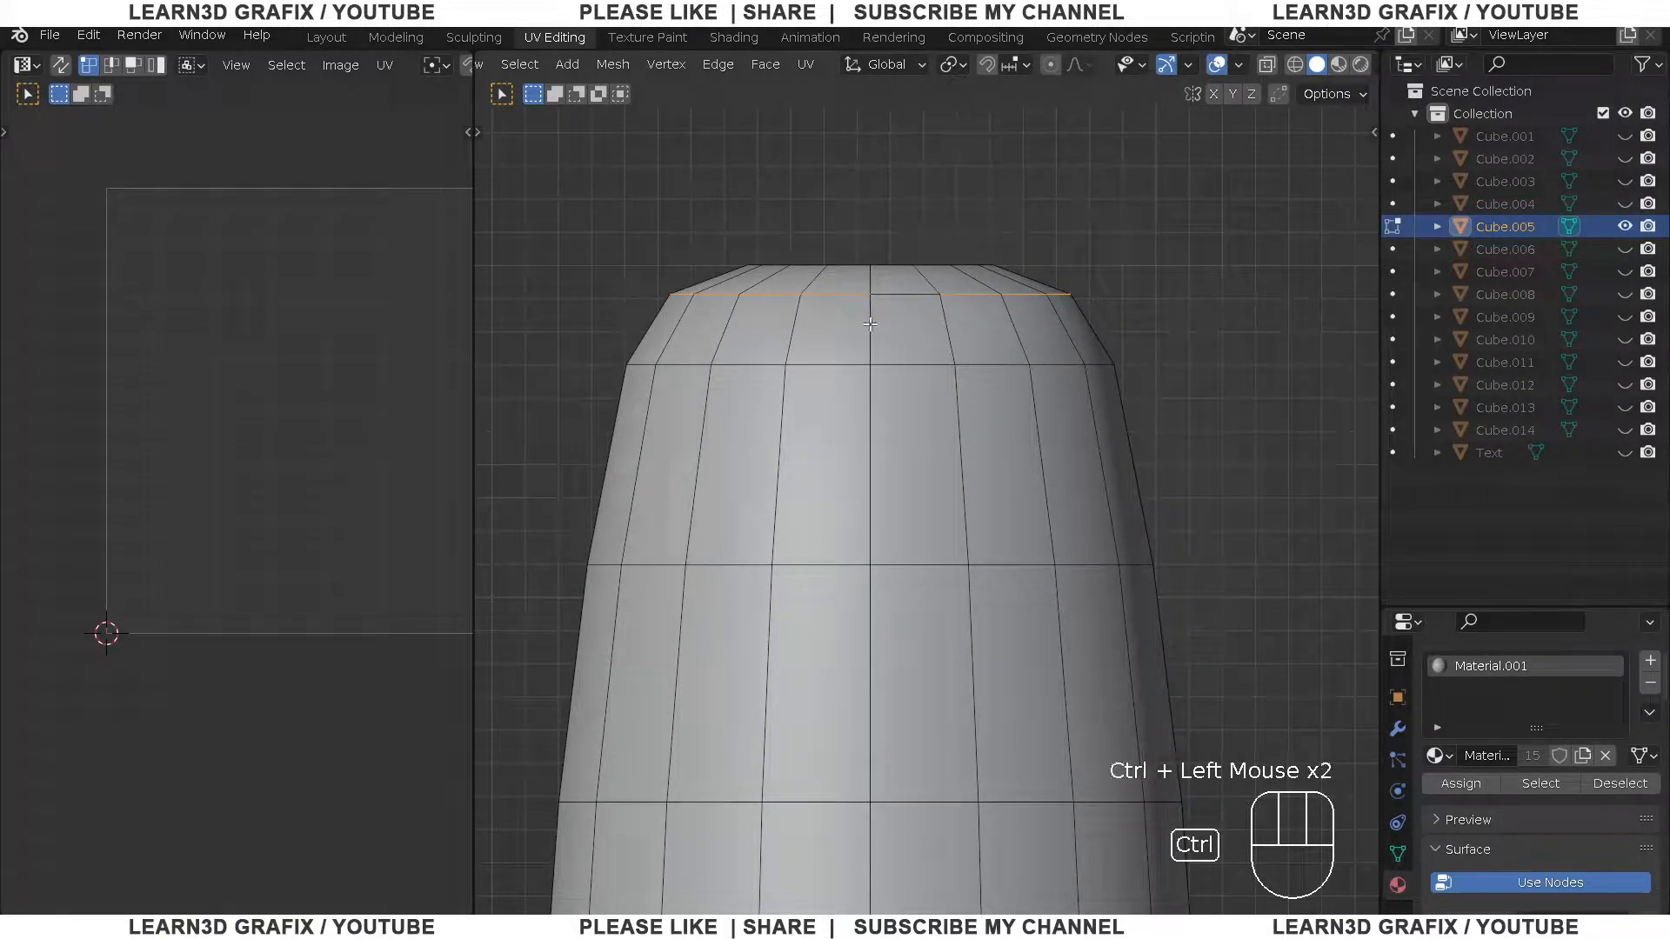
middle_drag(870, 324, 858, 588)
shift+scroll(932, 477, down, 2)
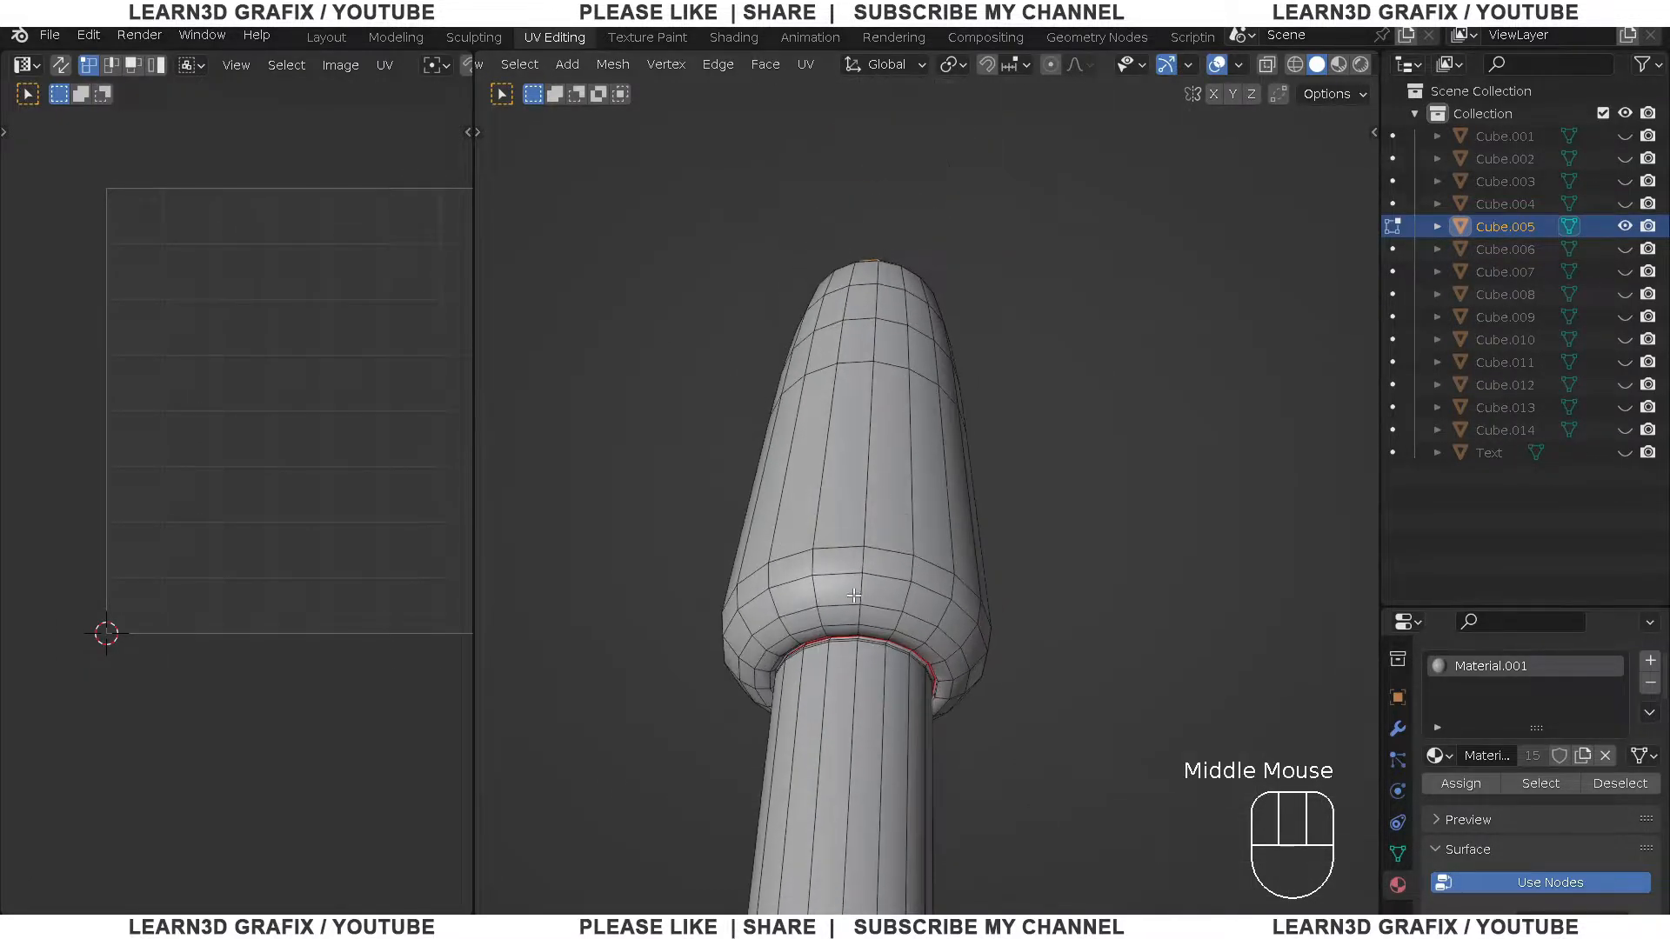
scroll(858, 588, up, 5)
middle_drag(879, 664, 873, 717)
ctrl+click(874, 719)
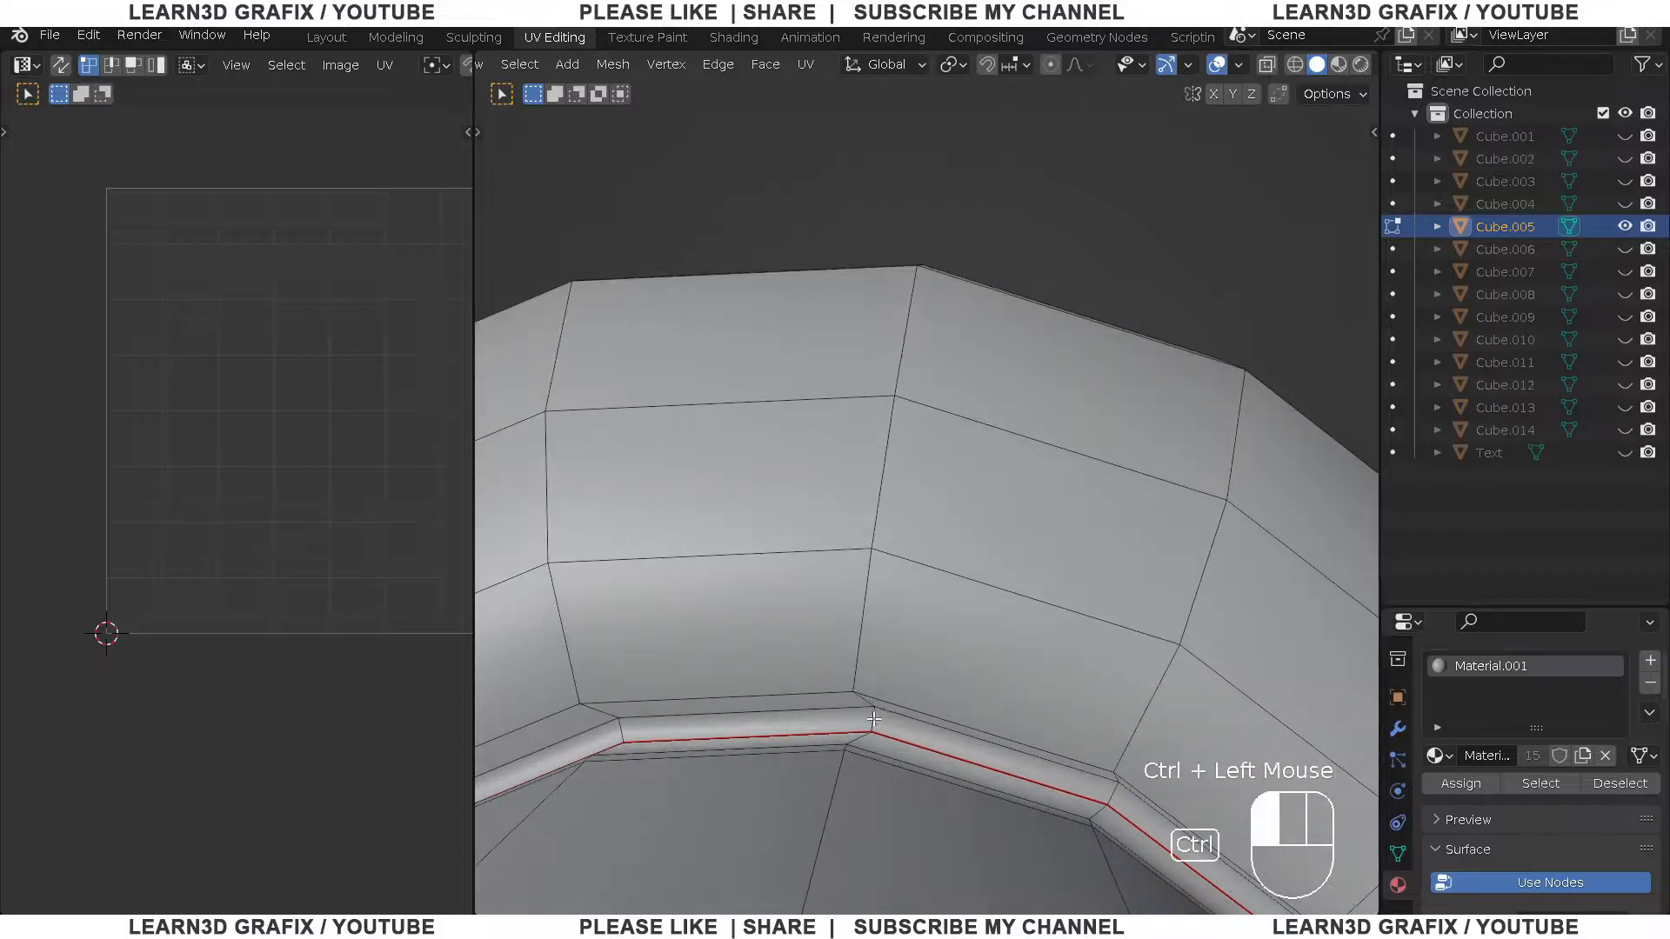
key(u)
click(919, 617)
Mark a vertical edge path along the antenna shaft, from the head's underside to the neck loop, as a seam
scroll(889, 650, down, 2)
middle_drag(889, 650, 943, 532)
click(893, 662)
scroll(894, 662, down, 3)
ctrl+click(893, 380)
shift+middle_drag(893, 380, 904, 487)
scroll(963, 653, down, 4)
scroll(962, 653, up, 6)
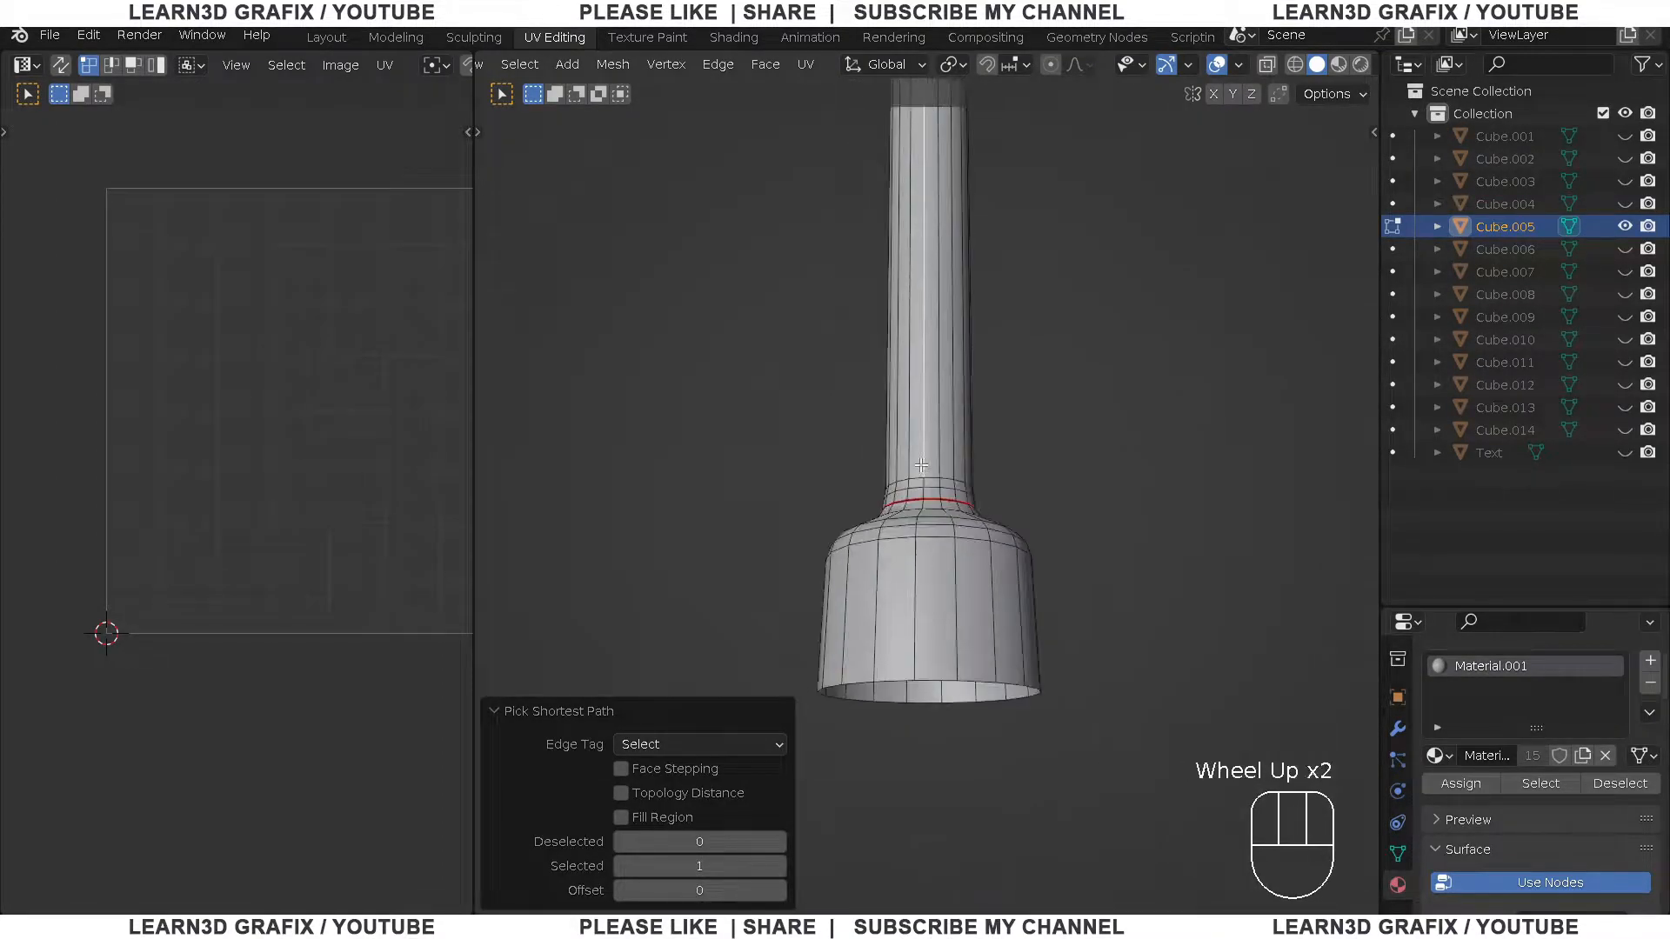
ctrl+scroll(915, 527, up, 2)
key(u)
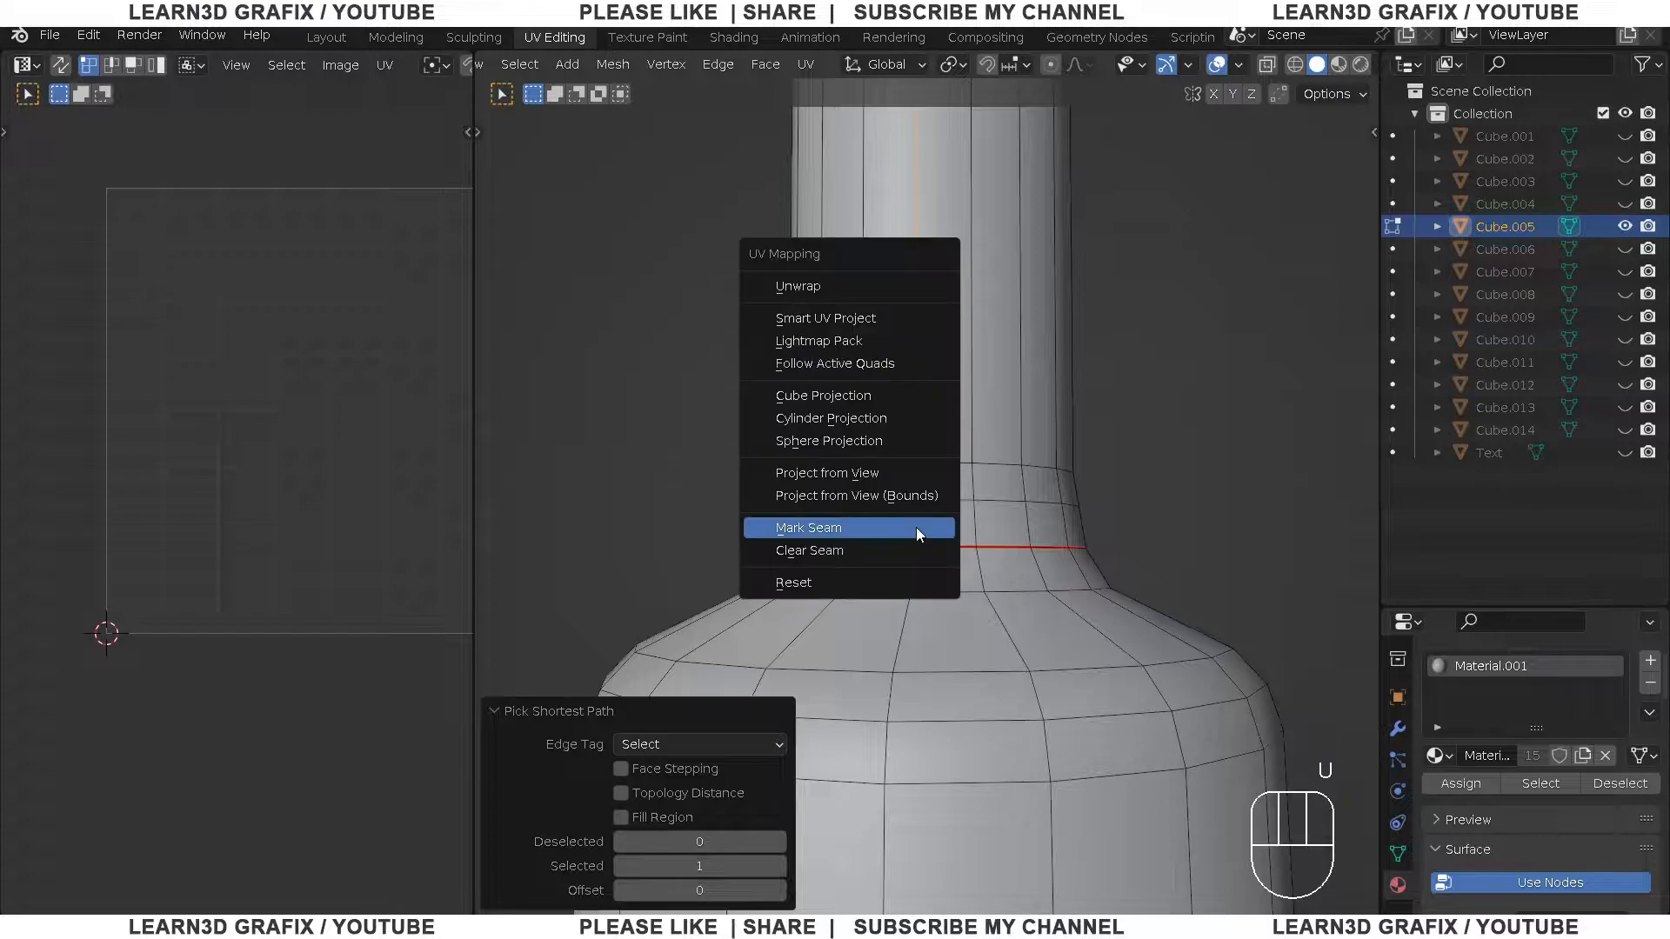
click(917, 530)
Mark a vertical edge path down the antenna's wide base, from the neck loop to the bottom rim, as a seam
scroll(916, 529, down, 4)
scroll(912, 531, up, 2)
click(913, 531)
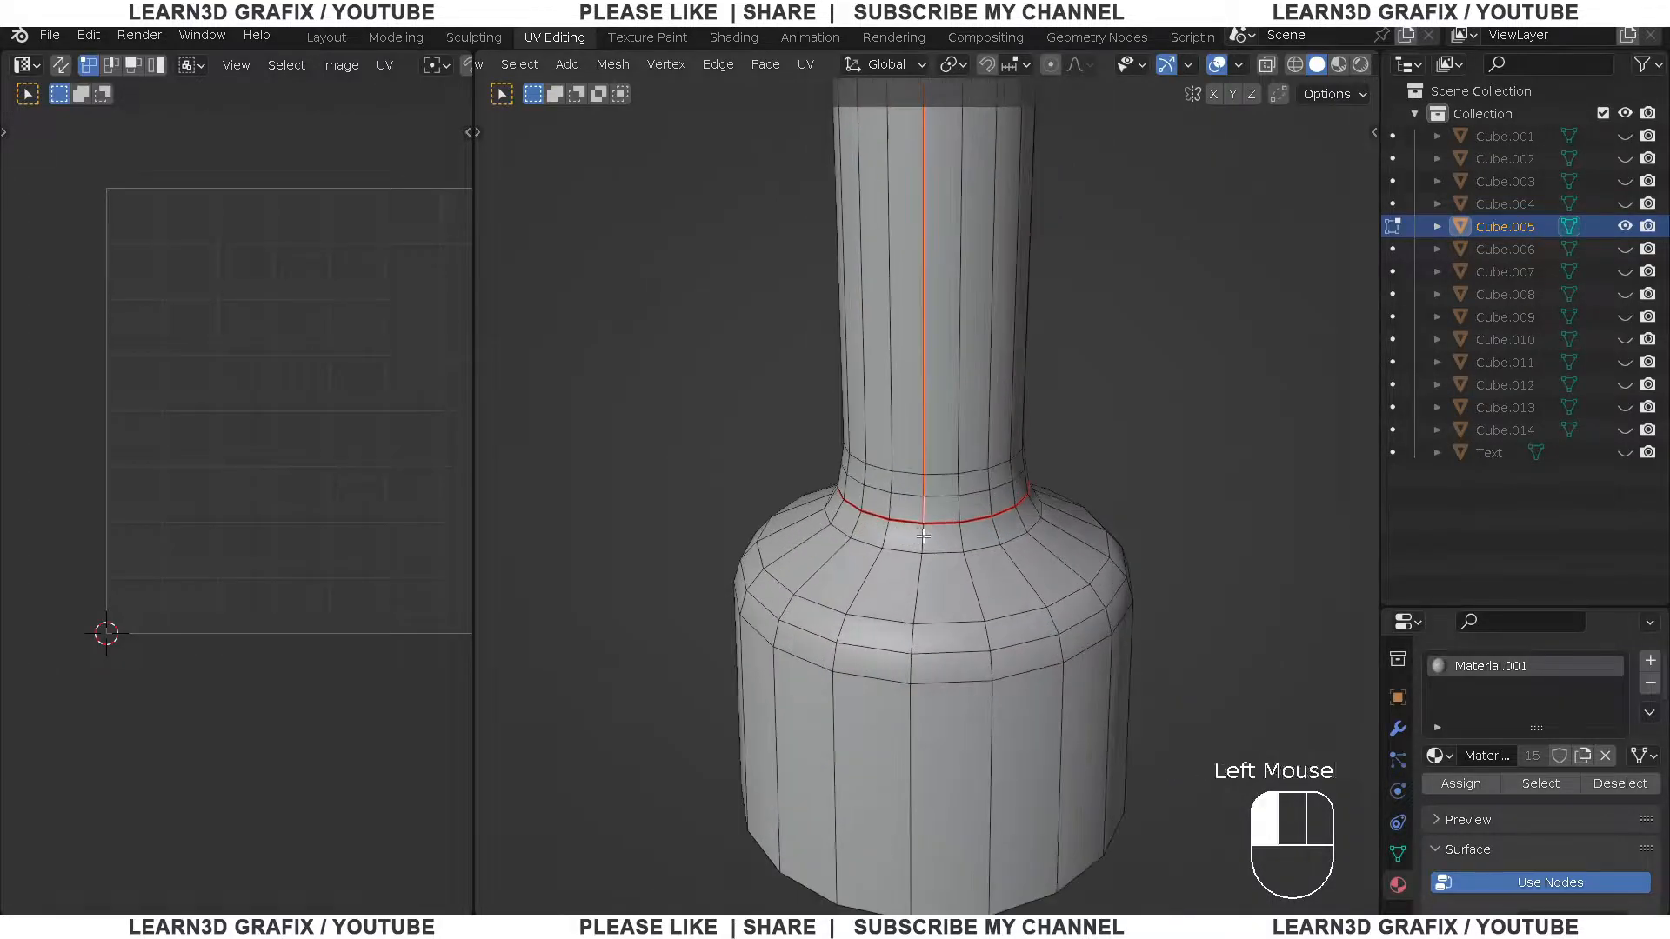
scroll(913, 530, down, 2)
middle_drag(913, 530, 933, 792)
ctrl+click(908, 786)
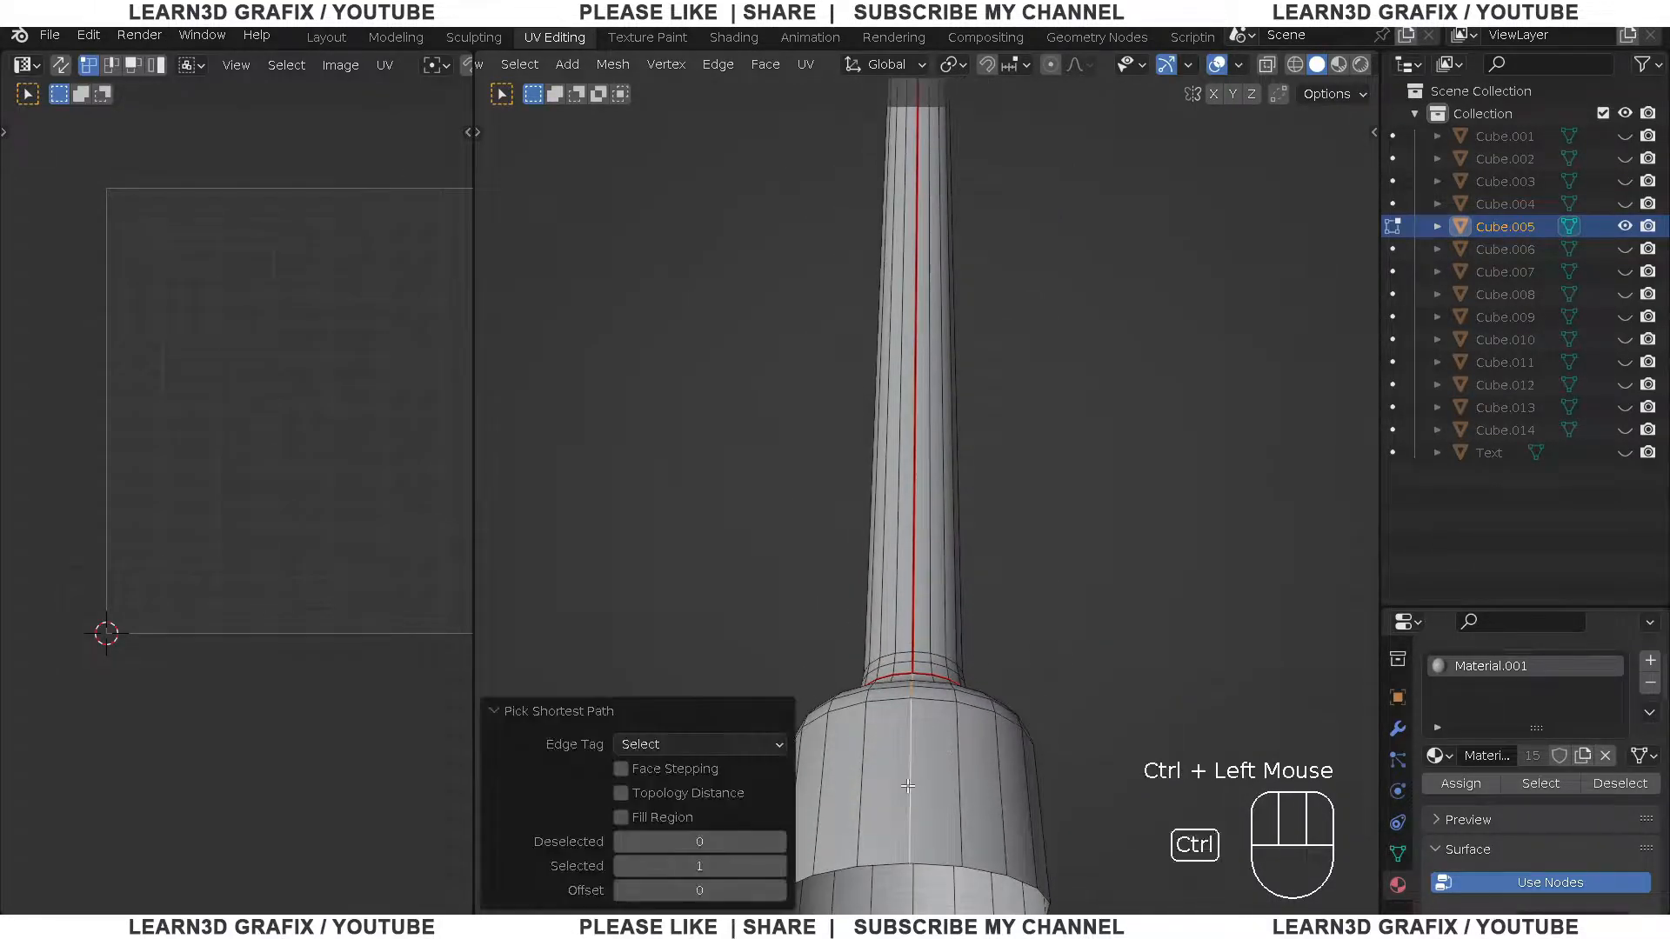
key(u)
click(910, 781)
Unwrap the entire antenna mesh and switch the viewport to Material Preview
scroll(963, 591, down, 2)
key(a)
scroll(951, 342, down, 2)
scroll(962, 186, up, 2)
shift+middle_drag(962, 186, 910, 309)
scroll(910, 308, up, 2)
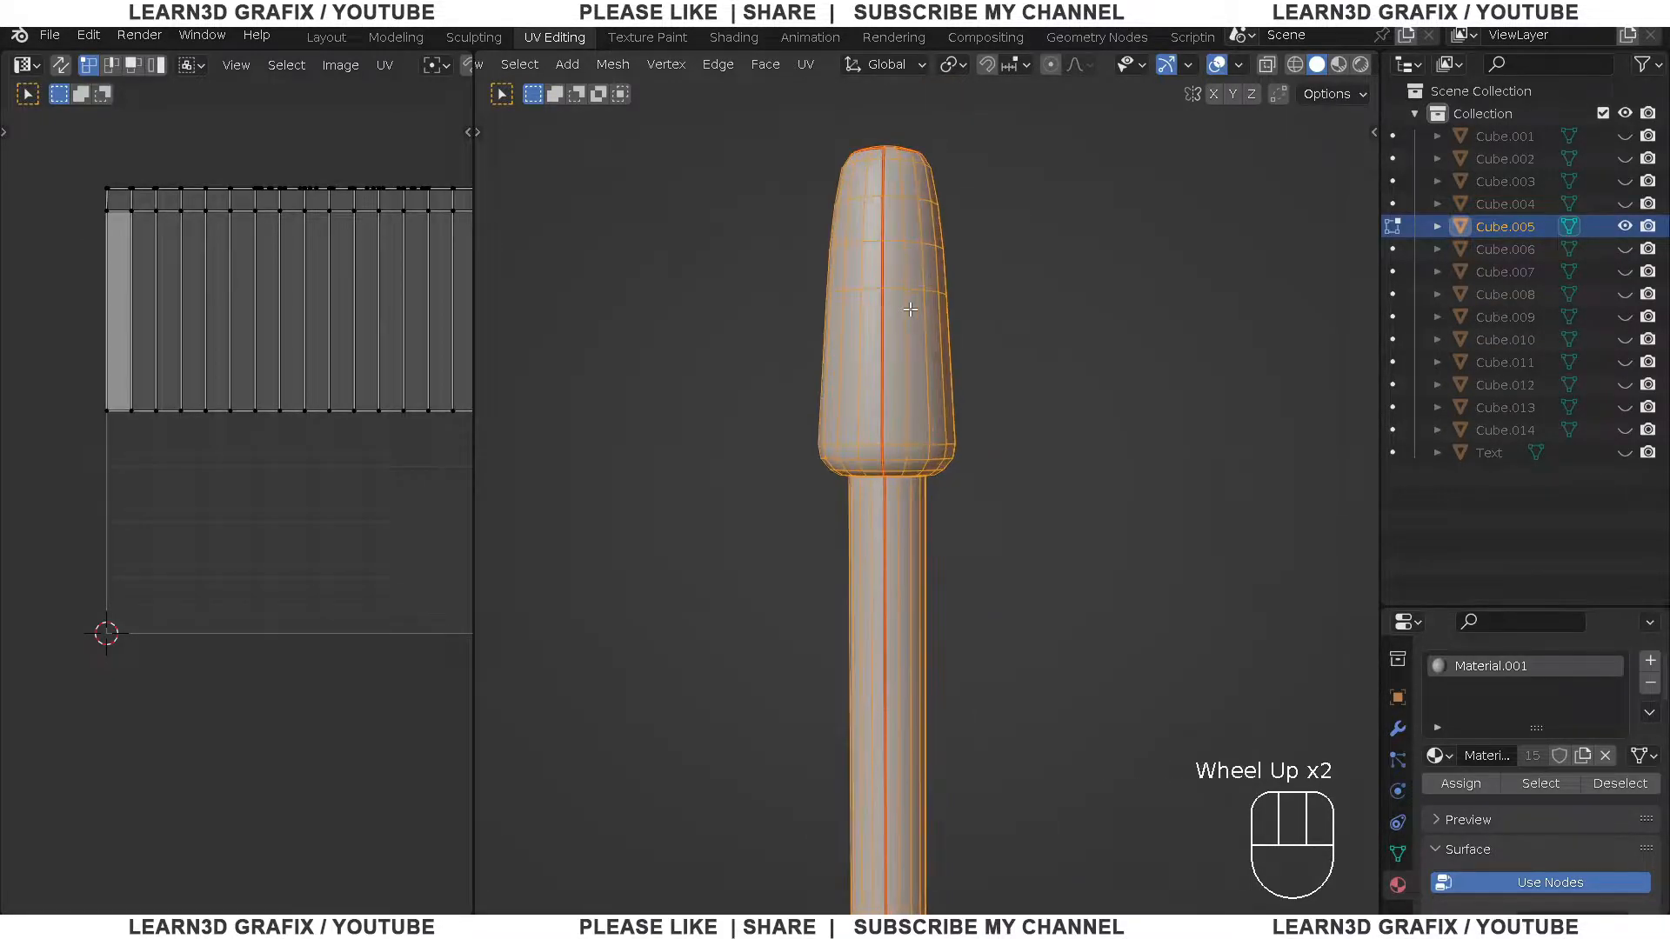
key(u)
click(859, 80)
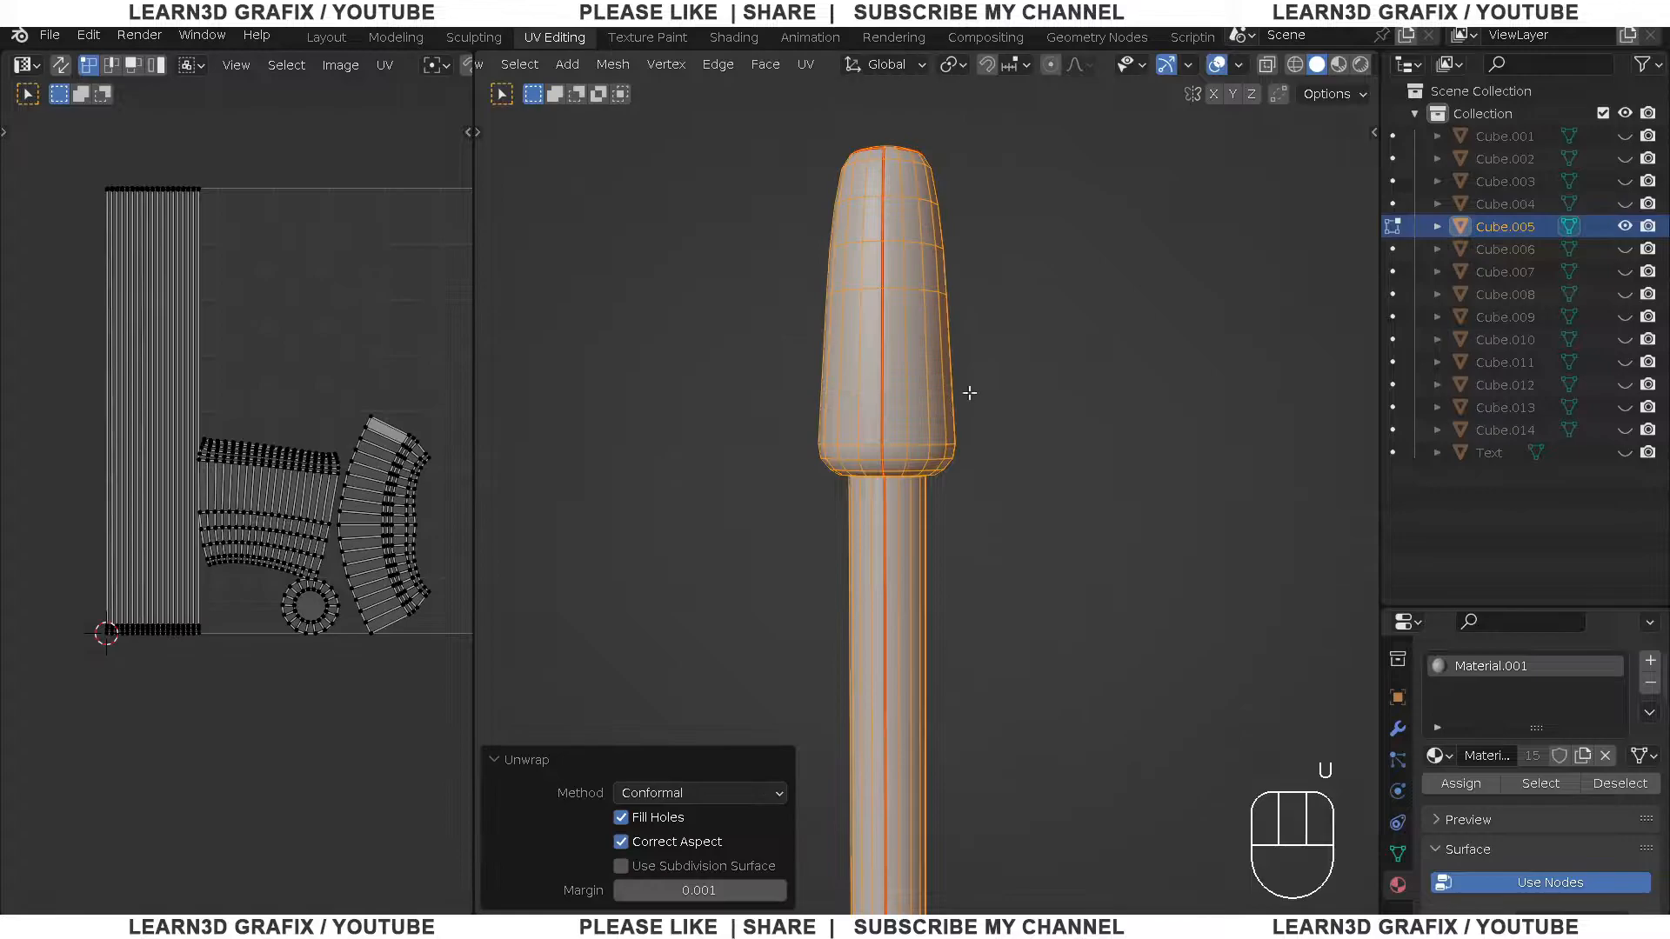
scroll(919, 337, up, 2)
click(1339, 64)
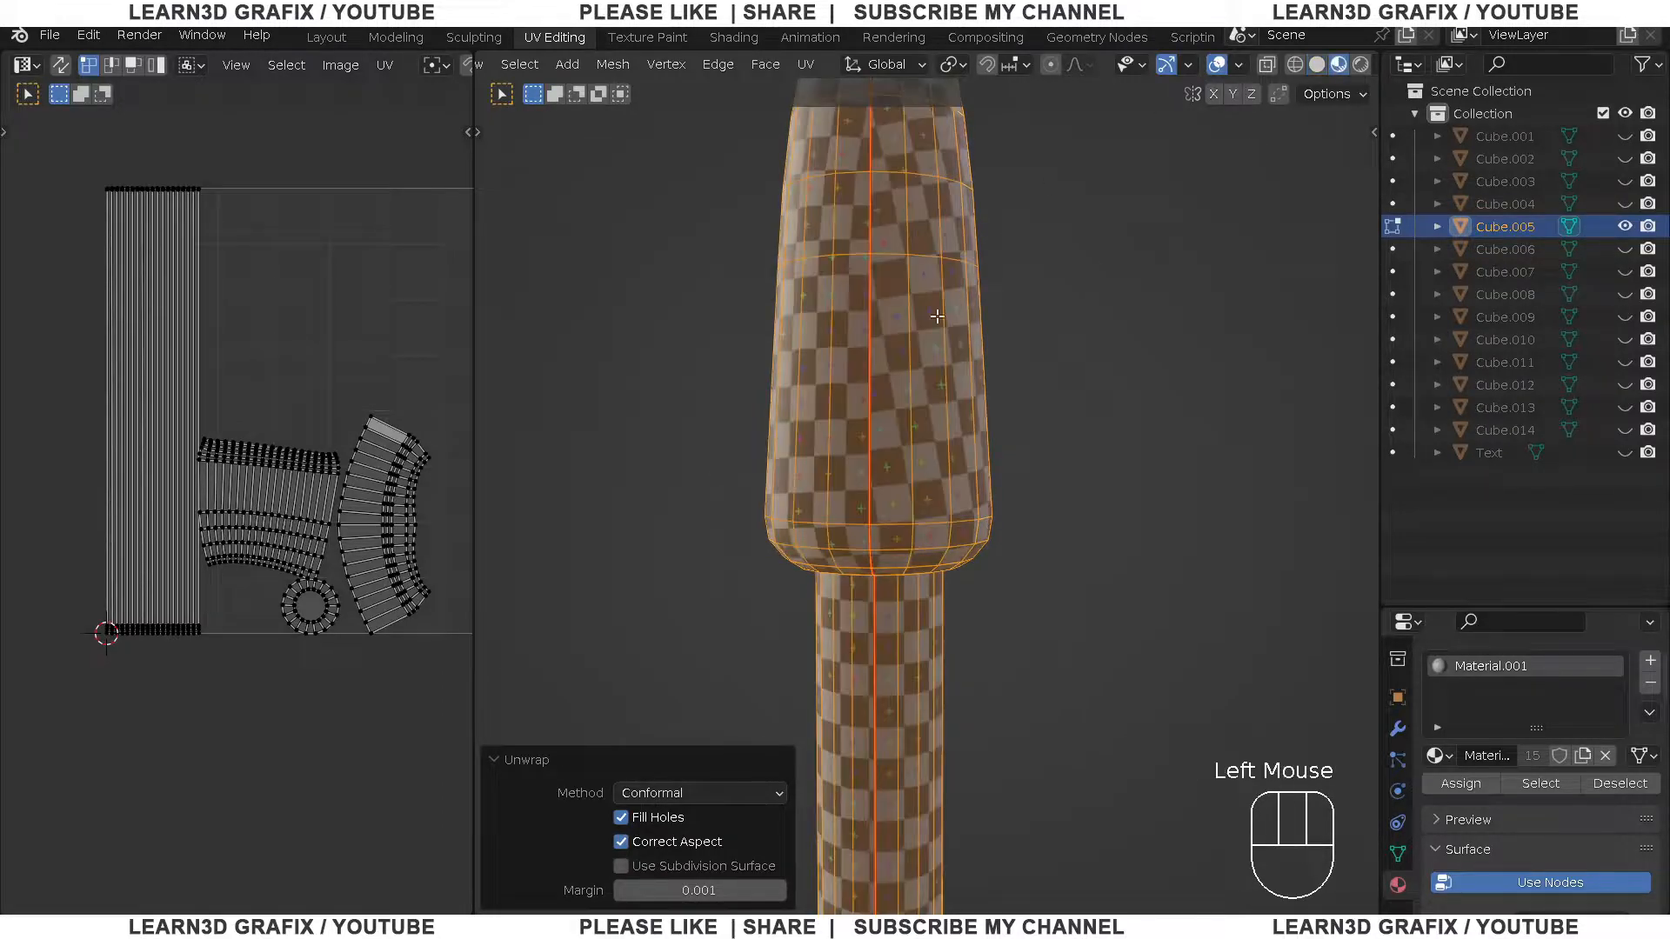
Examine the checker grid along the antenna's head, shaft and base for stretching
scroll(1001, 365, up, 1)
click(1056, 382)
scroll(1018, 409, down, 2)
middle_drag(1000, 426, 679, 559)
scroll(1004, 457, down, 2)
scroll(846, 522, up, 1)
scroll(827, 577, down, 2)
shift+middle_drag(827, 577, 826, 352)
scroll(820, 577, down, 2)
Return to Object Mode, unhide all parts and isolate the Botorola logo text
key(Tab)
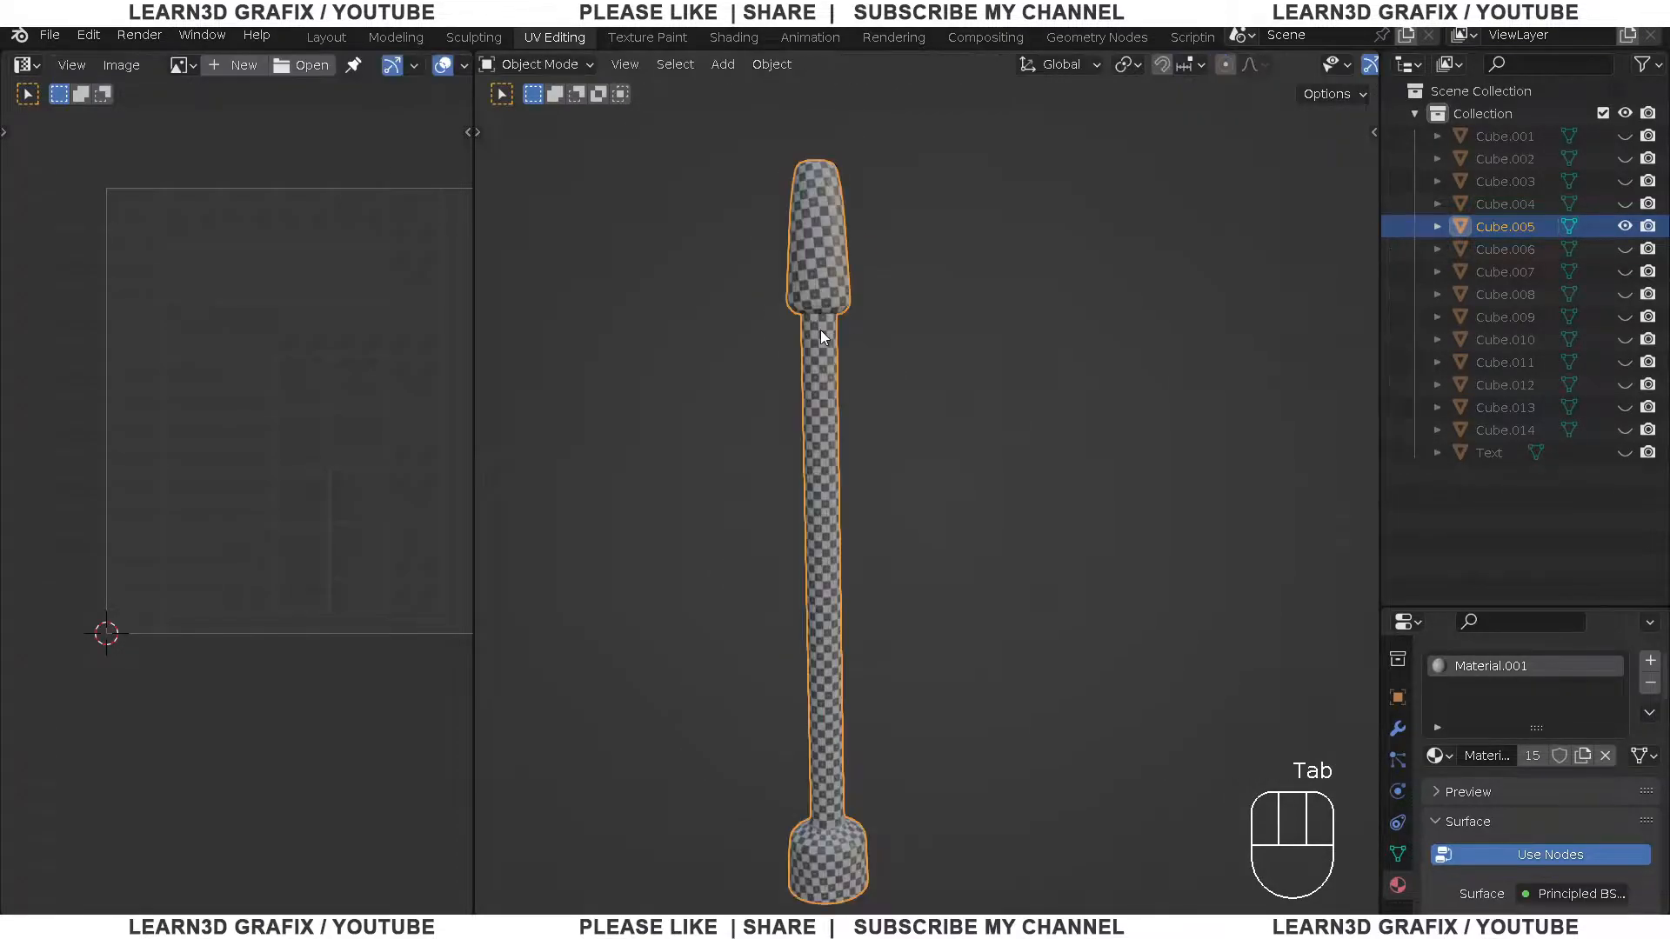
key(alt+h)
shift+scroll(899, 659, down, 2)
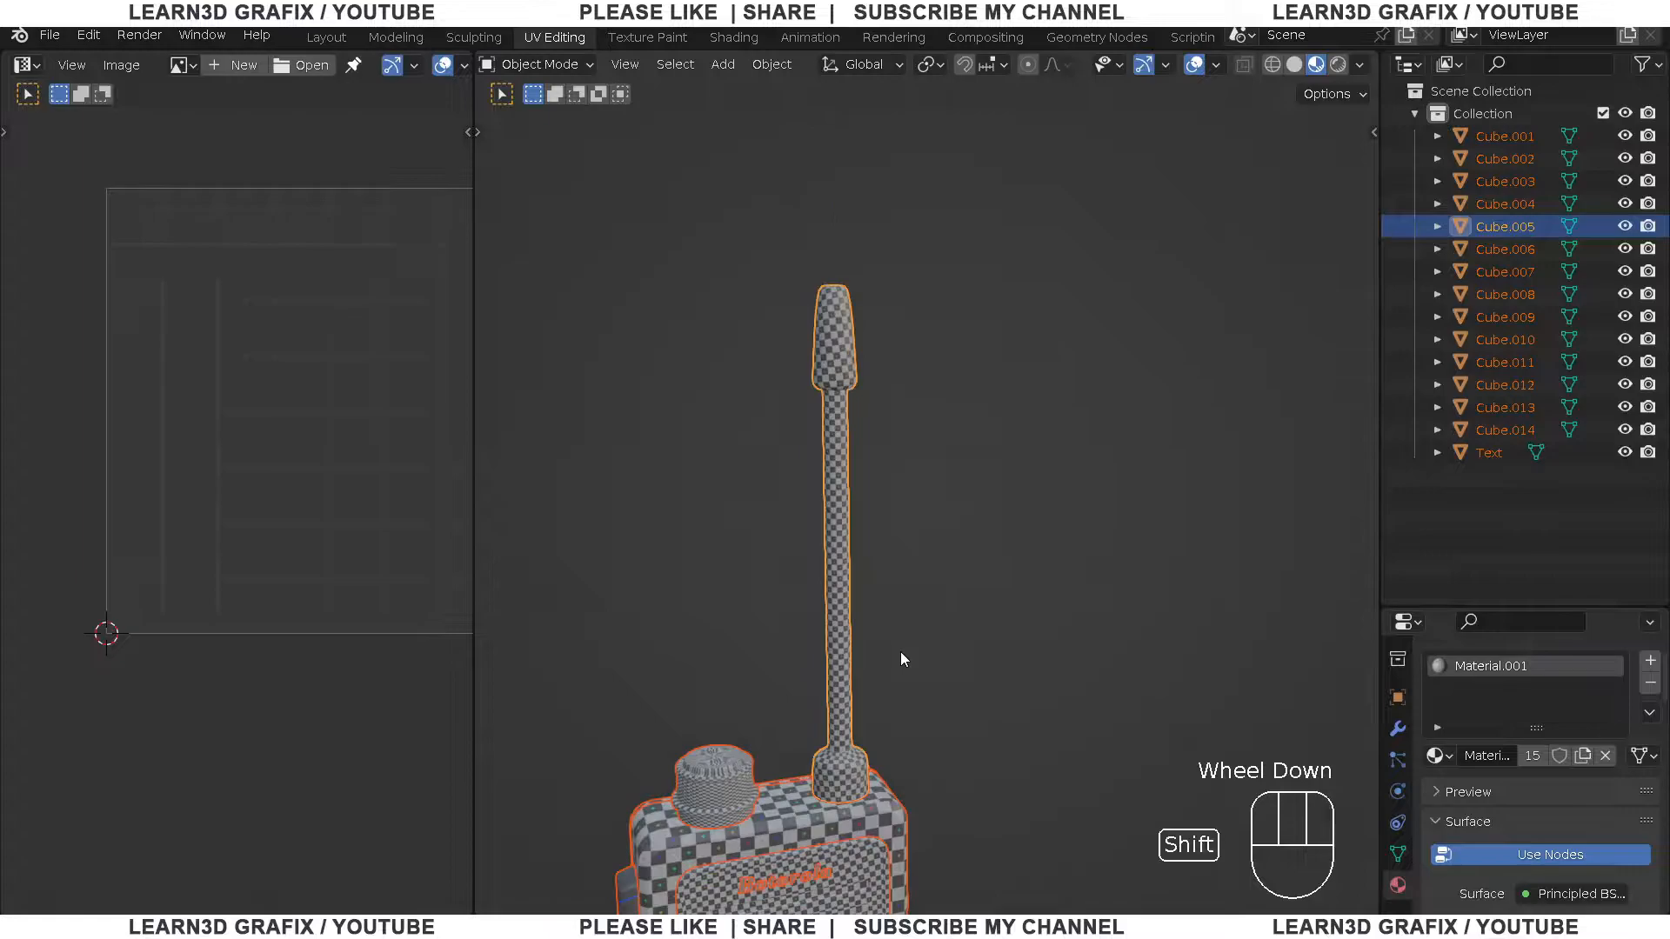
scroll(864, 508, up, 2)
shift+middle_drag(864, 507, 908, 581)
scroll(880, 446, up, 3)
click(896, 474)
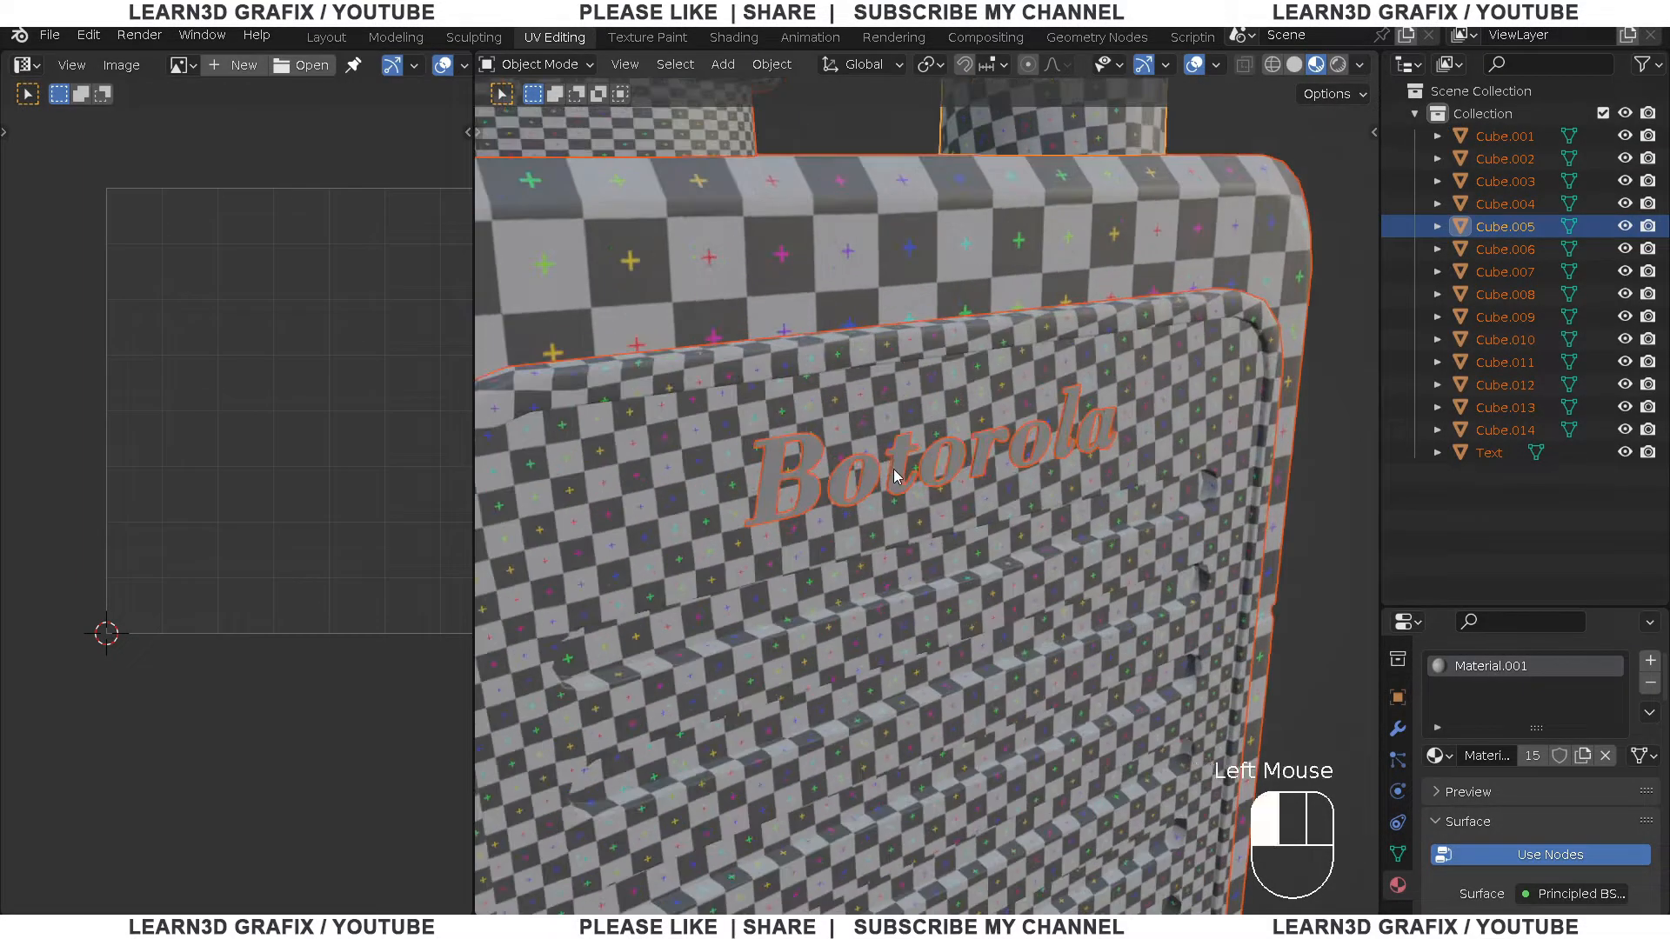
scroll(896, 474, down, 1)
key(shift+h)
Edit the logo text's mesh and try to box-select one side of the letters in a side view
scroll(896, 474, up, 1)
scroll(951, 454, up, 4)
middle_drag(1159, 420, 758, 325)
scroll(750, 376, up, 3)
key(Tab)
scroll(750, 375, up, 1)
shift+middle_drag(758, 326, 804, 190)
scroll(933, 287, down, 2)
scroll(804, 190, down, 2)
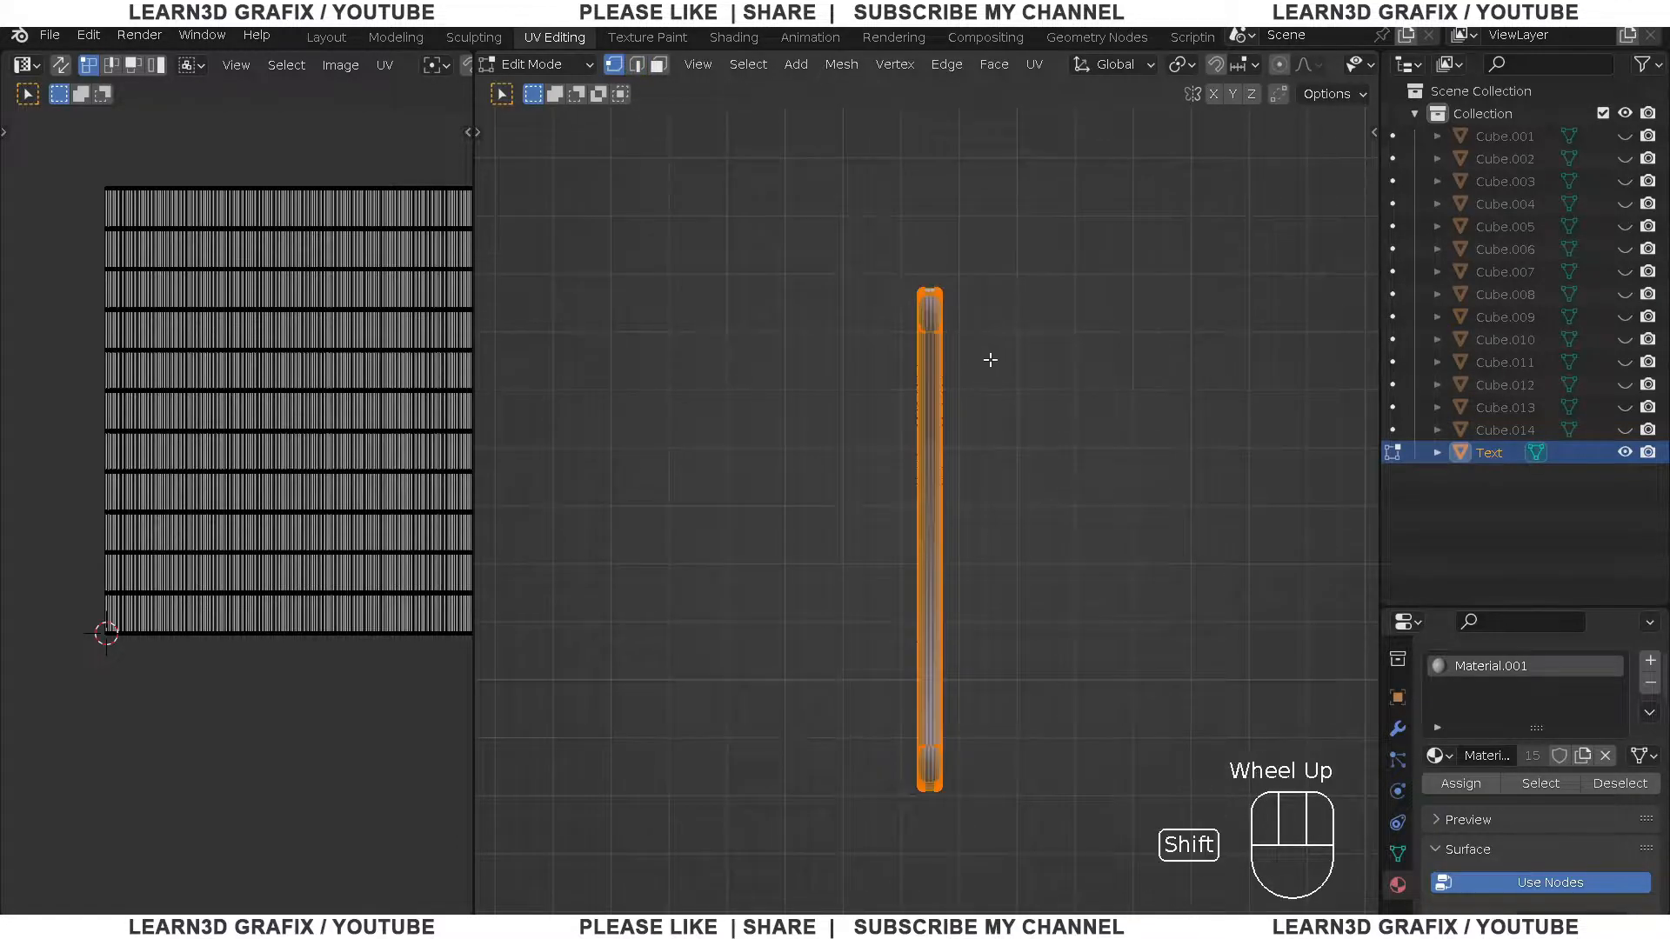
drag(797, 173, 942, 775)
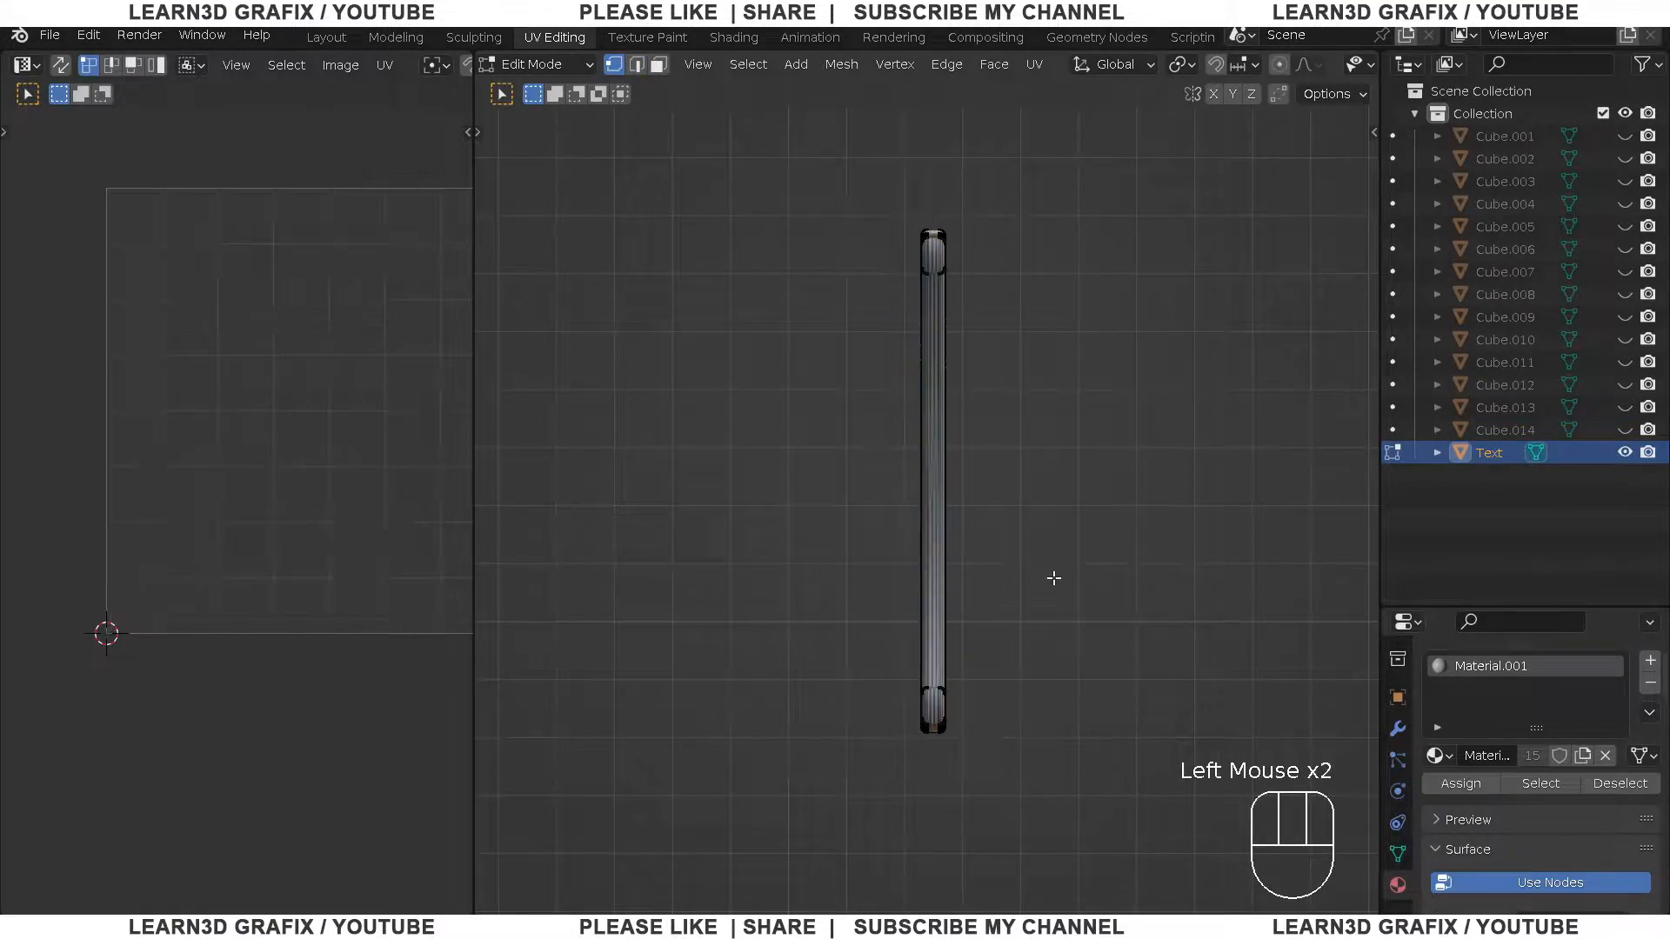
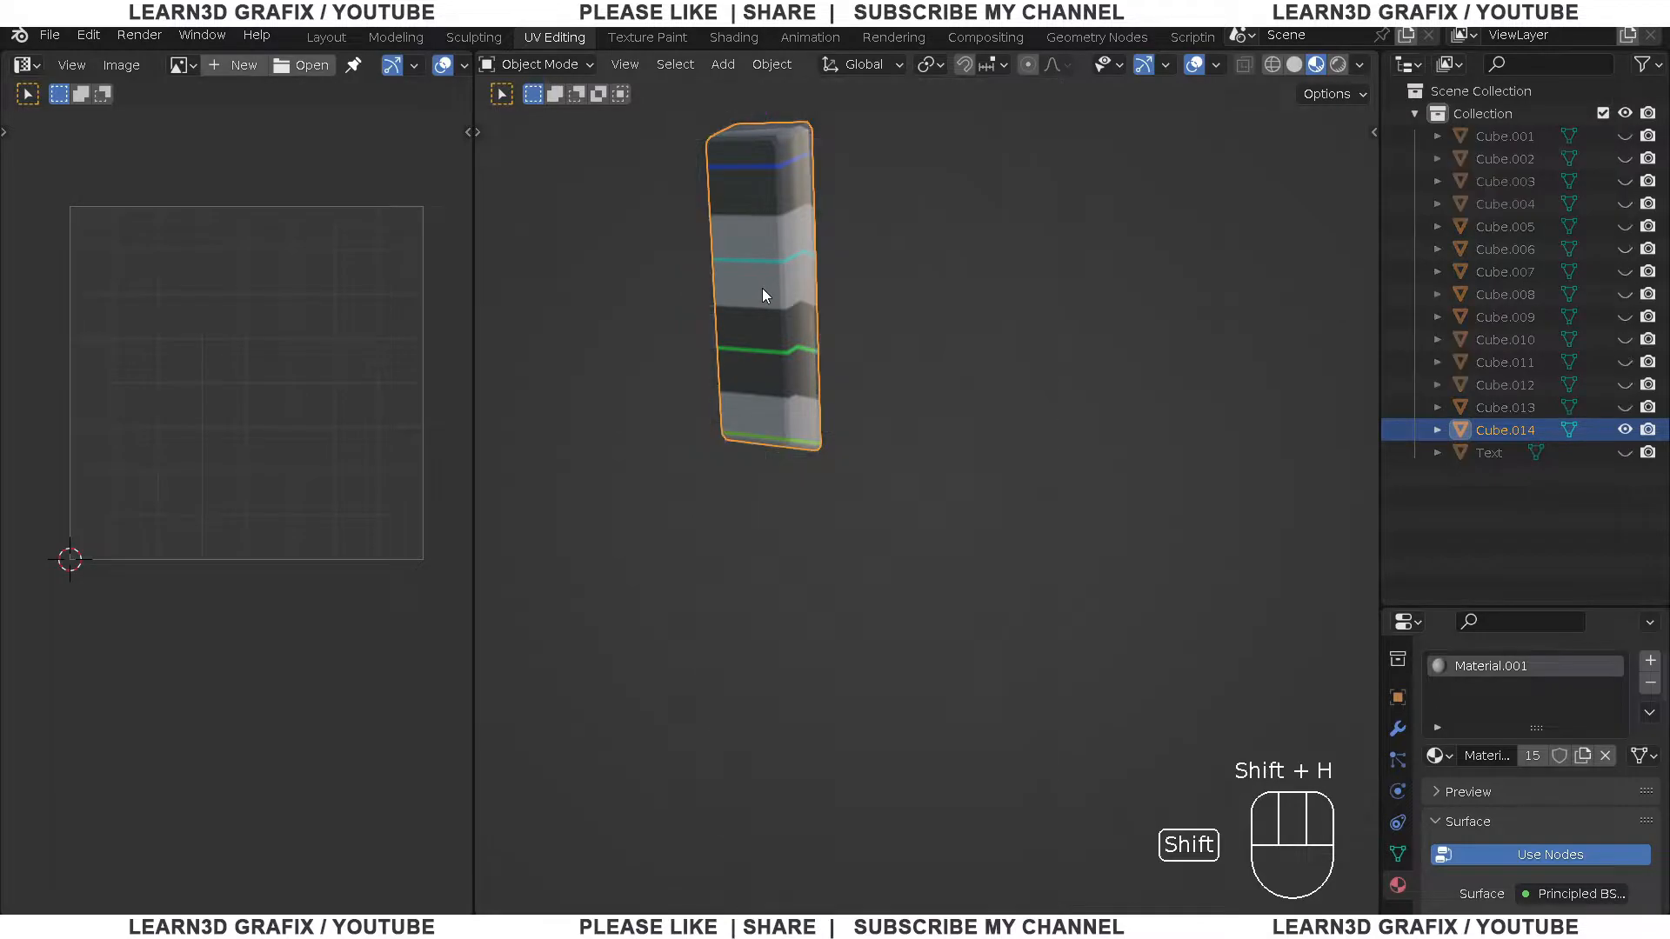
Edit the isolated tall block's mesh (Cube.014) and delete its back face
middle_drag(762, 289, 723, 250)
key(Tab)
click(883, 213)
key(x)
click(872, 428)
Mark the edges across the upper and lower ends of the block's two long side faces as seams
key(2)
scroll(769, 188, up, 2)
shift+middle_drag(772, 186, 816, 323)
scroll(816, 313, up, 3)
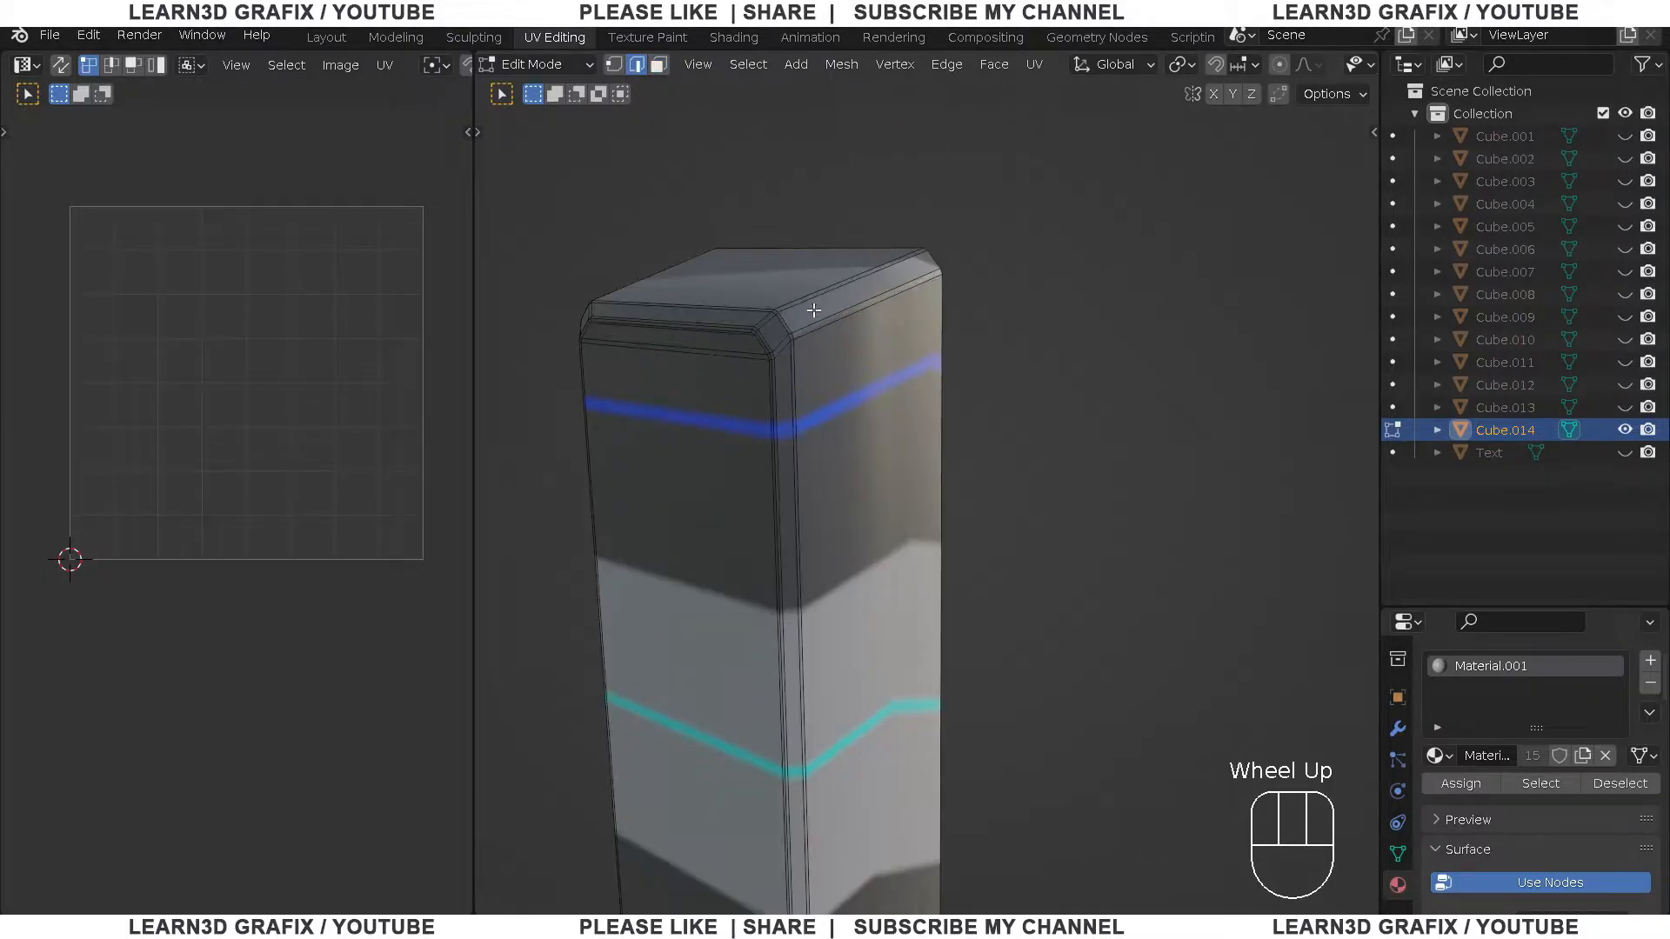
click(807, 343)
scroll(887, 467, down, 2)
shift+middle_drag(887, 466, 898, 604)
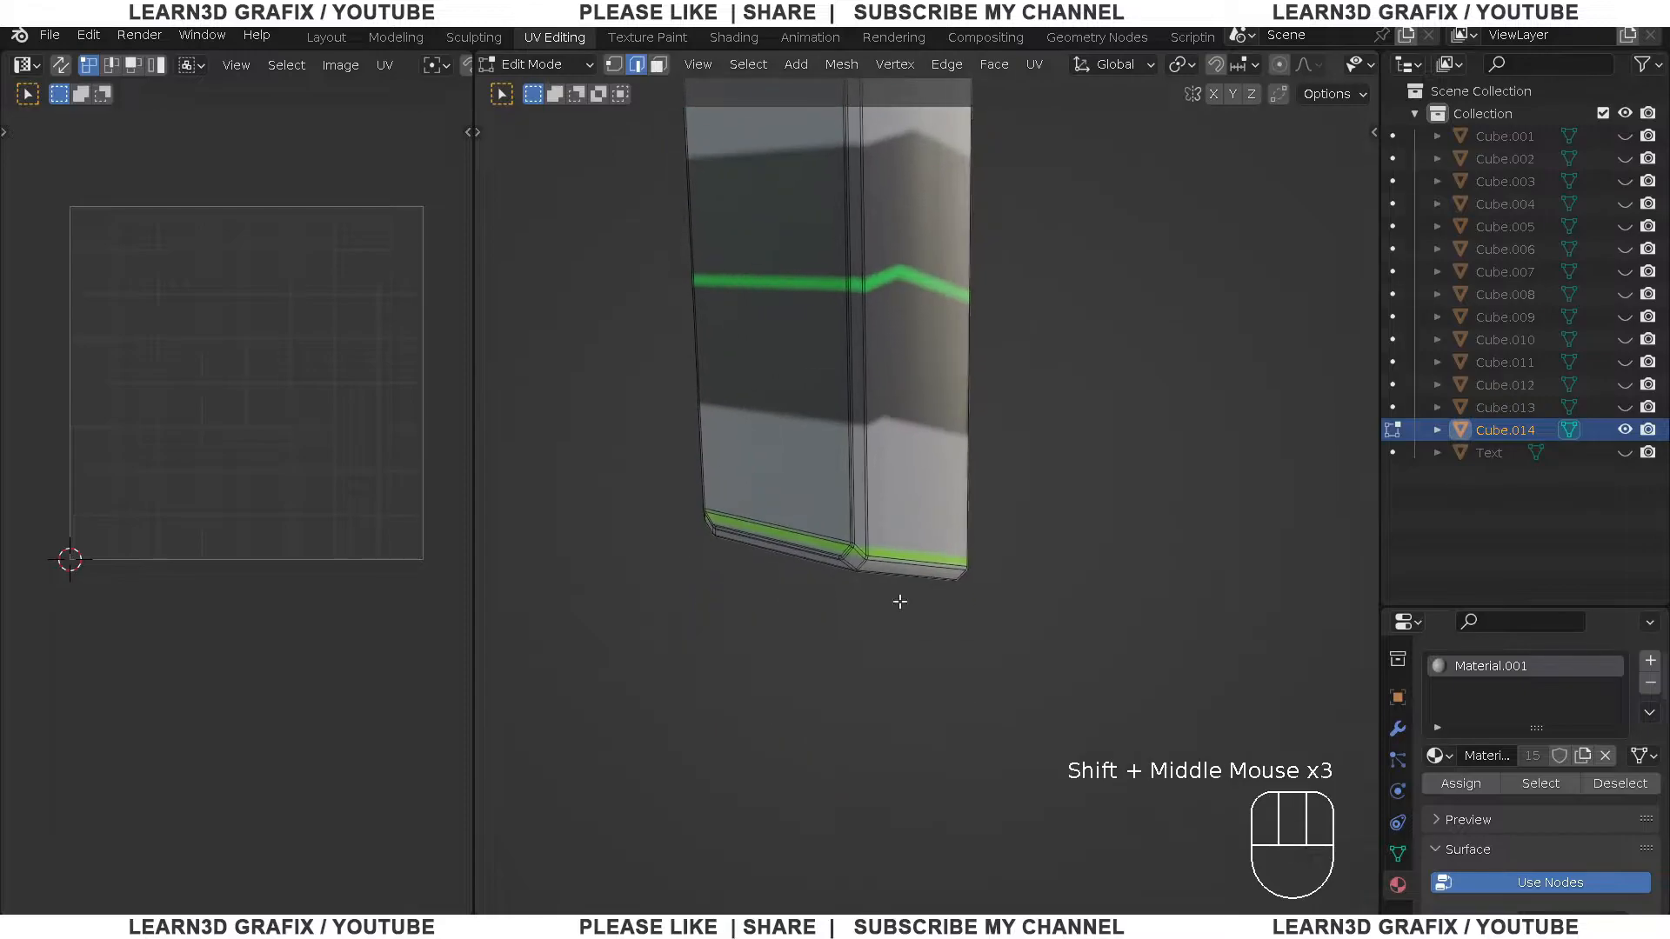
scroll(838, 592, up, 2)
scroll(839, 592, up, 1)
shift+click(872, 582)
scroll(788, 556, down, 1)
shift+middle_drag(787, 555, 992, 549)
middle_drag(639, 595, 920, 671)
scroll(745, 583, up, 1)
shift+click(739, 584)
scroll(739, 585, down, 3)
scroll(859, 464, up, 4)
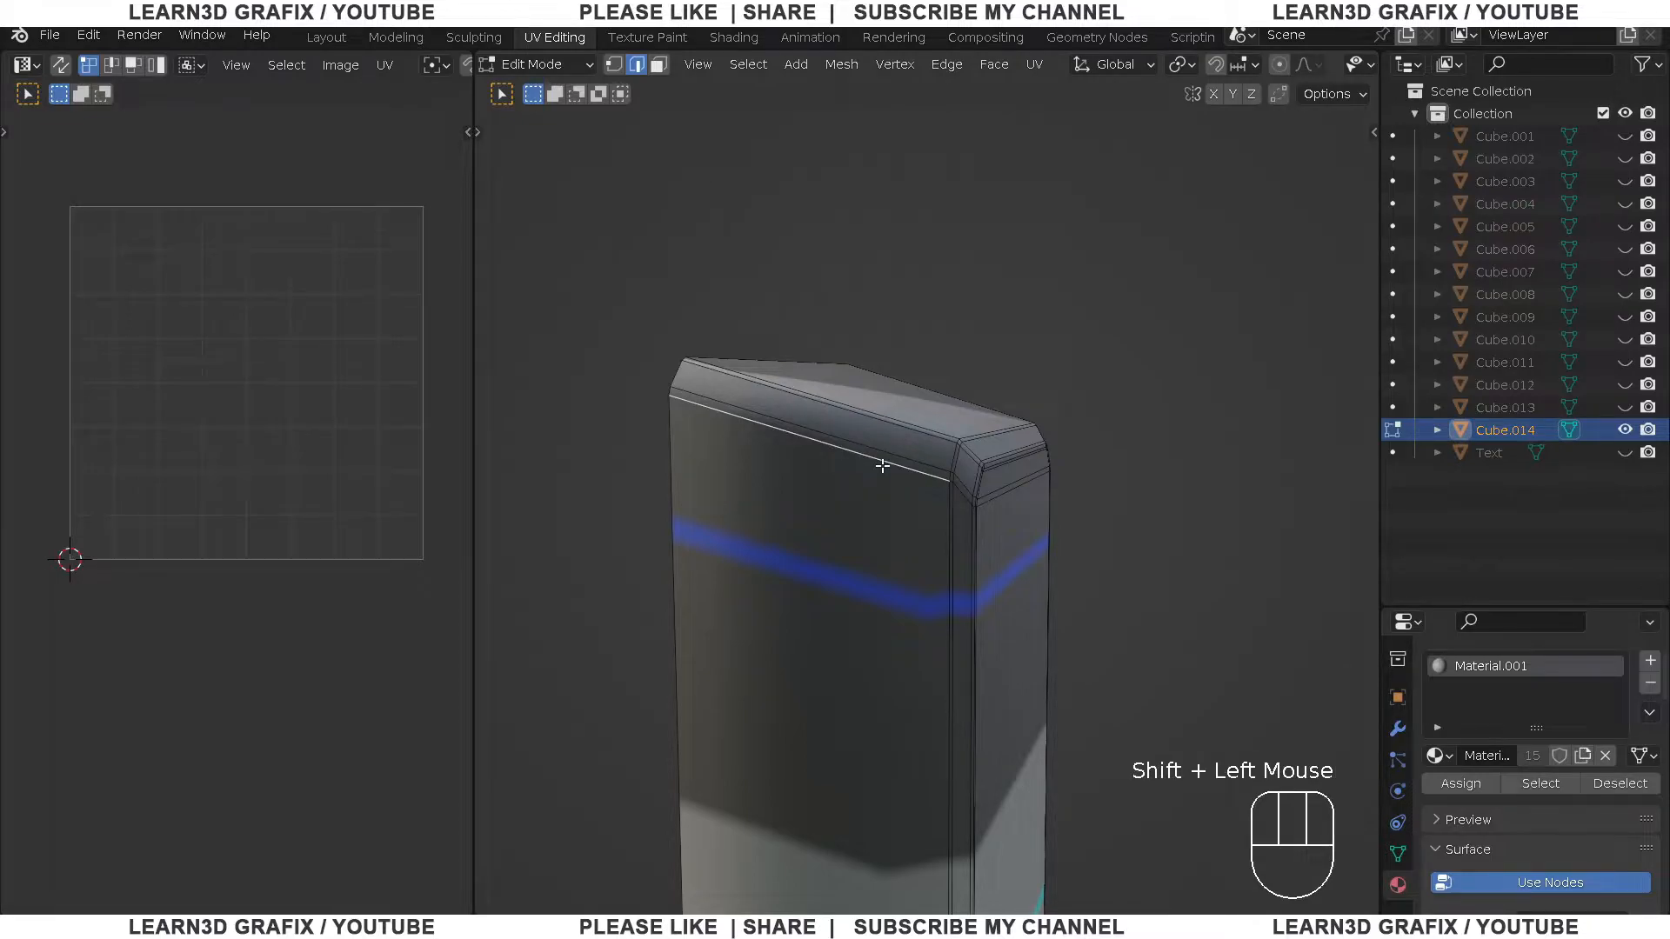
key(u)
click(842, 708)
Unwrap the entire tall block mesh and check its checker grid
scroll(842, 707, down, 2)
middle_drag(842, 707, 880, 514)
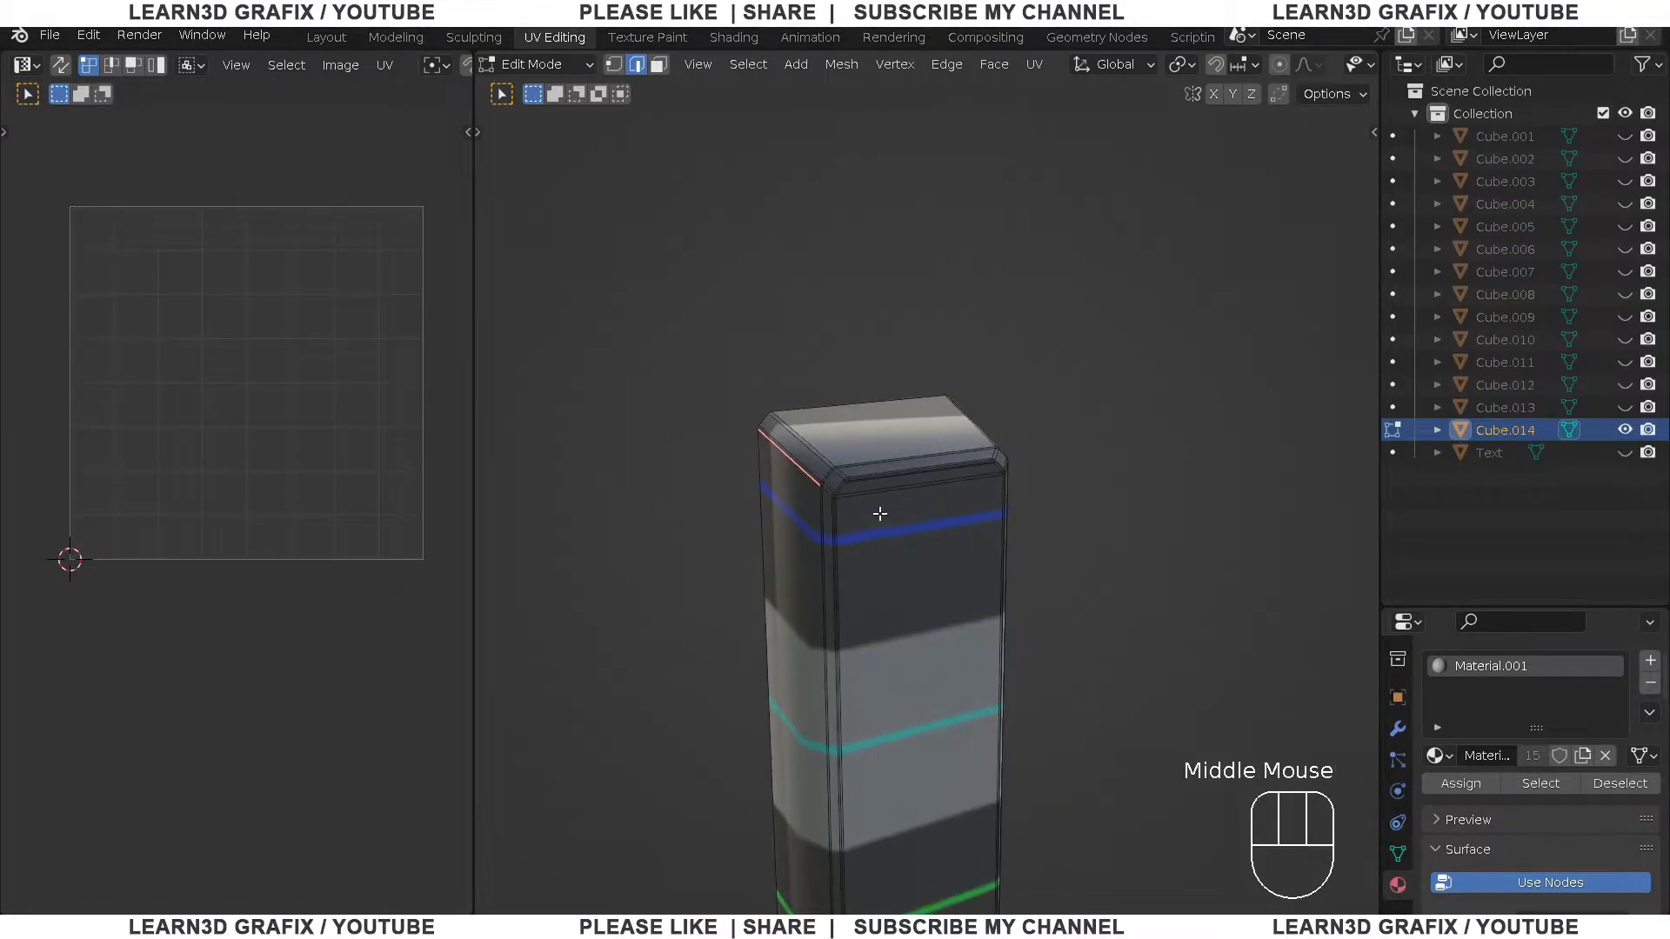
key(a)
key(u)
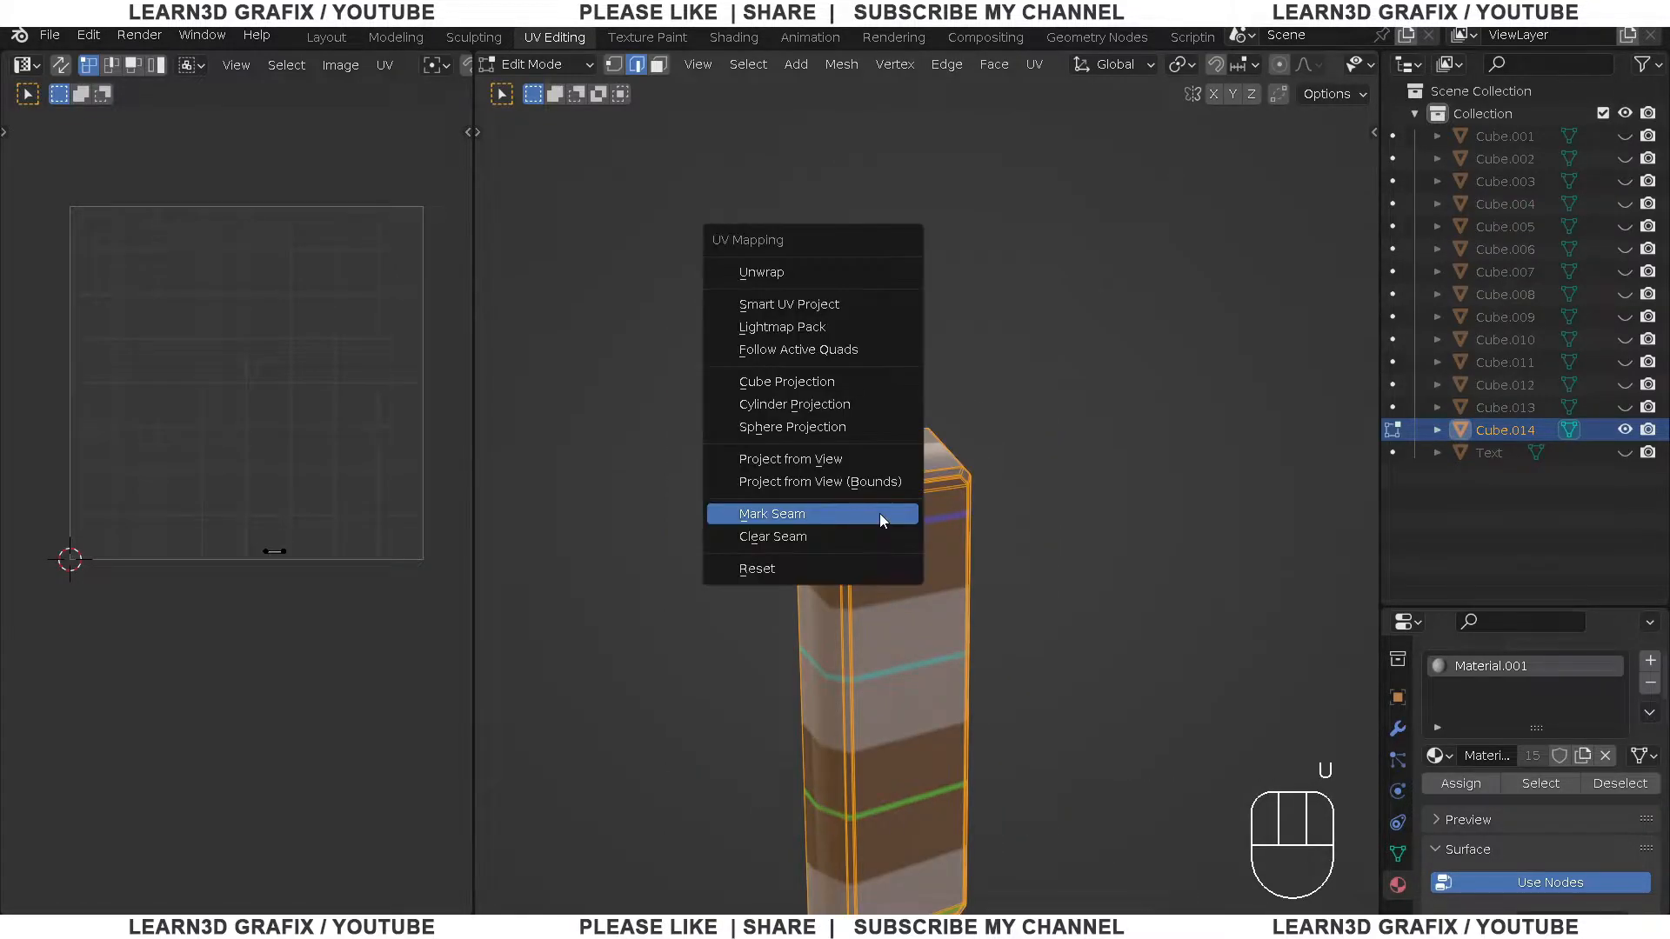
click(848, 274)
shift+scroll(1000, 512, up, 2)
middle_drag(1032, 589, 1036, 410)
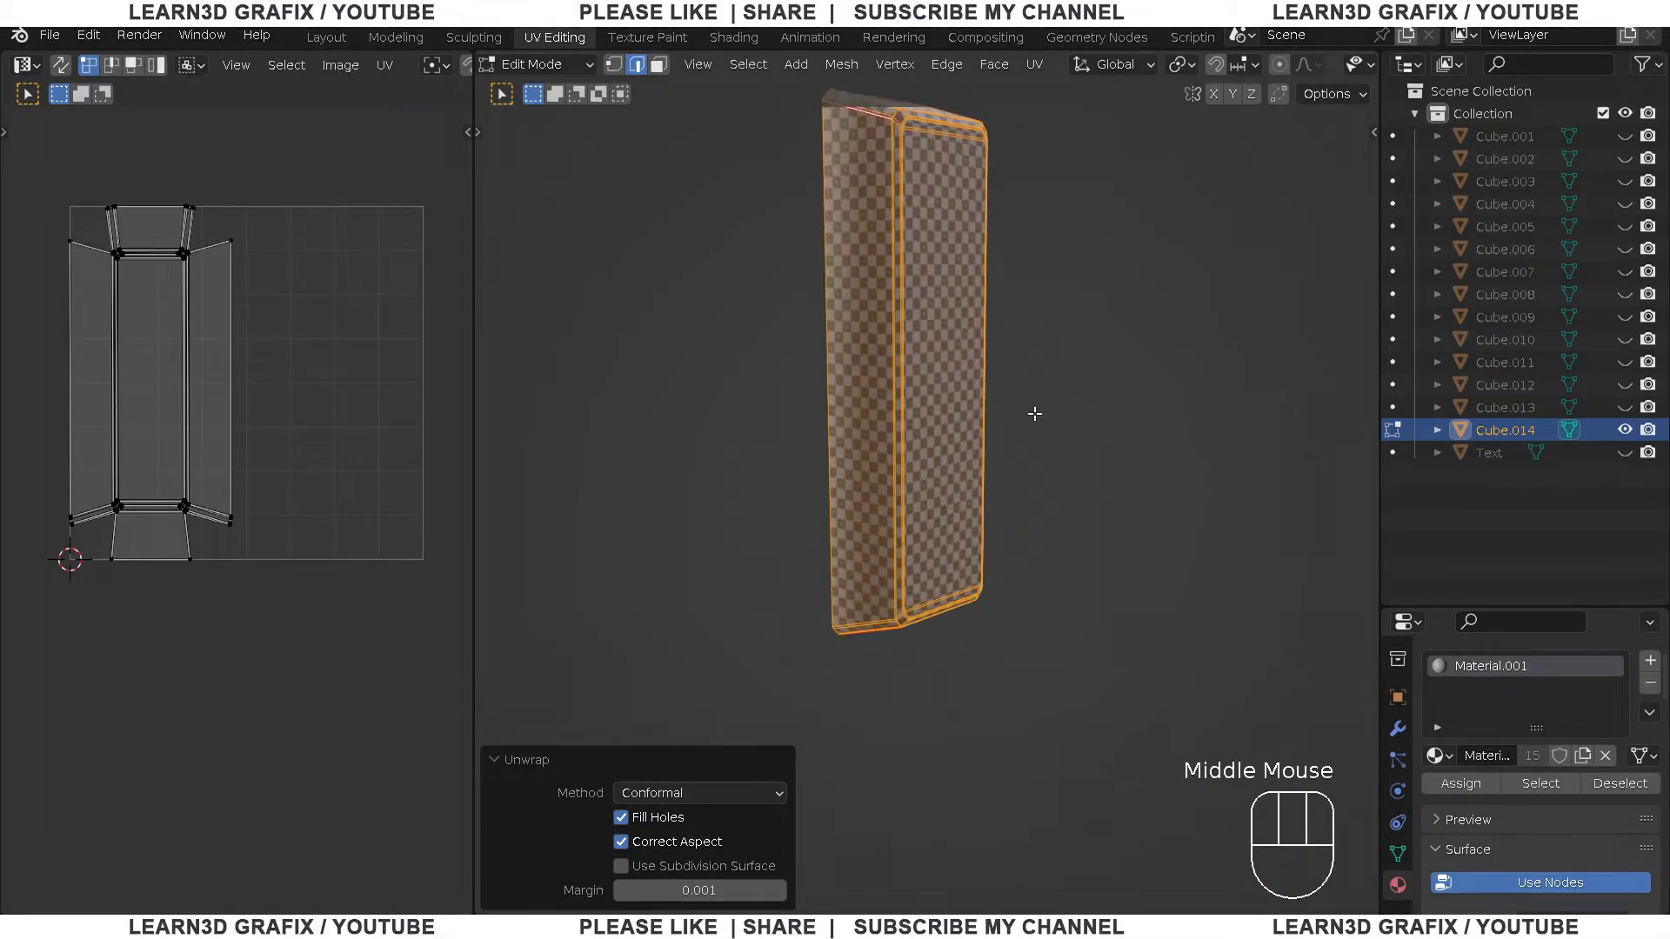
Return to Object Mode, unhide all parts and isolate the rounded panel with the rectangular recess (Cube.006)
key(Tab)
key(alt+h)
scroll(926, 394, down, 2)
mouse_move(924, 399)
middle_down()
mouse_move(954, 403)
mouse_move(947, 492)
mouse_move(929, 400)
middle_up()
shift+scroll(927, 670, up, 2)
middle_drag(927, 670, 1026, 513)
click(899, 470)
key(shift+h)
Edit the rounded panel's mesh and mark the short edges across its rim at the corners as seams
key(Tab)
scroll(988, 305, up, 2)
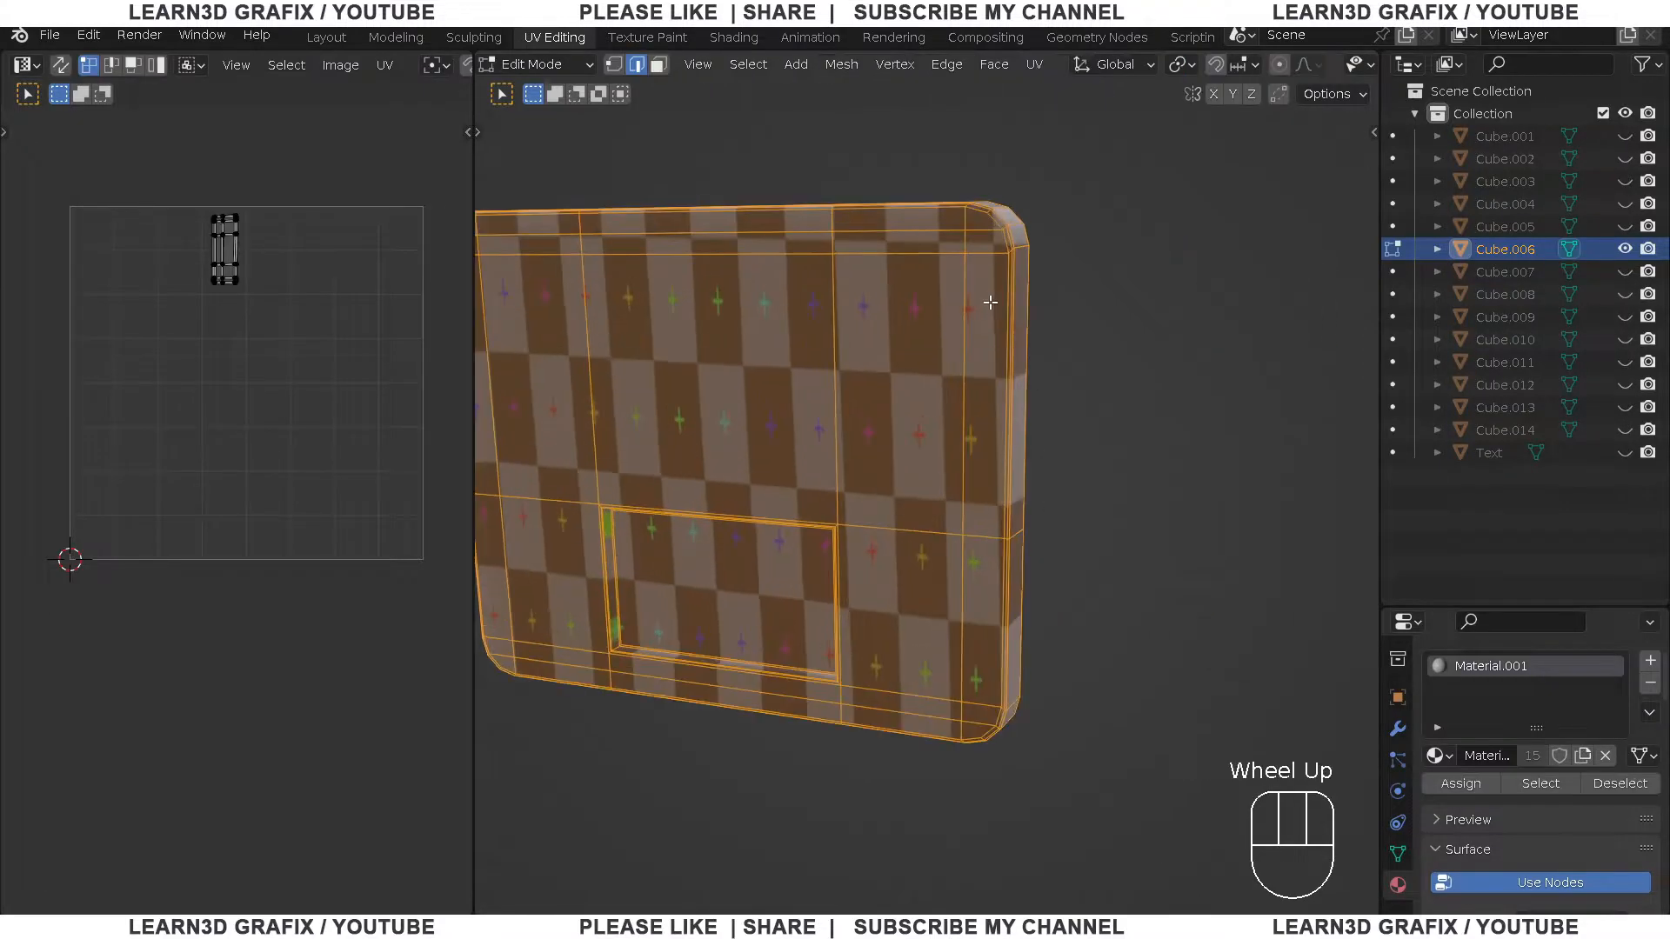
middle_drag(988, 305, 888, 322)
scroll(966, 261, up, 2)
shift+middle_drag(983, 234, 1229, 556)
scroll(988, 352, up, 1)
click(1051, 356)
scroll(1045, 384, down, 5)
scroll(792, 526, up, 5)
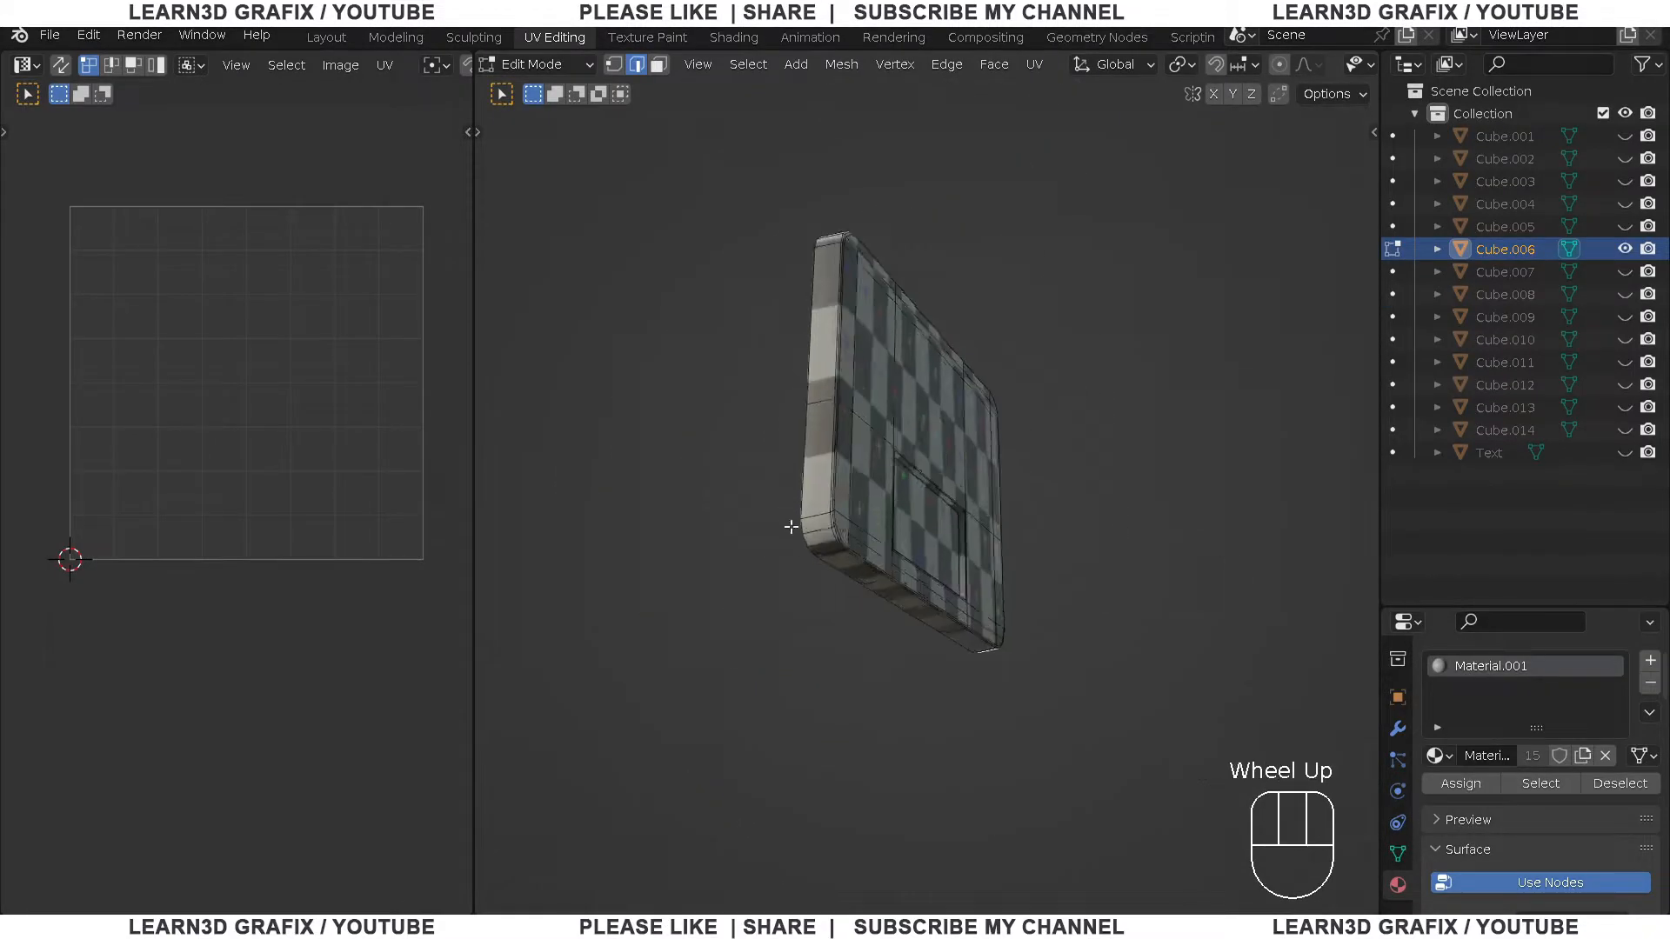
middle_drag(793, 526, 904, 492)
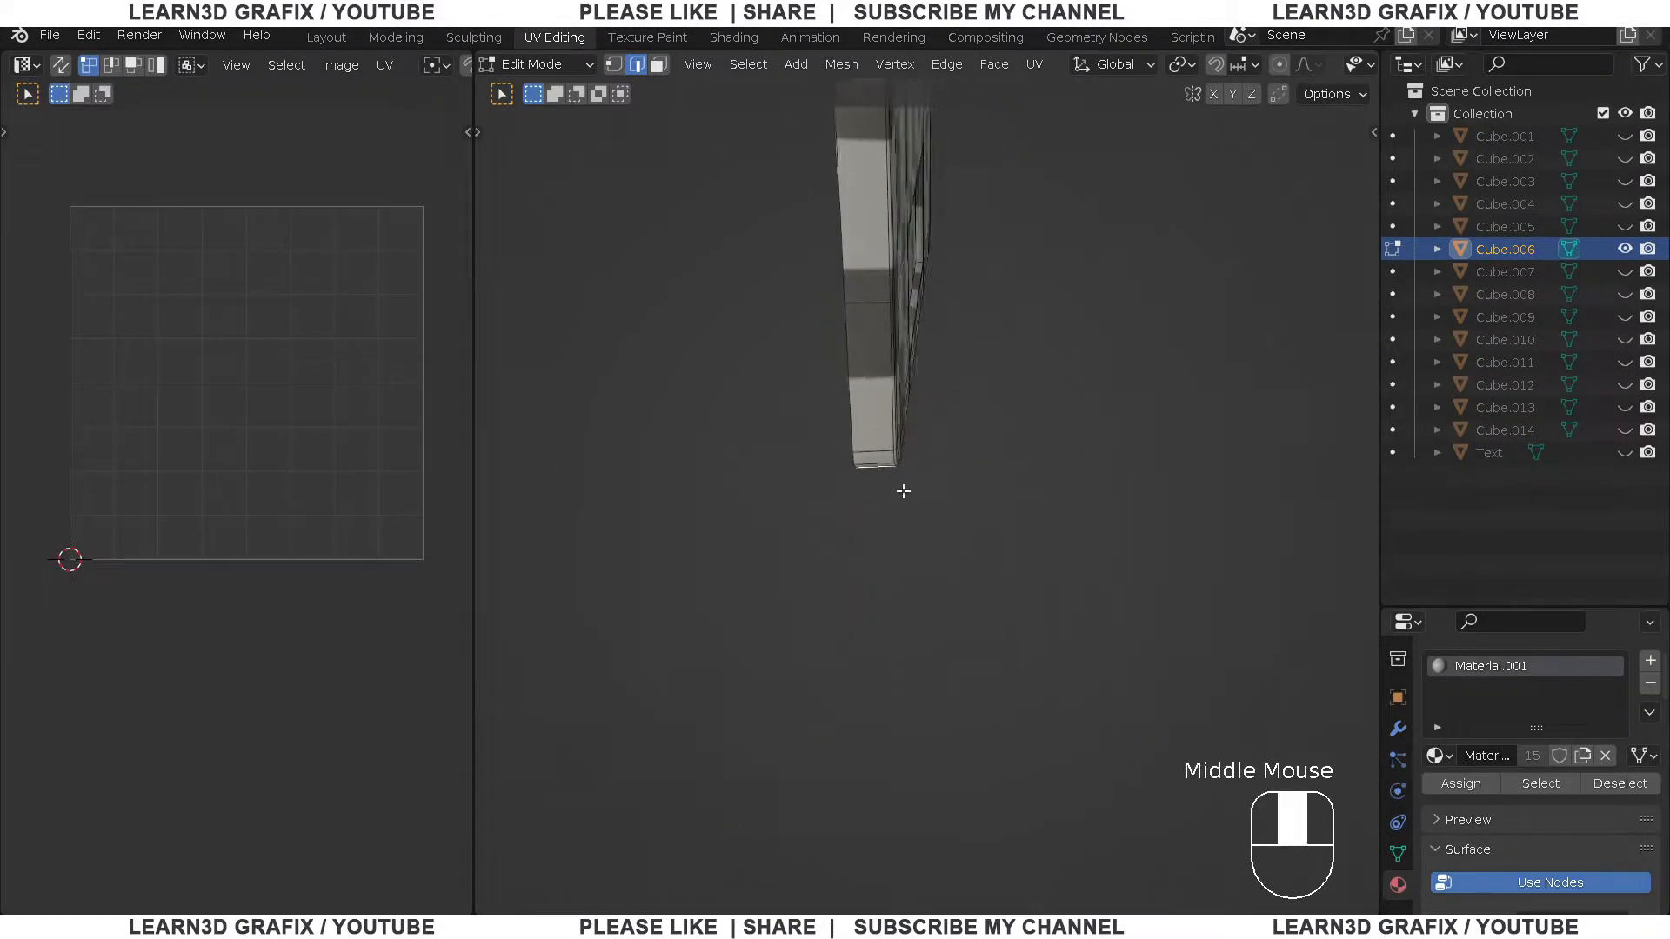
scroll(888, 287, up, 2)
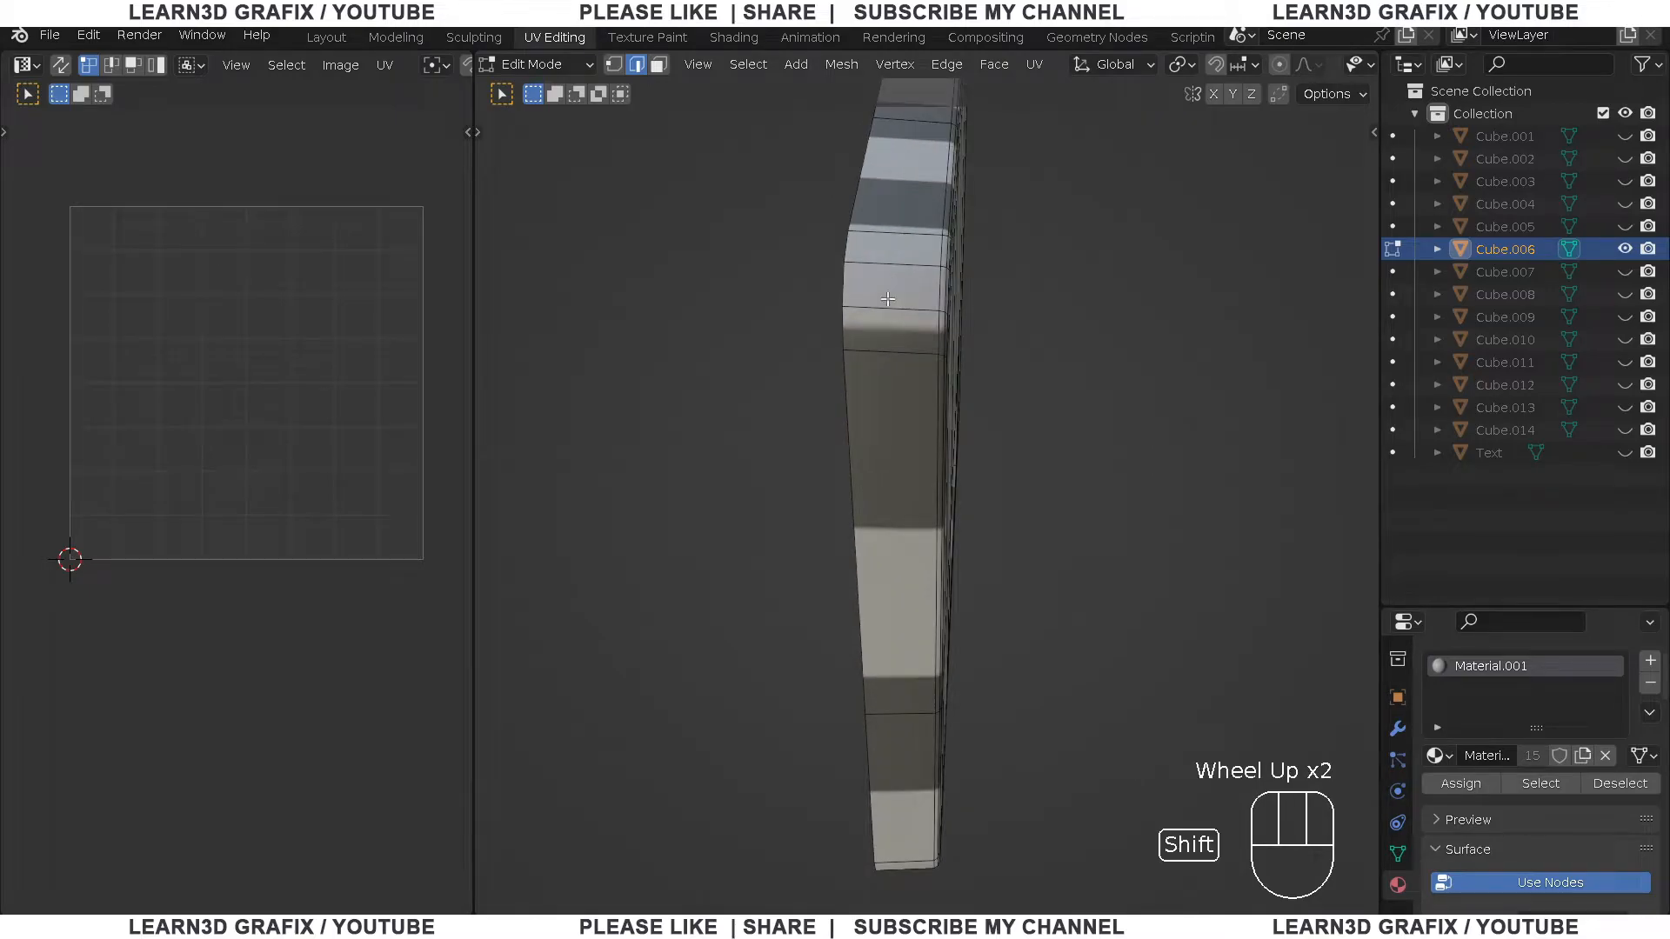
middle_drag(1068, 442, 931, 421)
key(u)
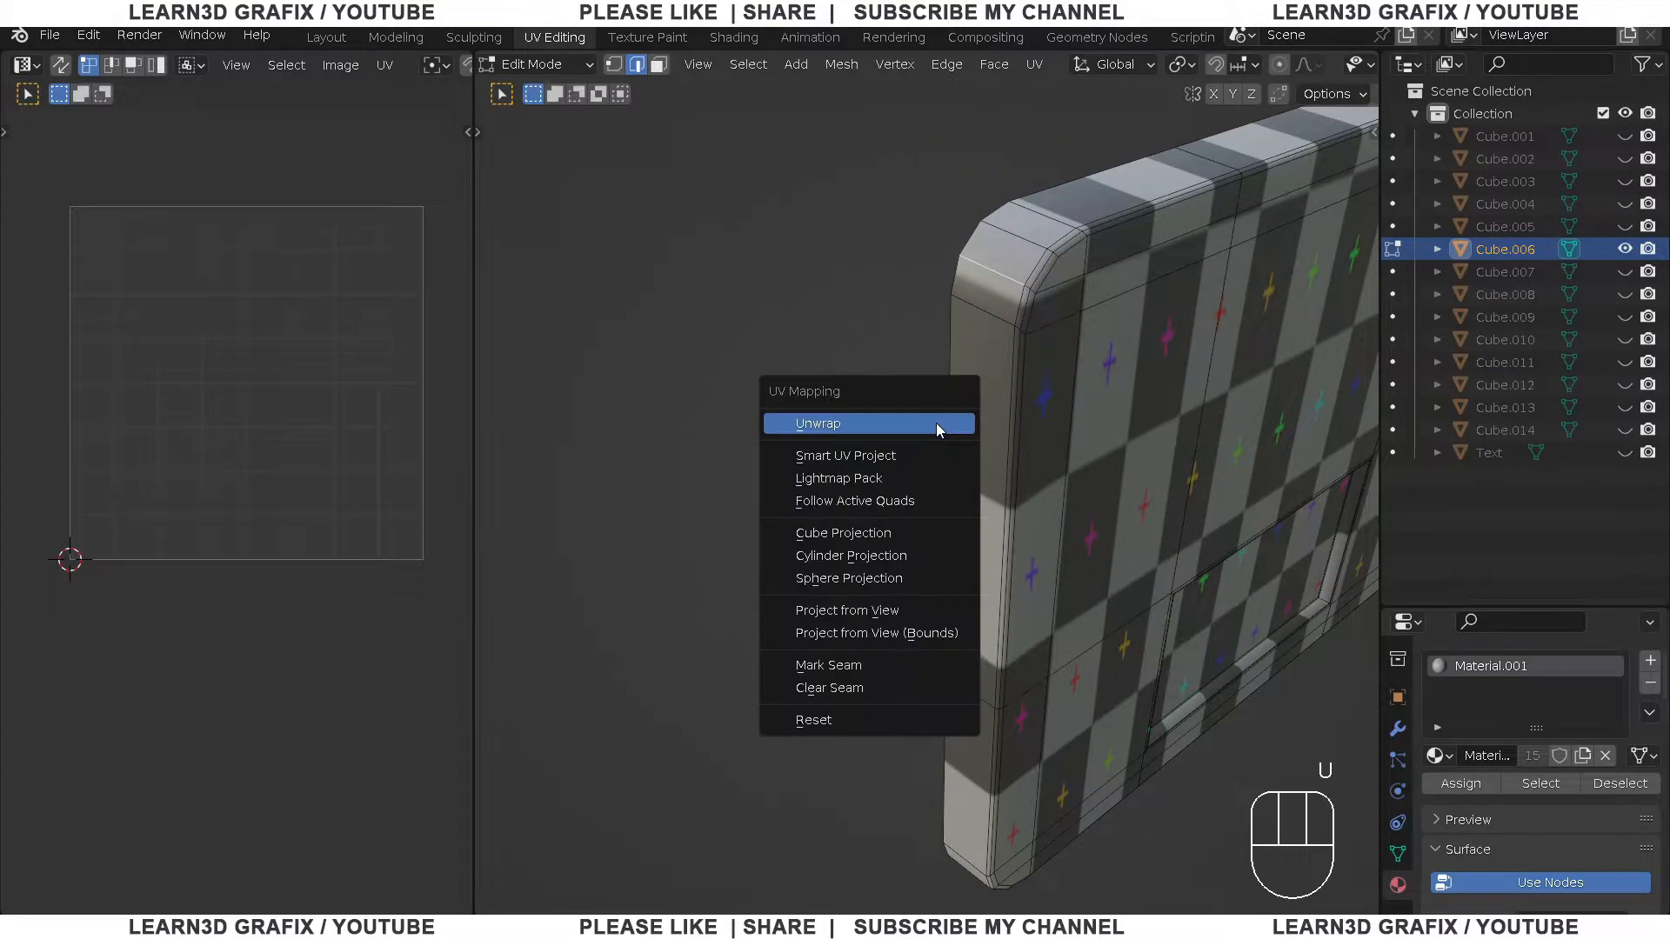
click(888, 670)
Unwrap the entire rounded panel and check the checker grid on its front and rim
key(a)
key(u)
click(1012, 275)
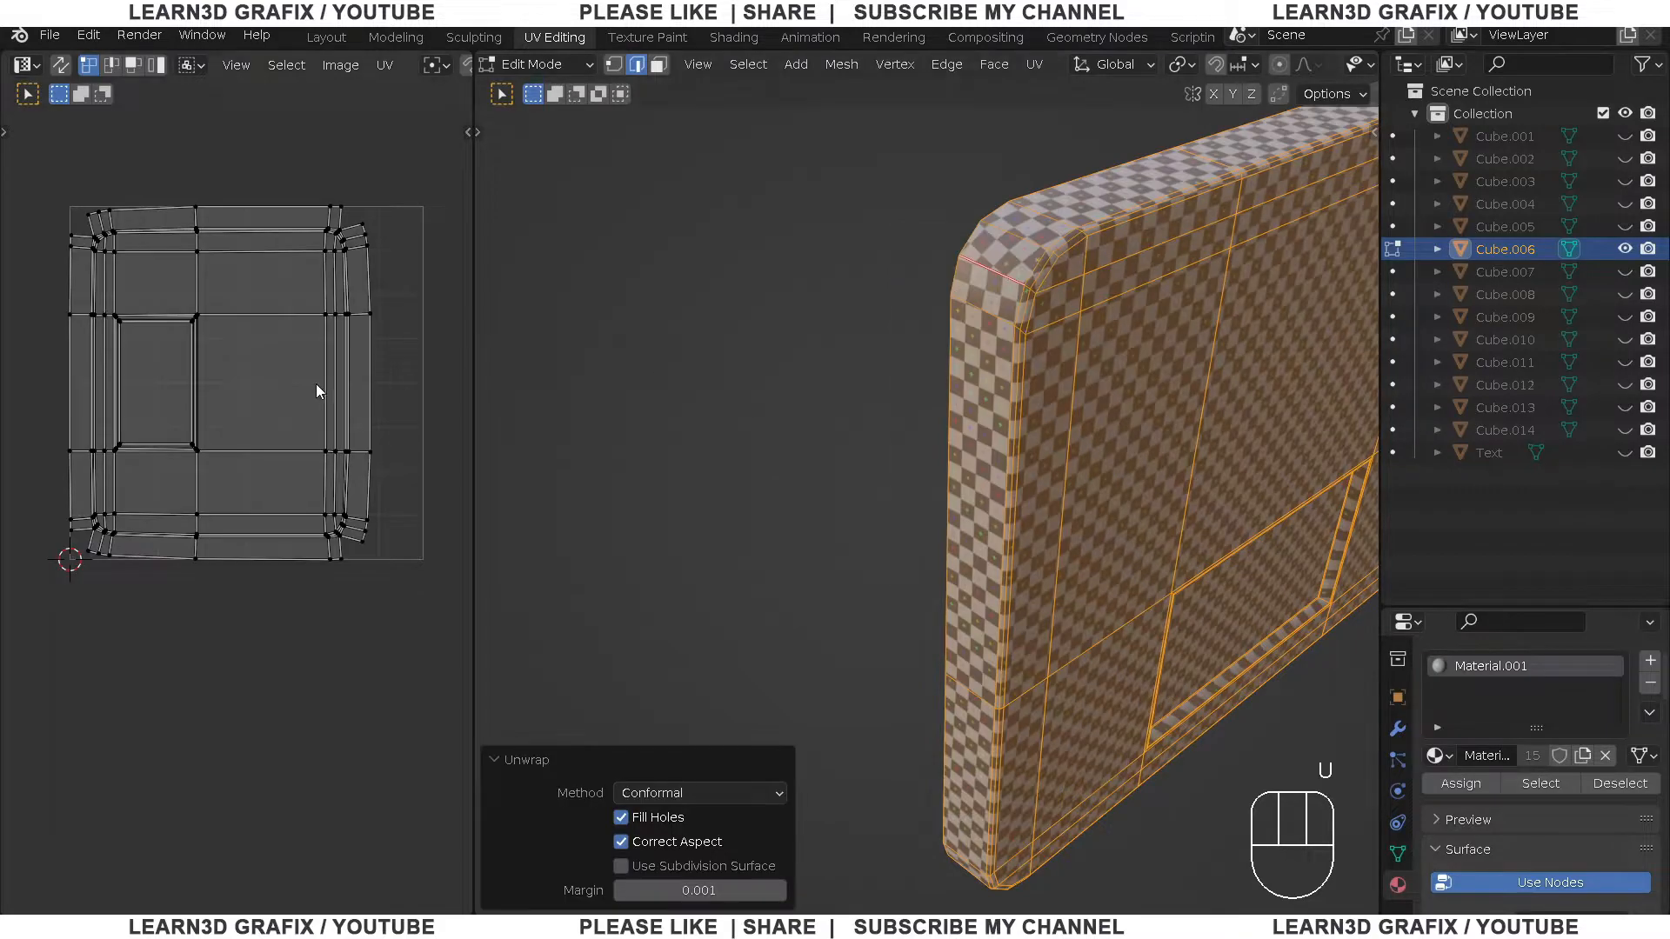
middle_drag(1142, 542, 1070, 532)
shift+middle_drag(1070, 532, 719, 462)
scroll(783, 474, down, 3)
middle_drag(992, 487, 824, 500)
click(1242, 485)
scroll(1166, 343, up, 3)
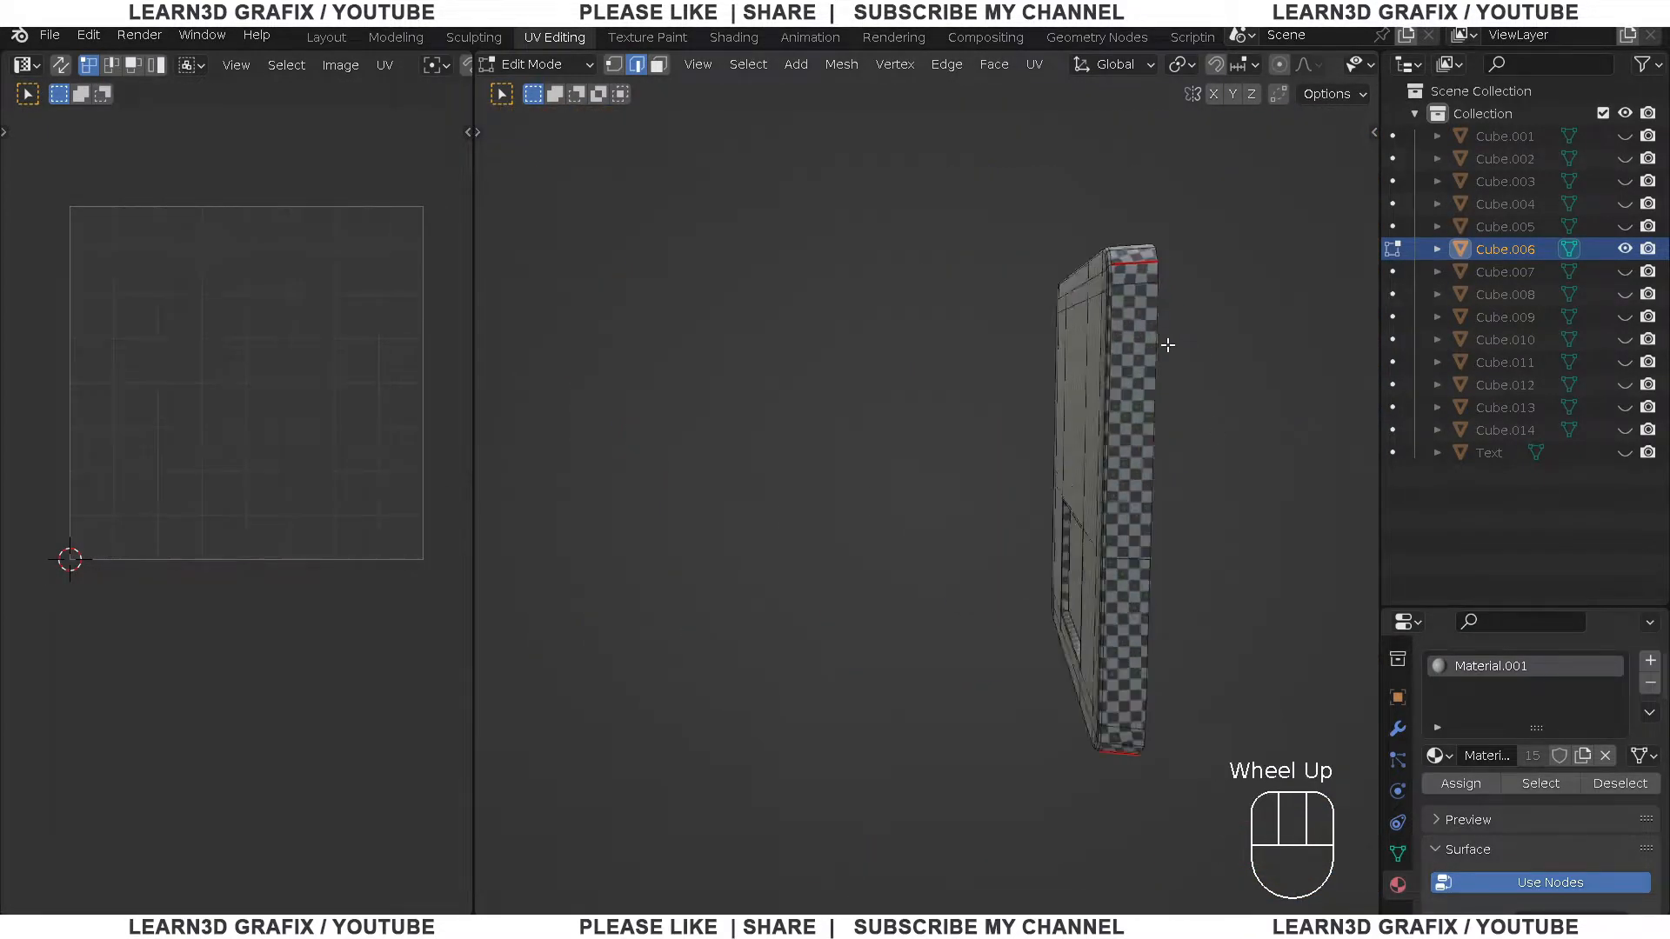
middle_drag(1043, 361, 984, 435)
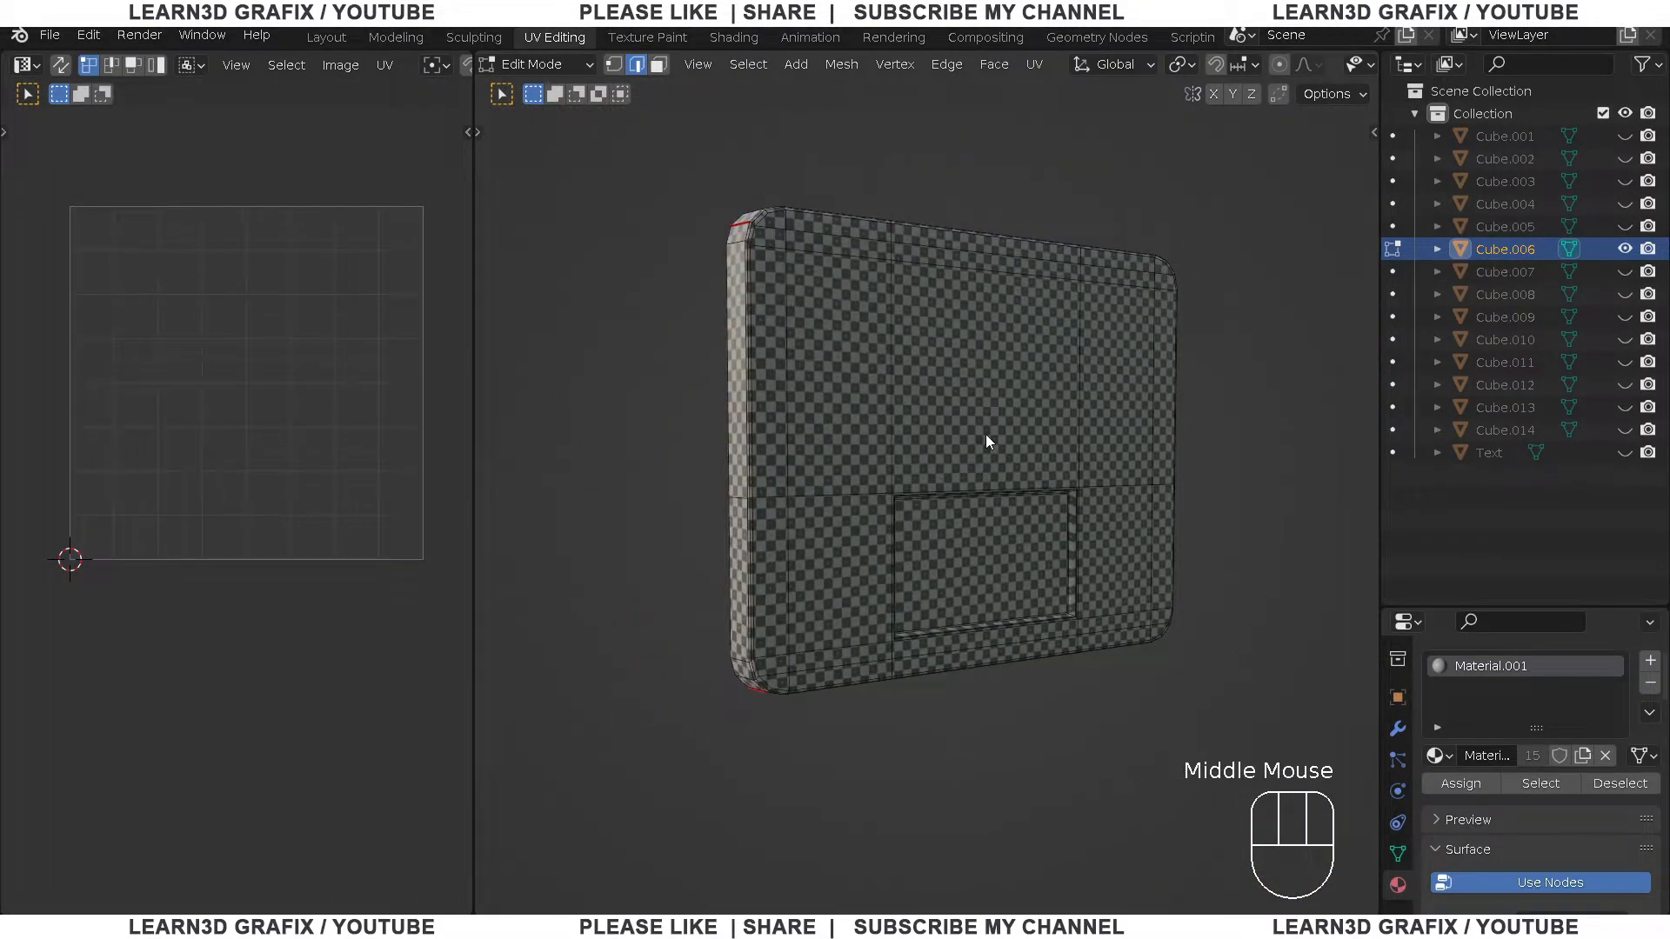
Return to Object Mode, unhide all parts and isolate the ribbed knob beside the antenna
key(Tab)
key(alt+h)
scroll(1125, 477, down, 3)
shift+middle_drag(1125, 477, 1027, 444)
scroll(1068, 307, up, 2)
scroll(1016, 342, down, 1)
middle_drag(1068, 306, 961, 338)
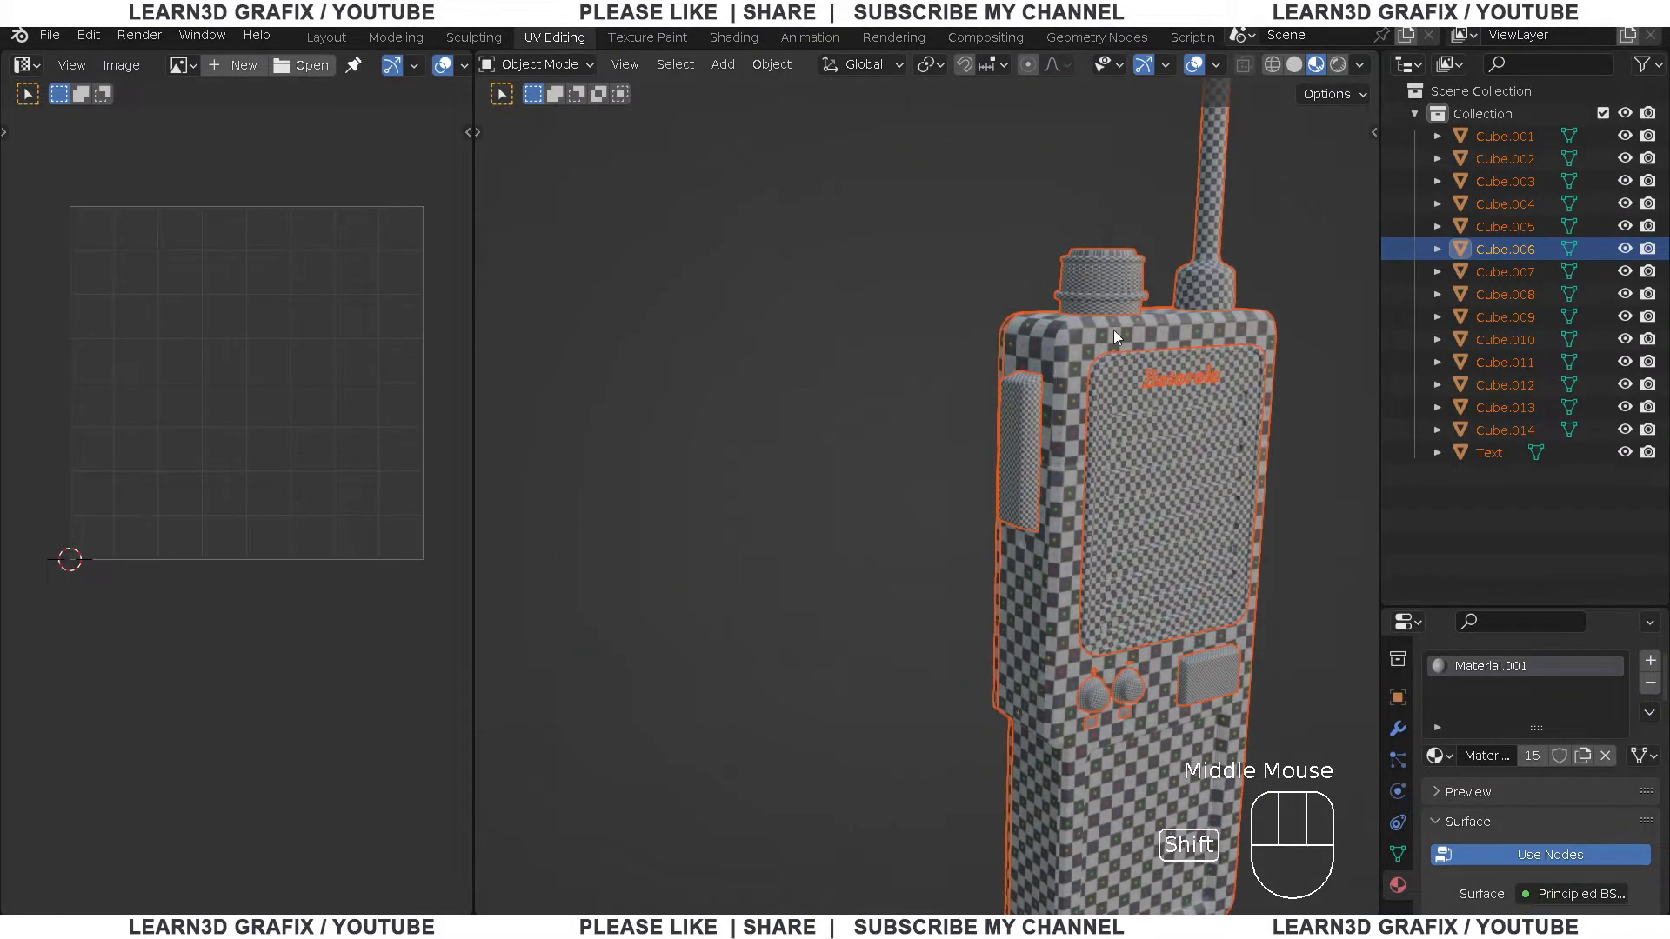
shift+middle_drag(1113, 331, 970, 444)
scroll(971, 395, up, 2)
click(971, 395)
scroll(969, 400, up, 1)
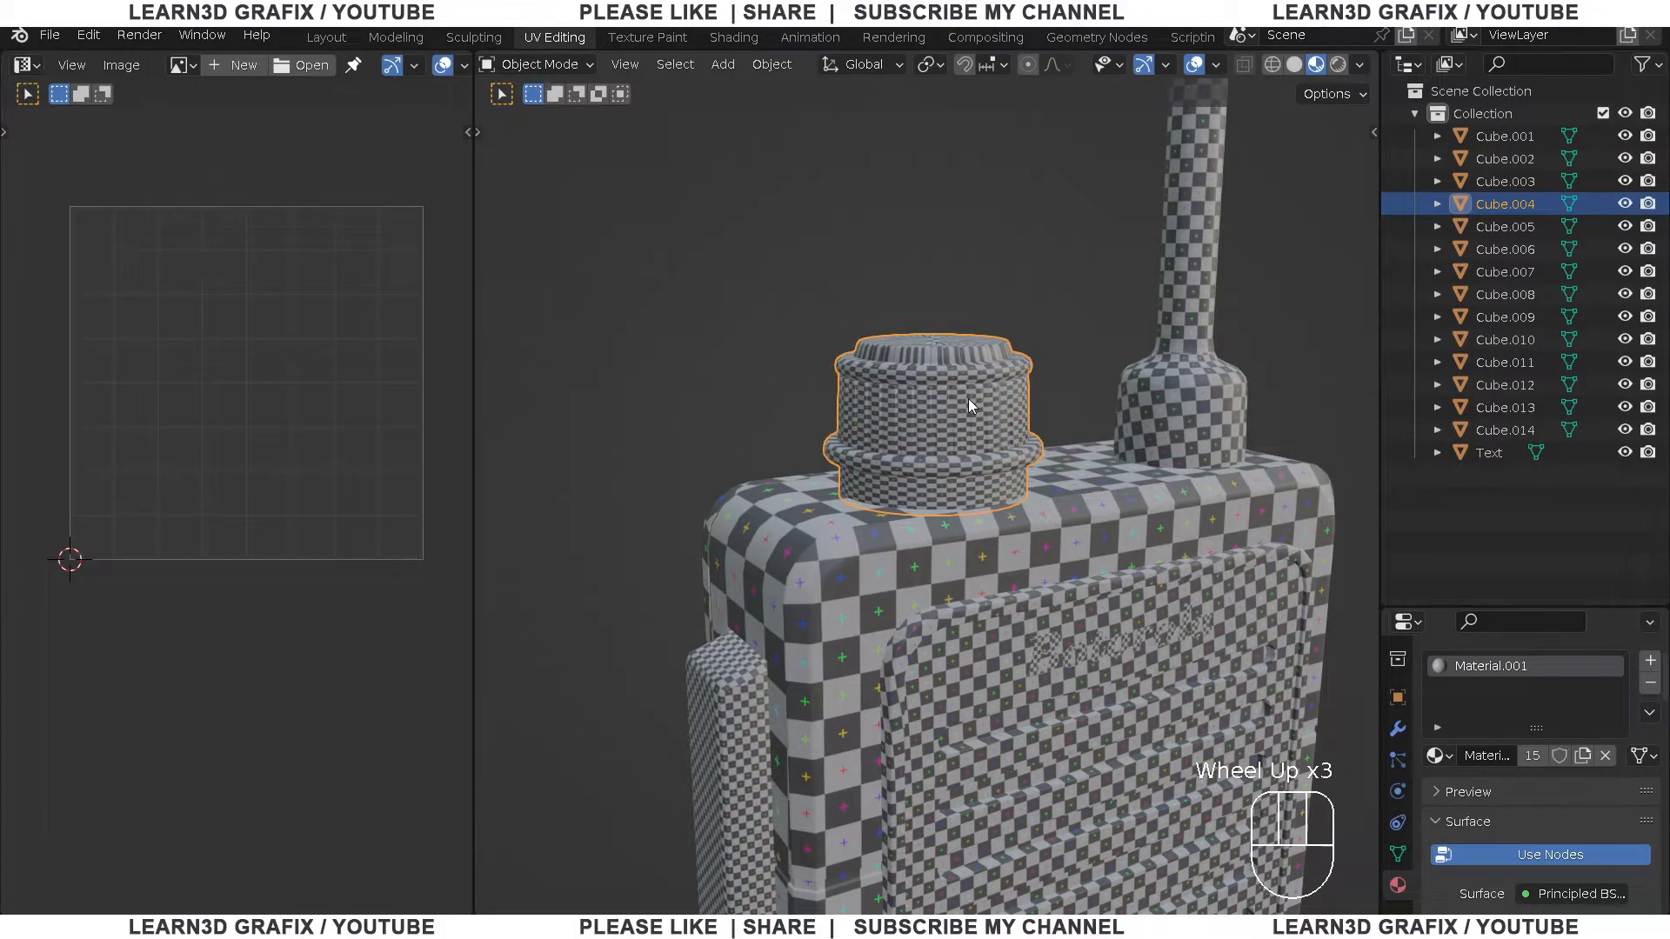
scroll(968, 398, down, 2)
shift+middle_drag(1047, 522, 957, 417)
scroll(884, 308, up, 4)
key(shift+h)
Edit the knob's mesh and select a vertical edge path over the upper ring into a groove between the ribs
key(Tab)
scroll(1051, 386, up, 3)
scroll(1051, 385, up, 1)
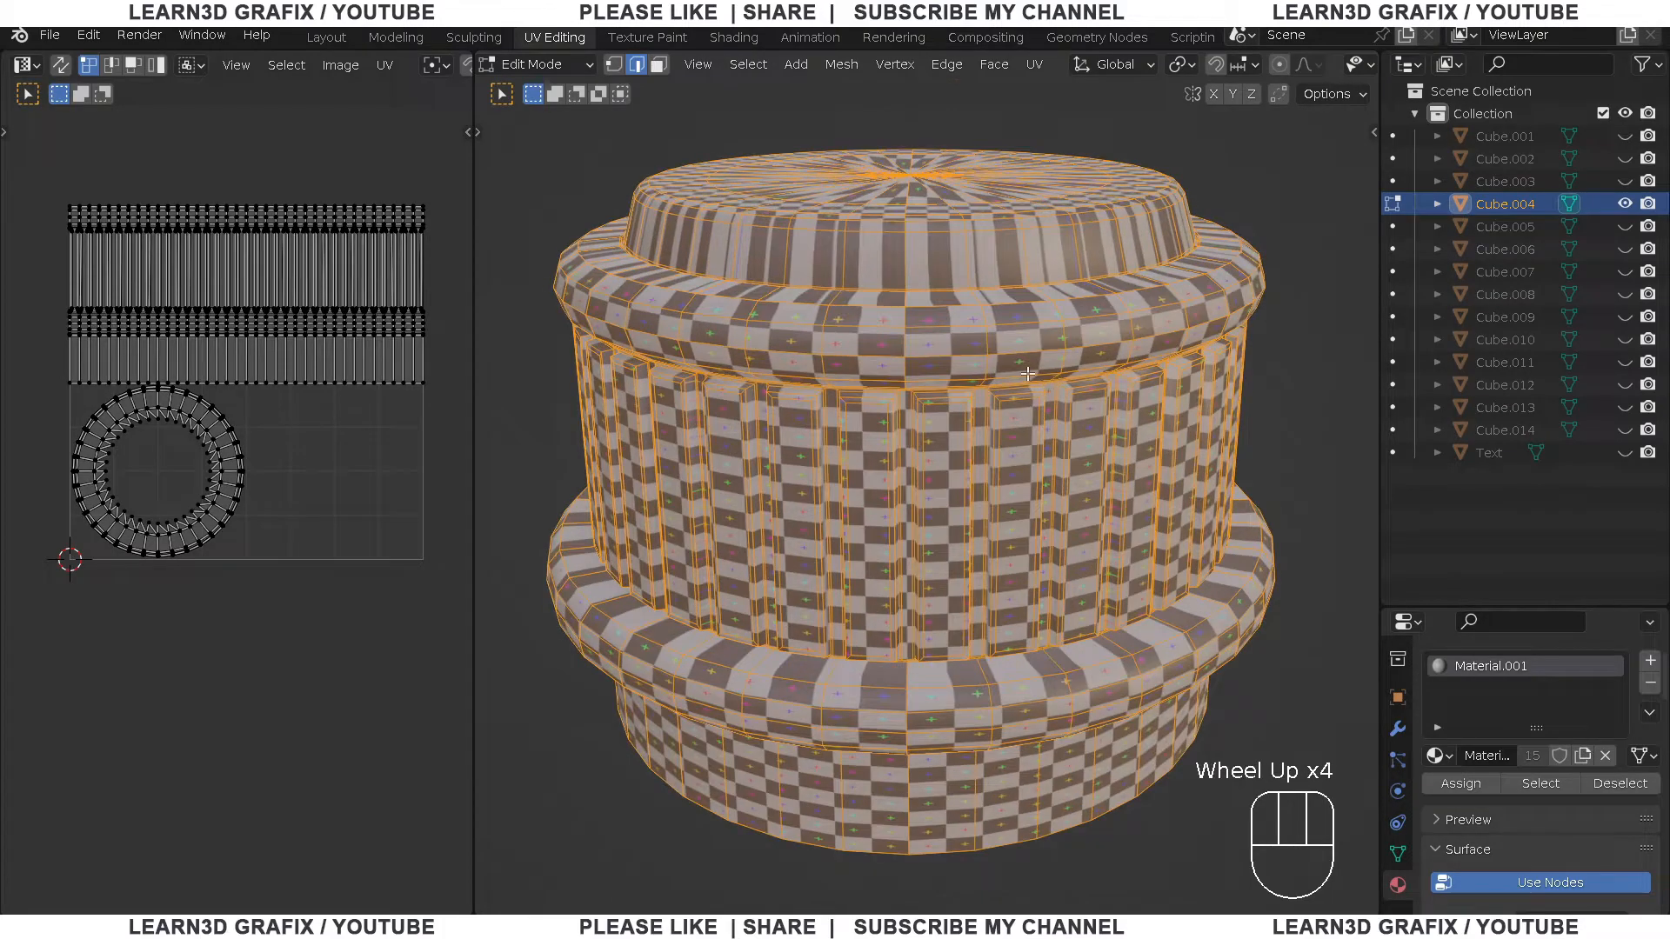
scroll(1051, 385, up, 2)
middle_drag(1051, 386, 1017, 267)
click(955, 375)
scroll(972, 275, down, 2)
key(ctrl+KP_1)
scroll(972, 284, down, 1)
scroll(913, 229, up, 2)
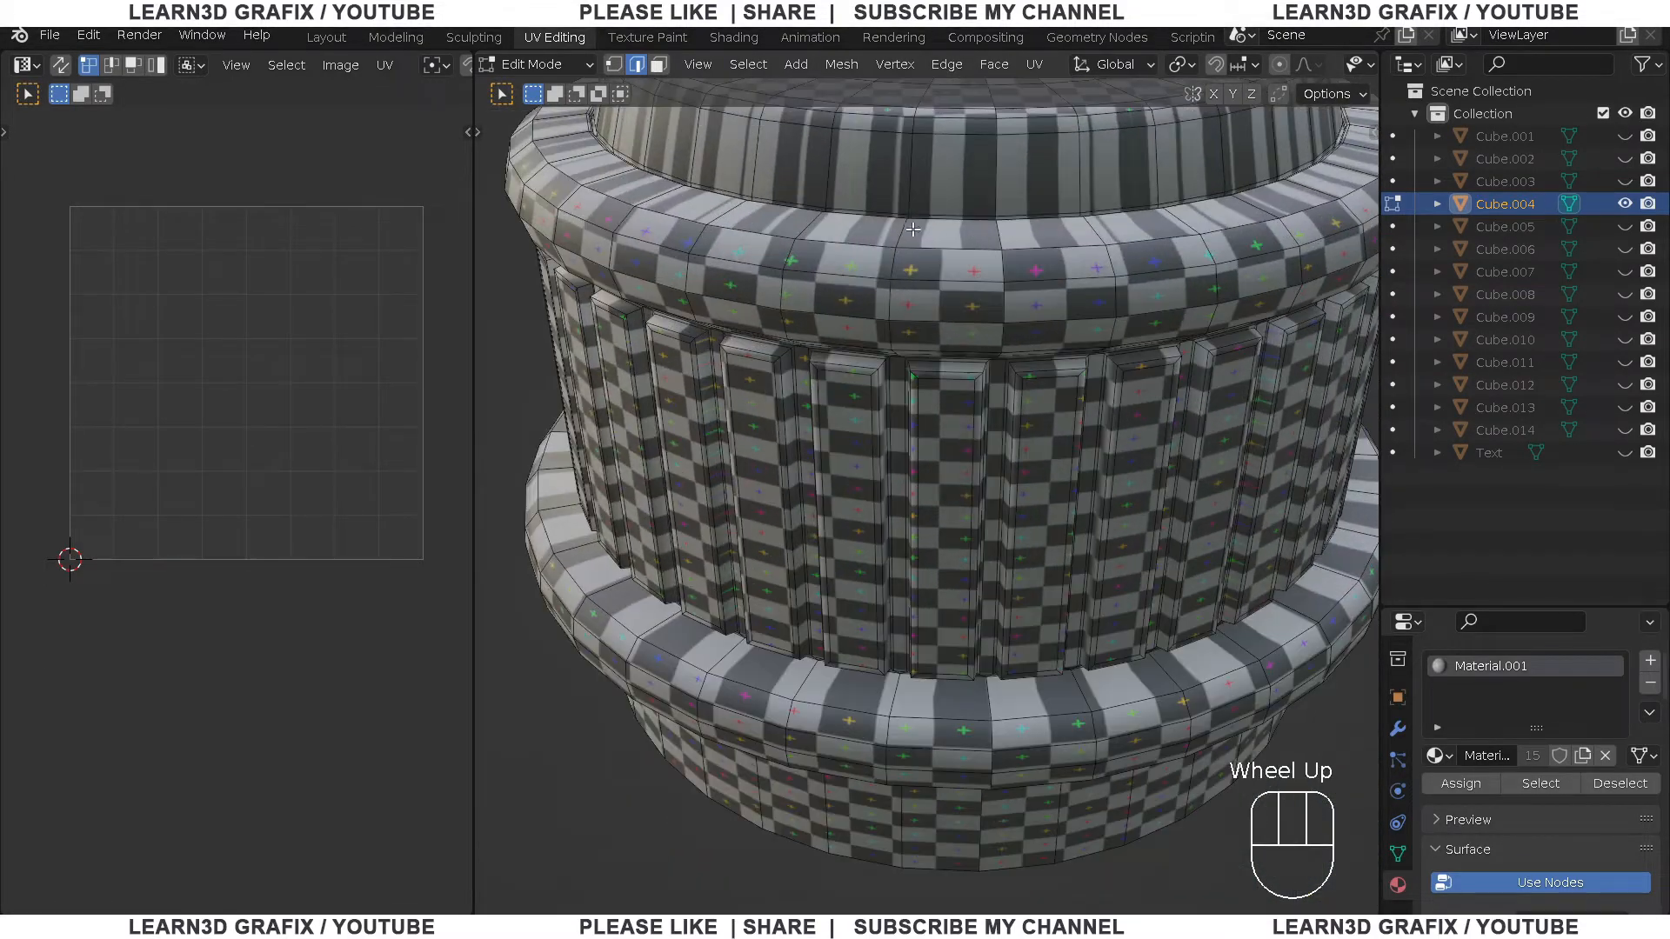
middle_drag(901, 249, 980, 328)
scroll(905, 420, up, 2)
scroll(900, 423, down, 2)
scroll(921, 575, up, 2)
scroll(918, 607, down, 2)
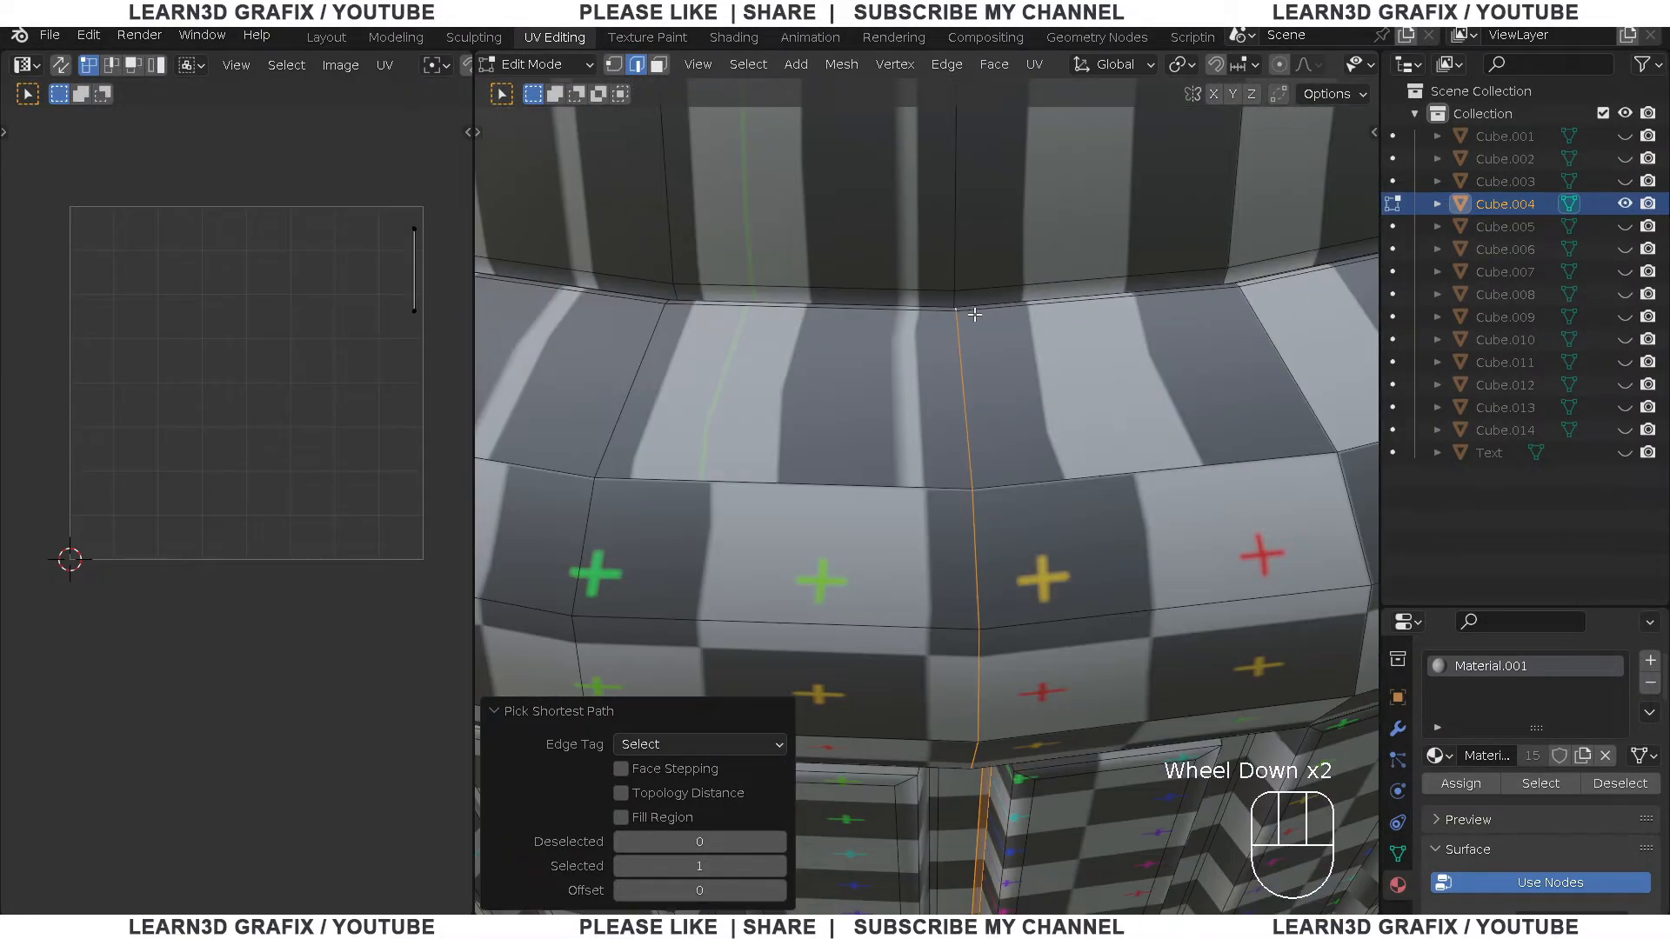
scroll(974, 315, down, 3)
middle_drag(974, 315, 994, 344)
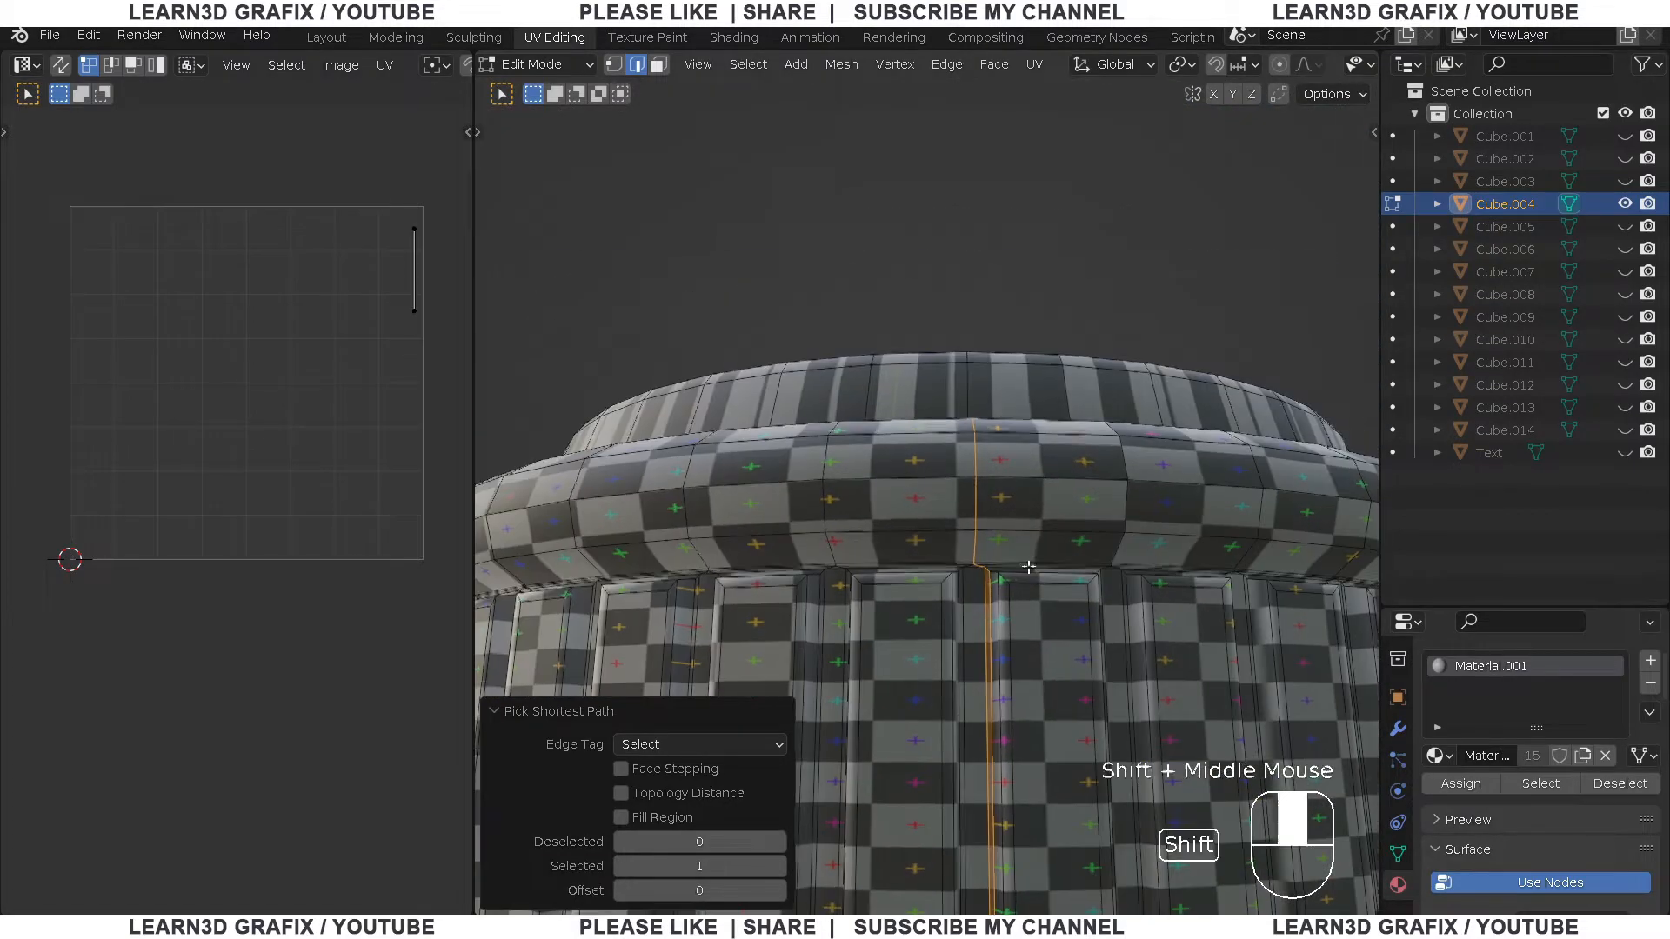
Extend the knob's edge path selection down the groove between the ribs to the lower ring
shift+middle_drag(1028, 566, 998, 450)
scroll(1059, 410, up, 3)
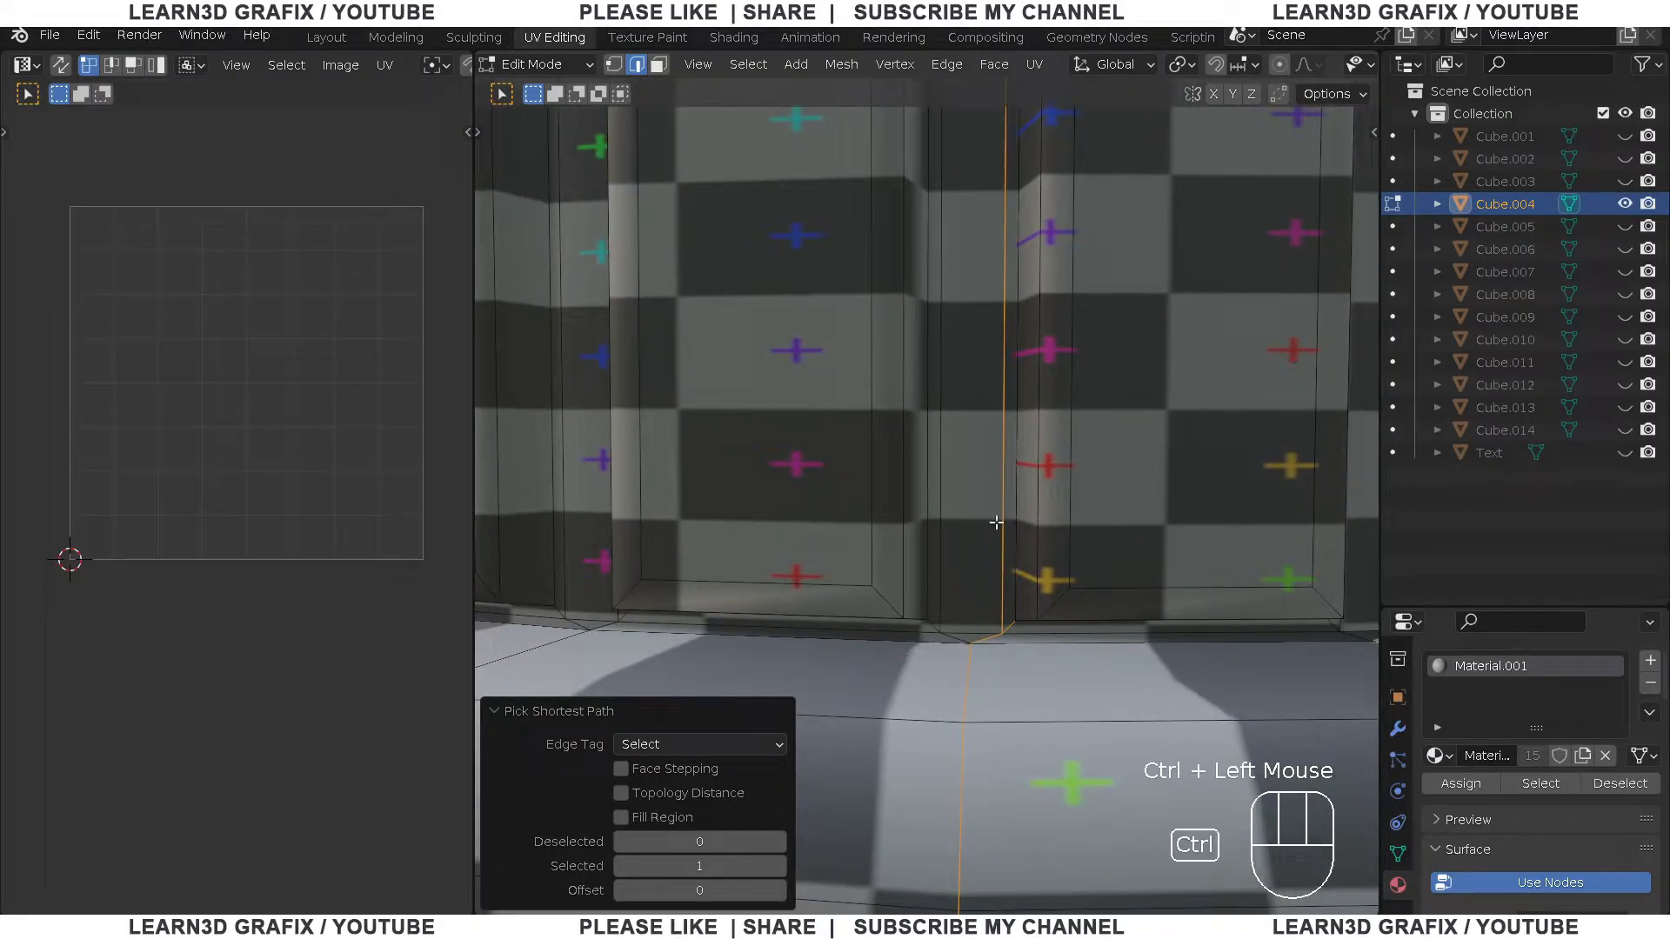
scroll(996, 523, up, 2)
middle_drag(996, 523, 982, 597)
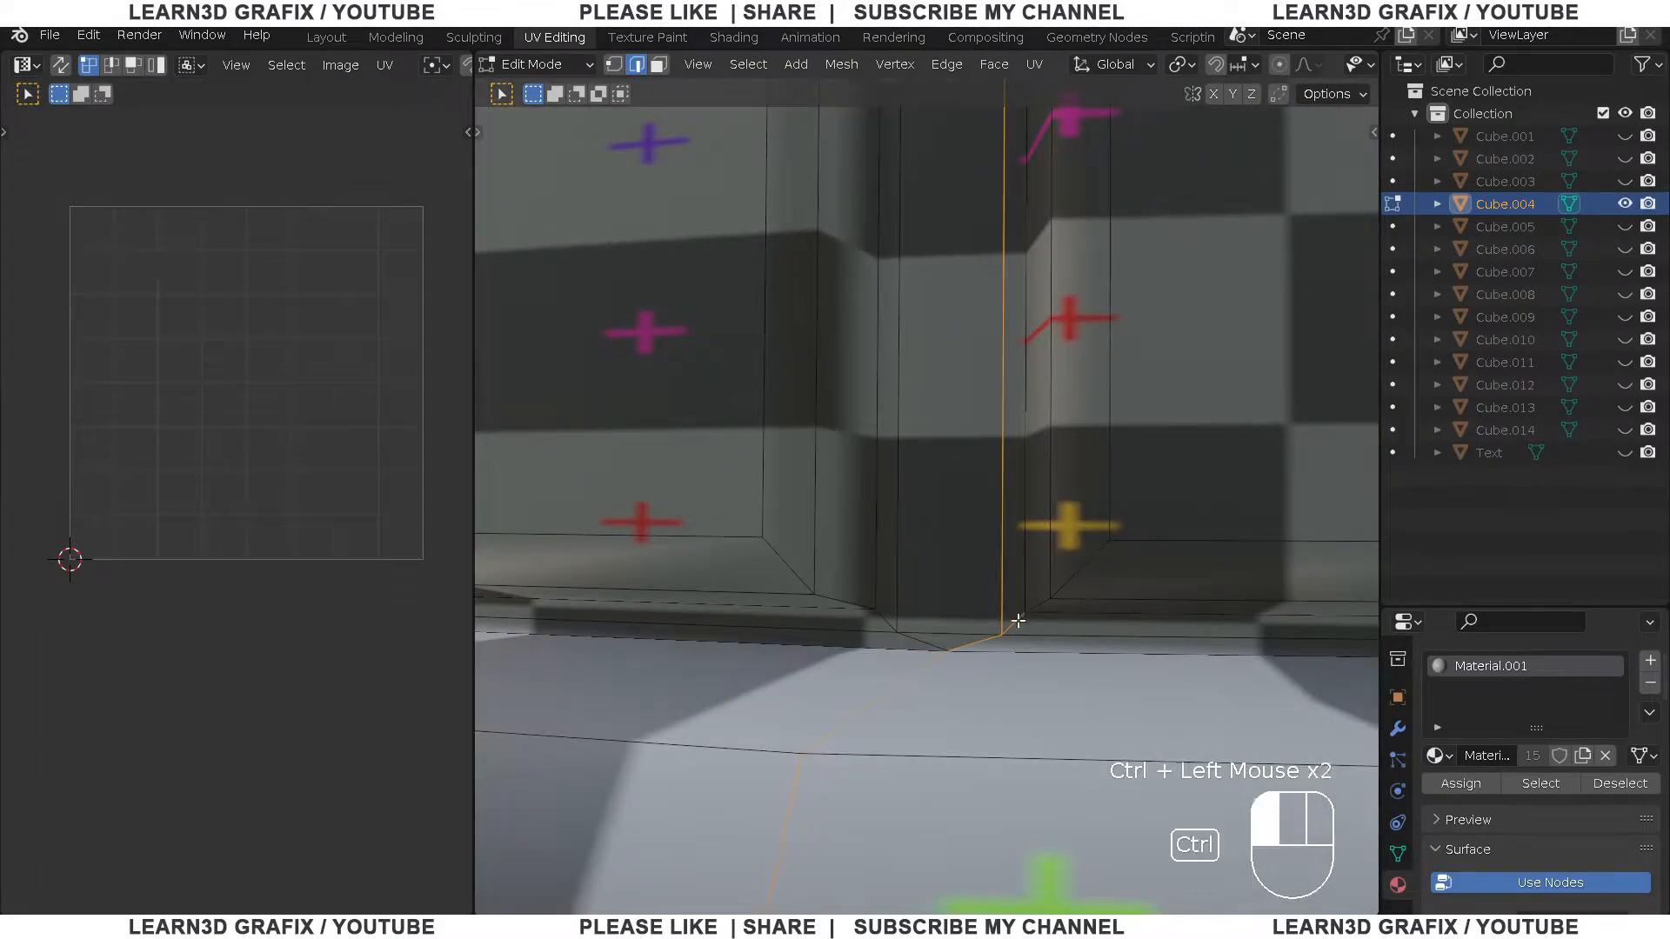
scroll(1040, 394, down, 4)
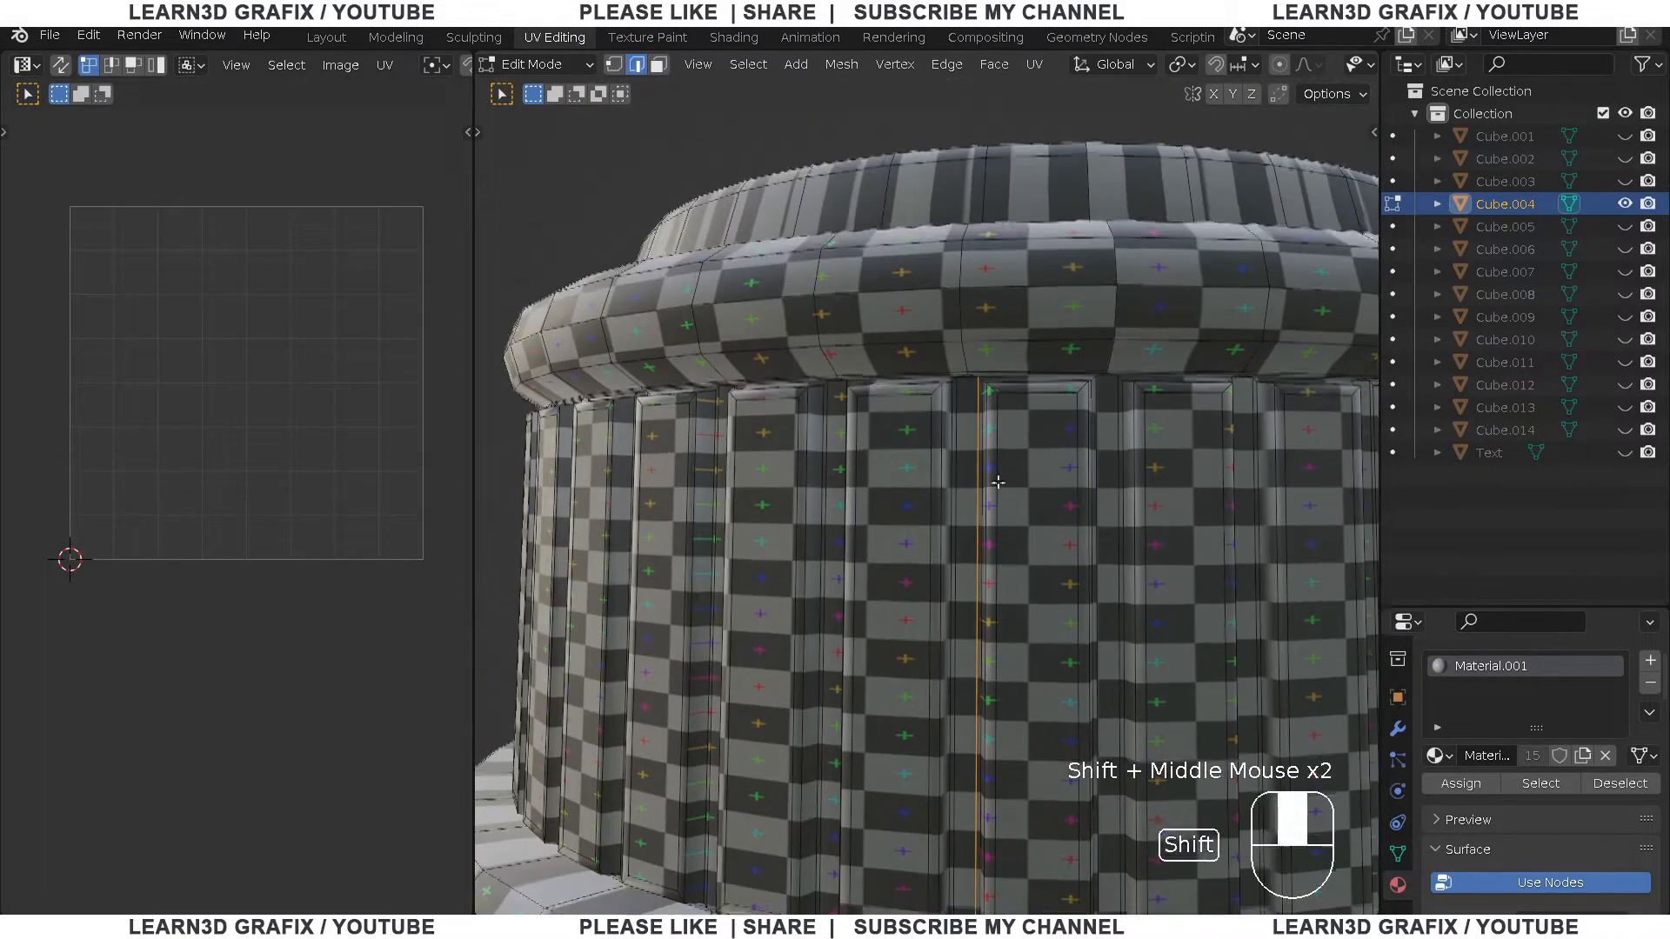
middle_drag(998, 482, 991, 397)
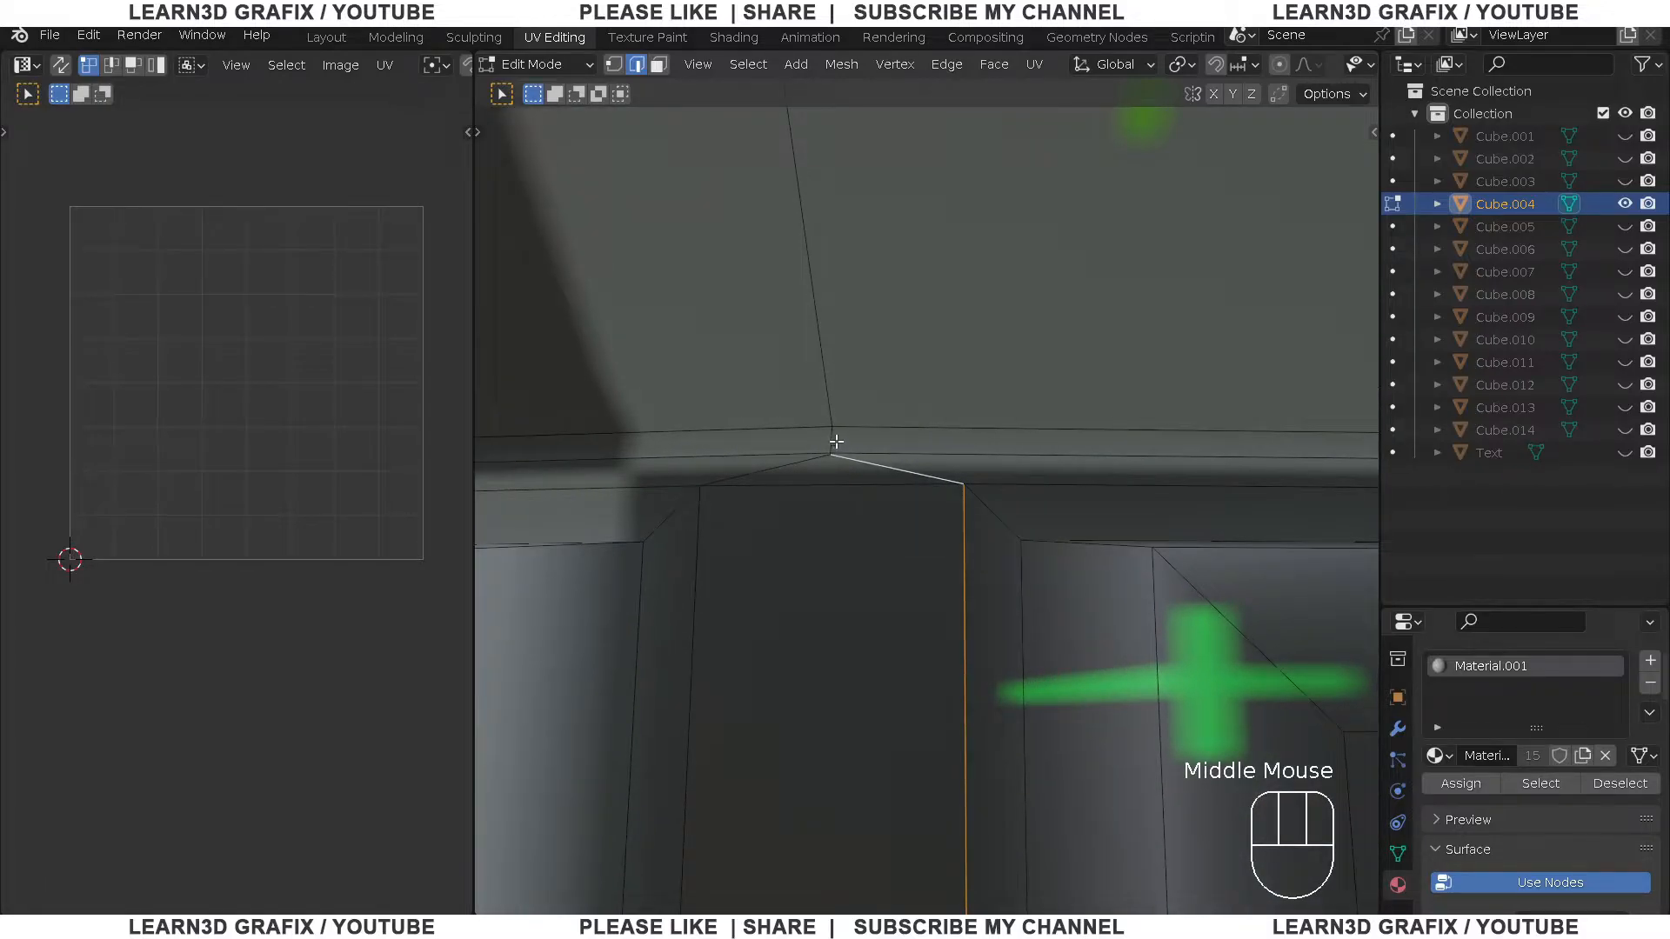
Connect the groove path to the edges over the upper ring and mark the whole vertical path as a seam
scroll(831, 386, down, 3)
middle_drag(830, 385, 965, 515)
scroll(837, 257, up, 2)
scroll(835, 261, up, 4)
ctrl+click(837, 265)
scroll(830, 274, down, 3)
scroll(947, 443, down, 1)
scroll(932, 568, up, 6)
scroll(950, 432, down, 5)
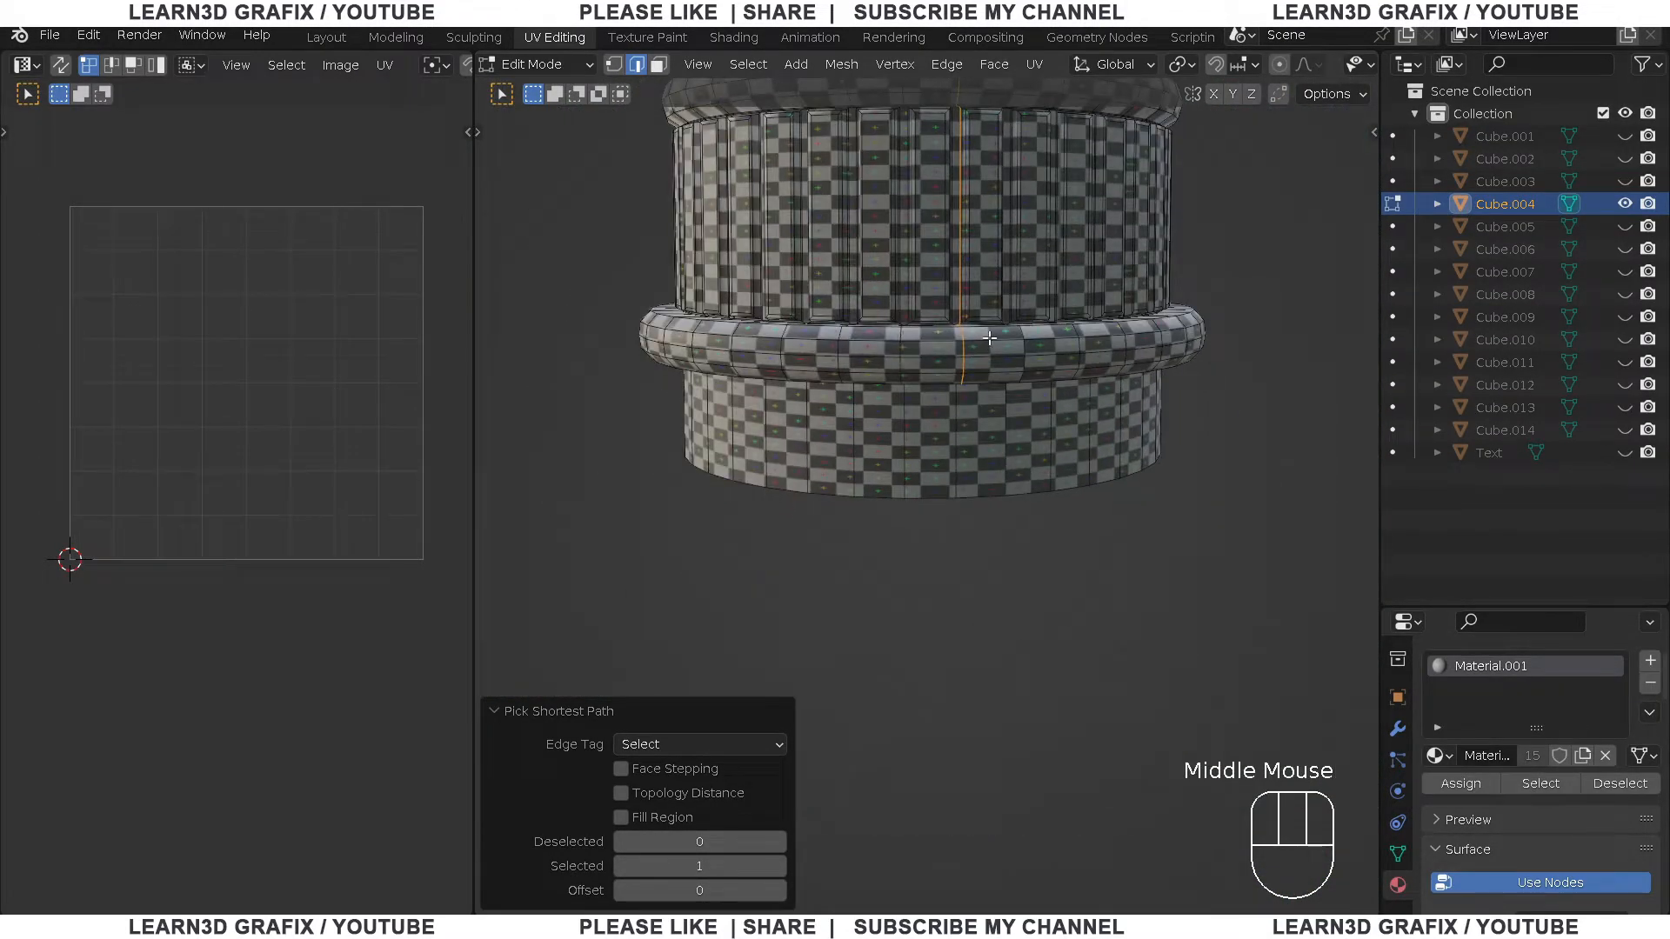
key(u)
click(965, 581)
Mark the edge loop directly beneath the knob's lower ring as a seam
middle_drag(965, 581, 986, 409)
scroll(974, 400, up, 5)
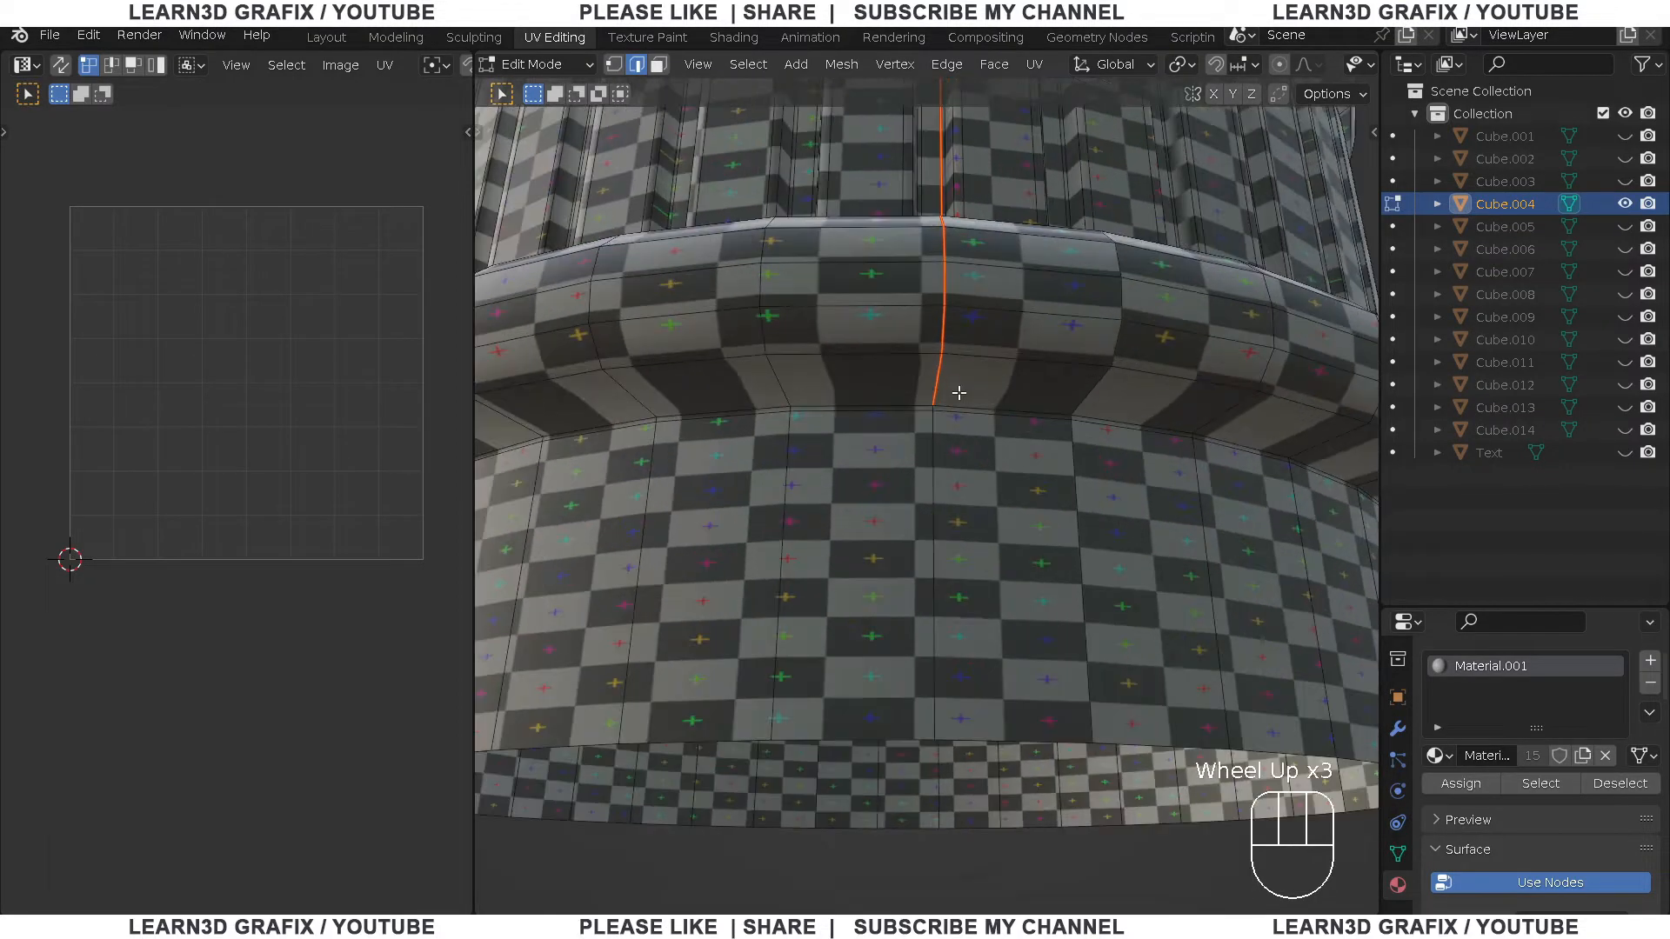
alt+click(948, 412)
key(u)
click(950, 414)
scroll(943, 435, down, 2)
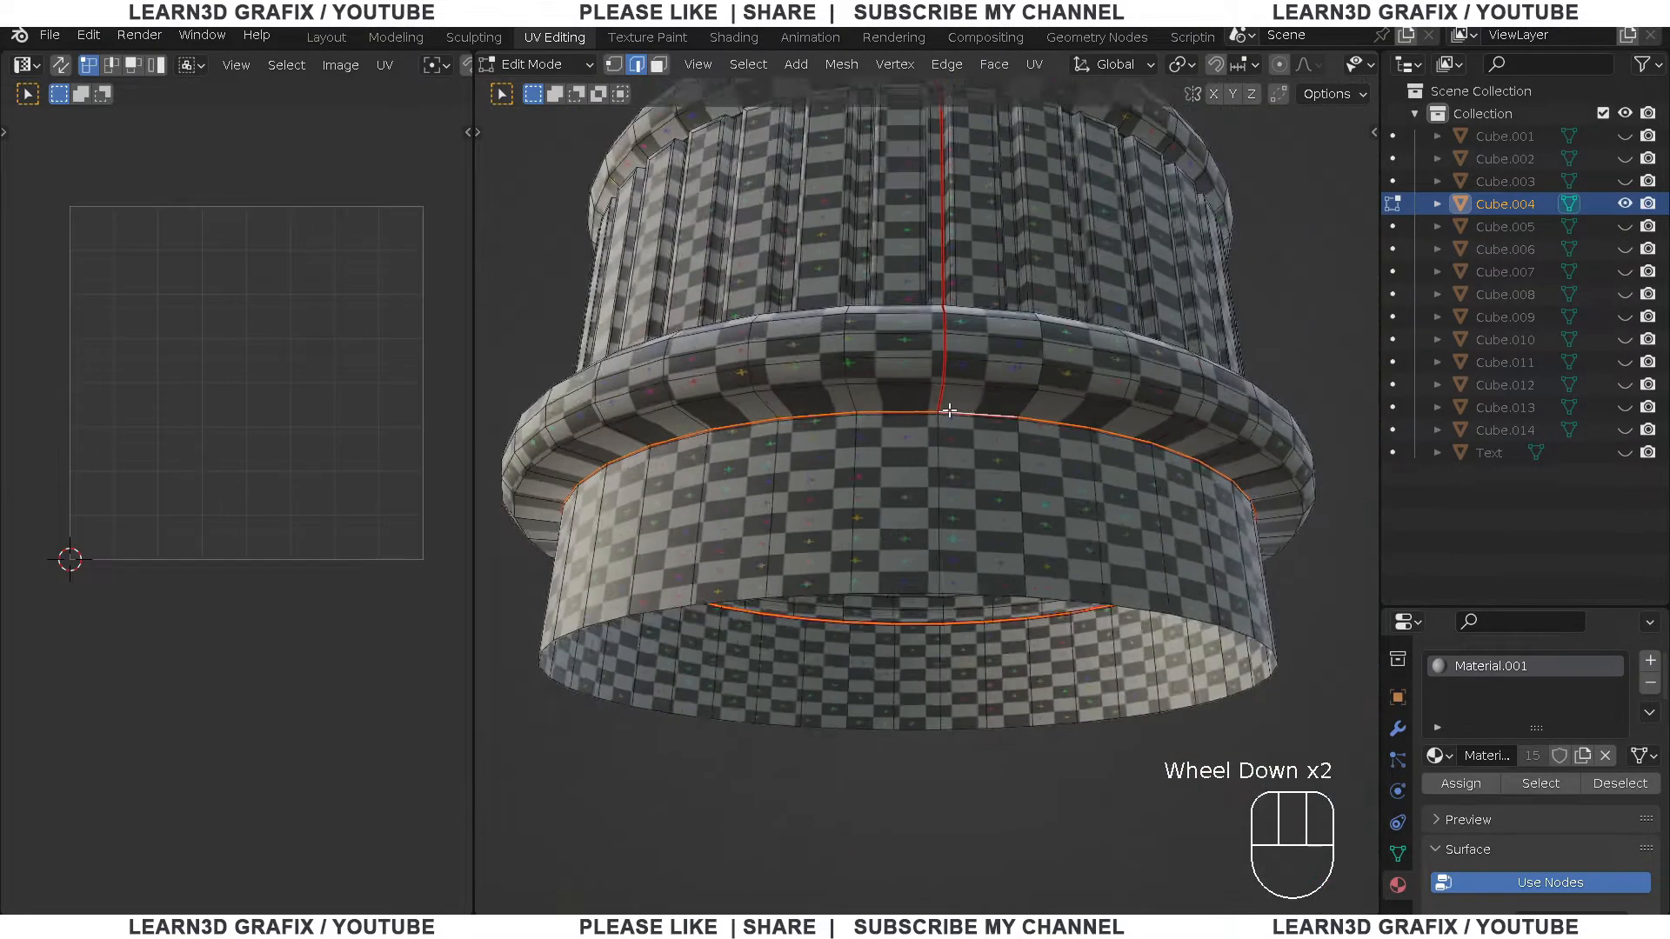
Mark the vertical edge path down the collar below the lower ring as a seam
scroll(942, 435, up, 3)
ctrl+click(940, 432)
key(u)
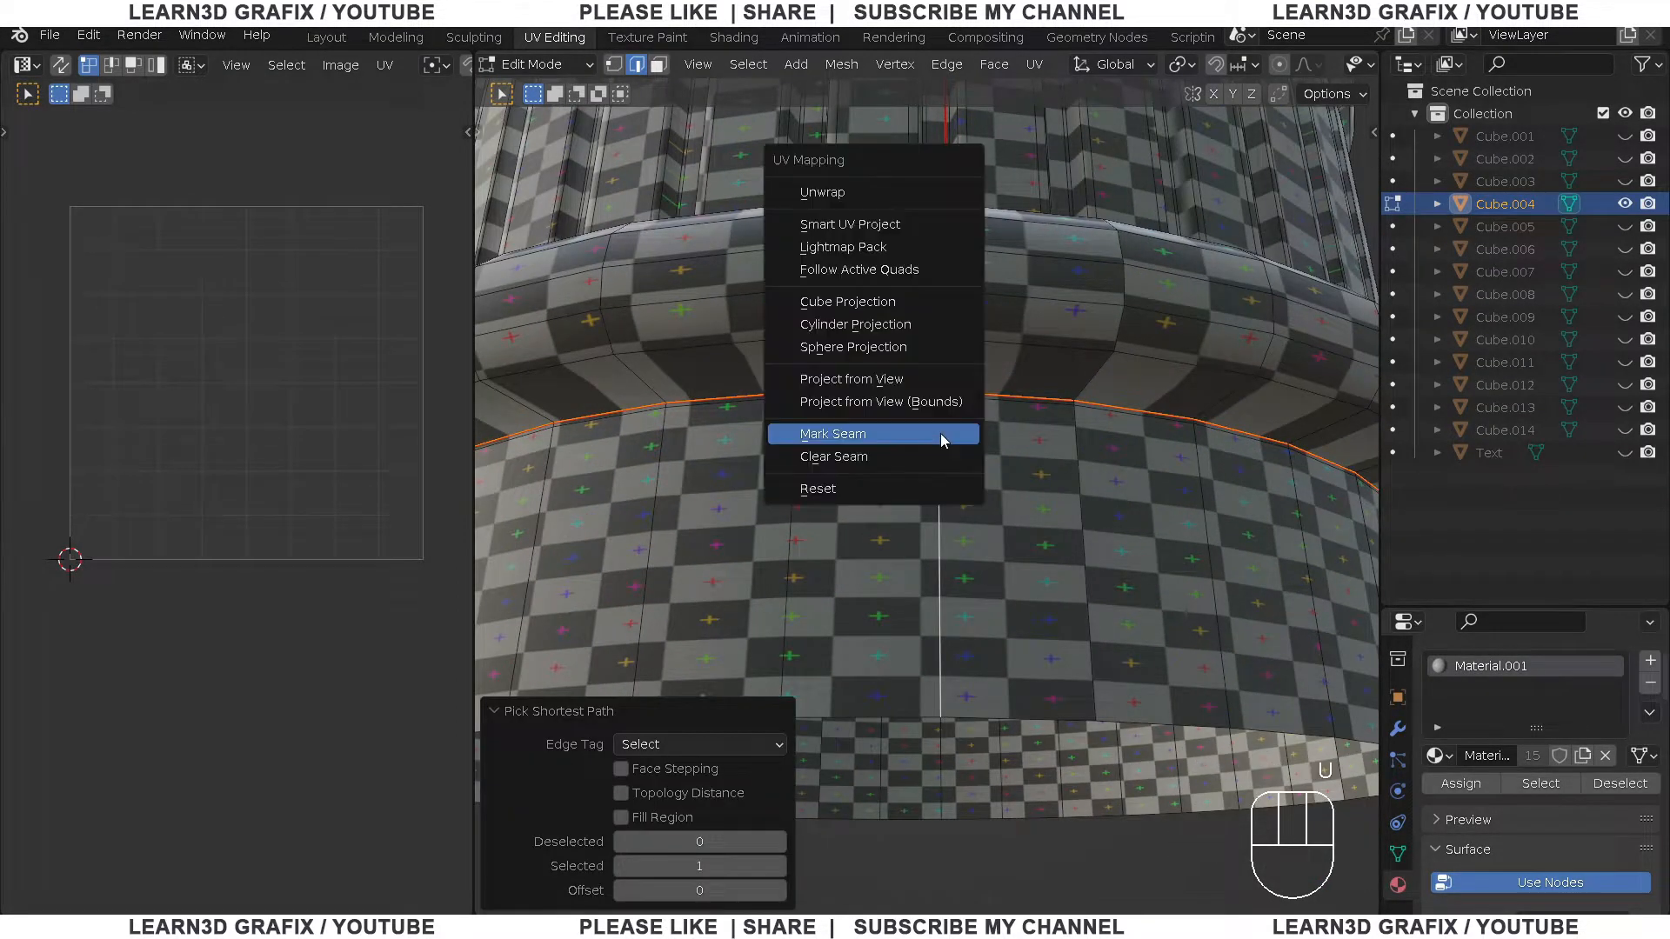
click(940, 434)
Select the vertical edge path up the side of the knob's raised cap, above the upper ring, and mark it as a seam
scroll(940, 433, down, 4)
shift+scroll(961, 253, up, 2)
scroll(966, 348, up, 2)
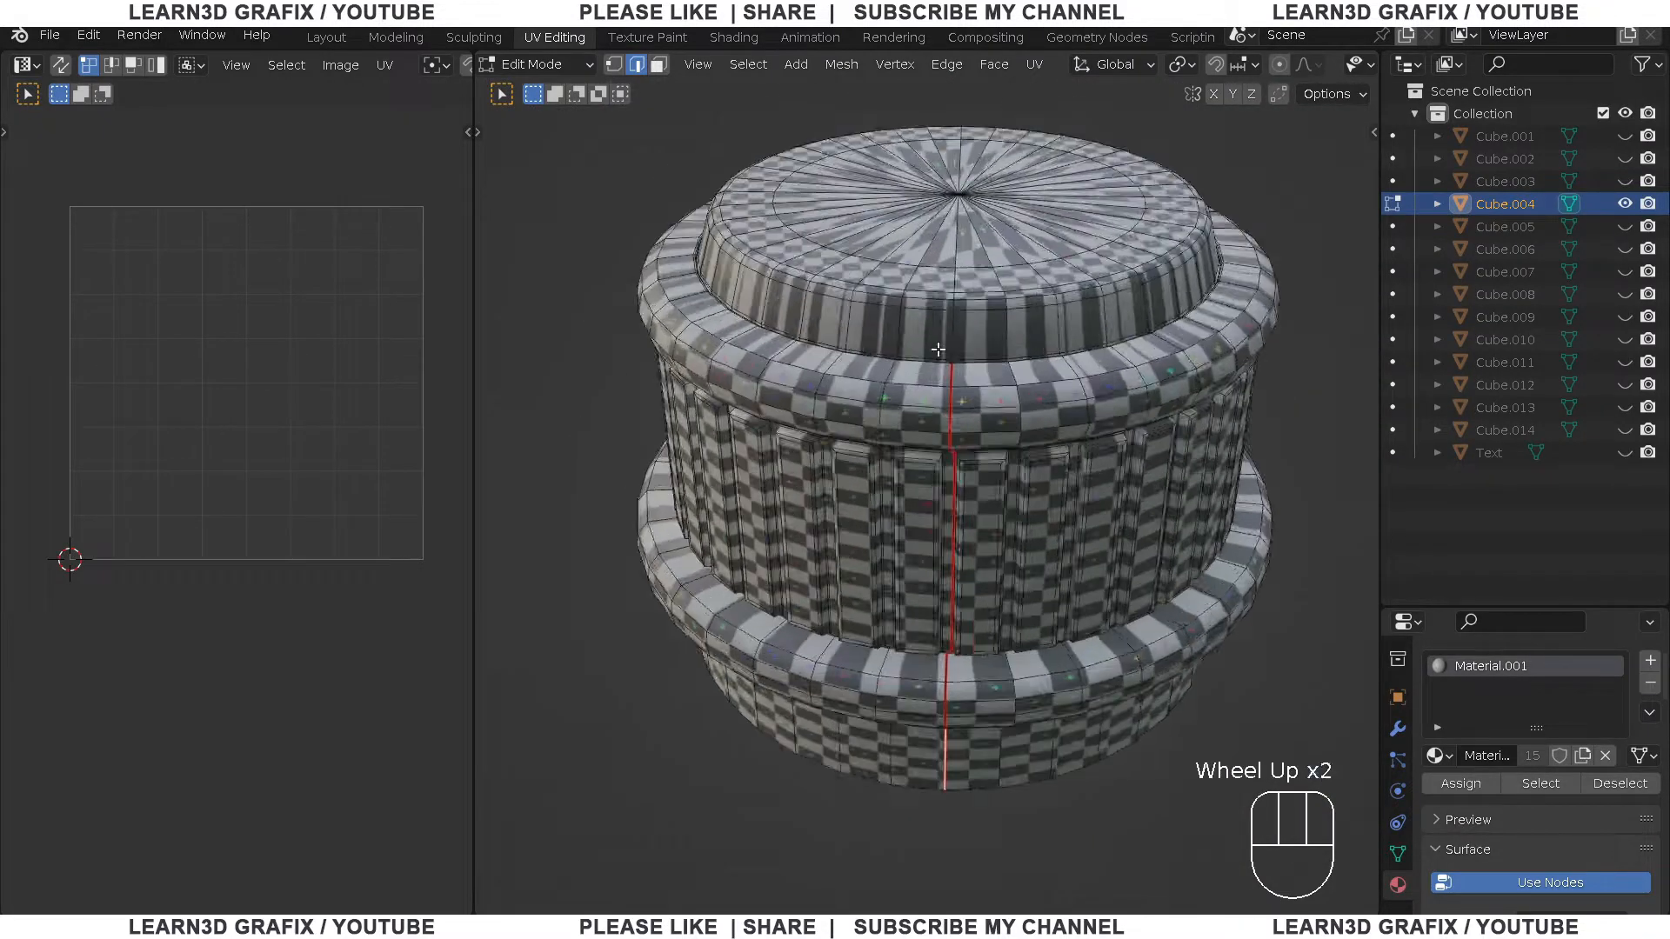
scroll(969, 351, up, 4)
shift+middle_drag(969, 350, 973, 380)
scroll(950, 283, up, 1)
scroll(942, 269, down, 3)
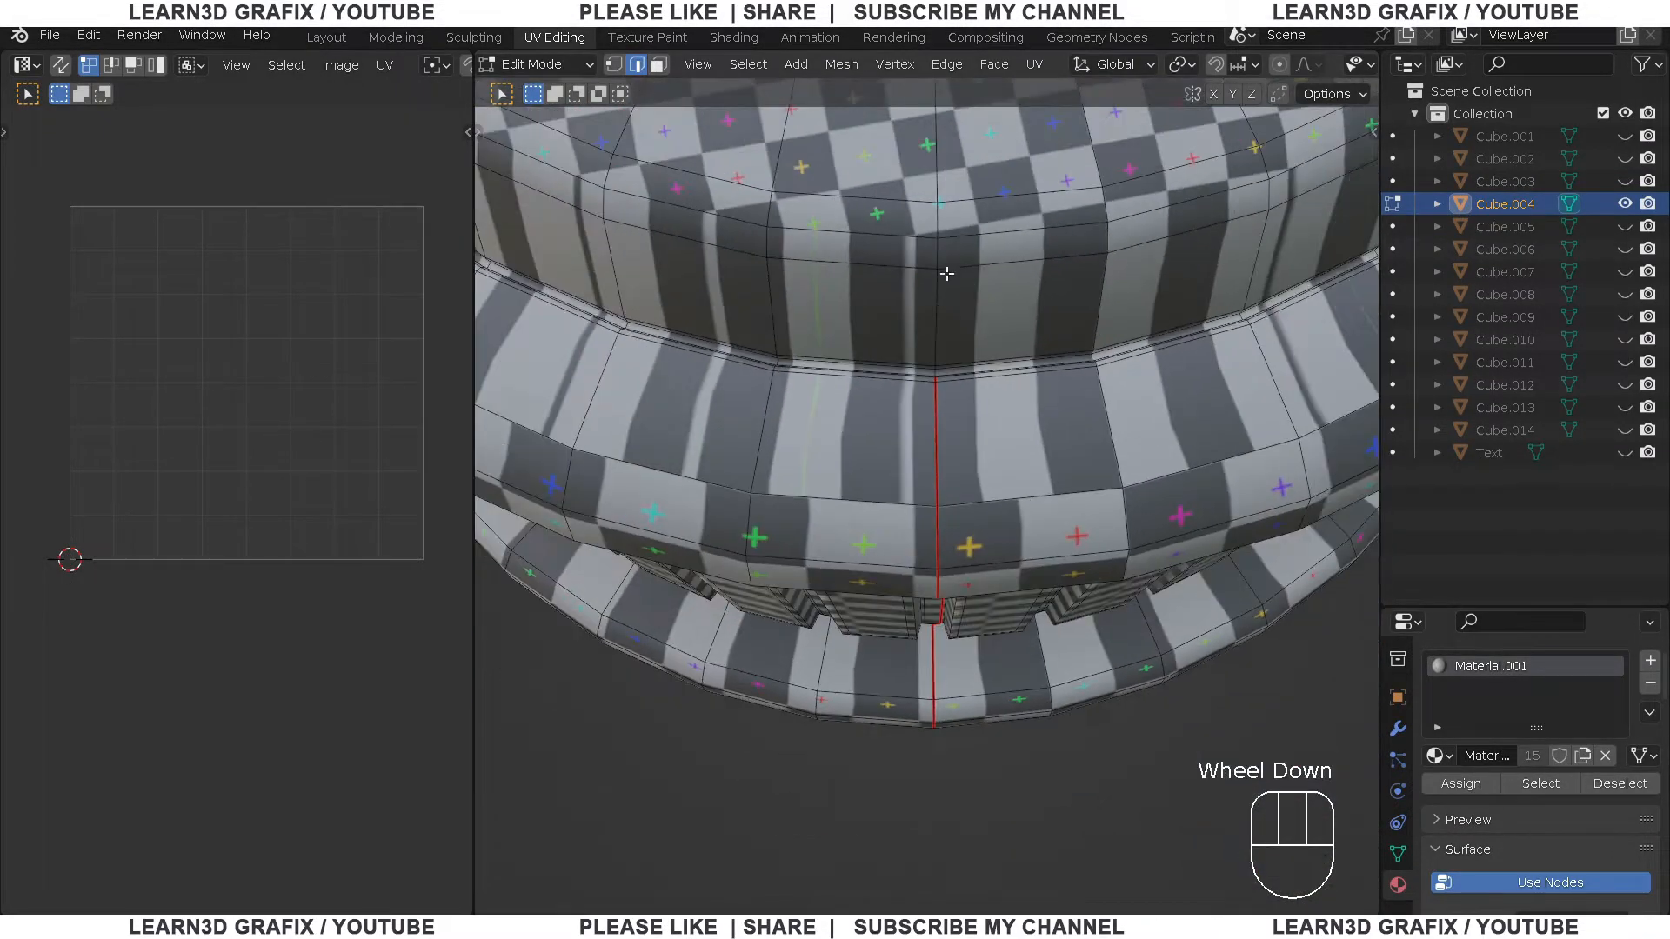
middle_drag(943, 268, 931, 287)
scroll(940, 238, up, 2)
scroll(924, 447, up, 4)
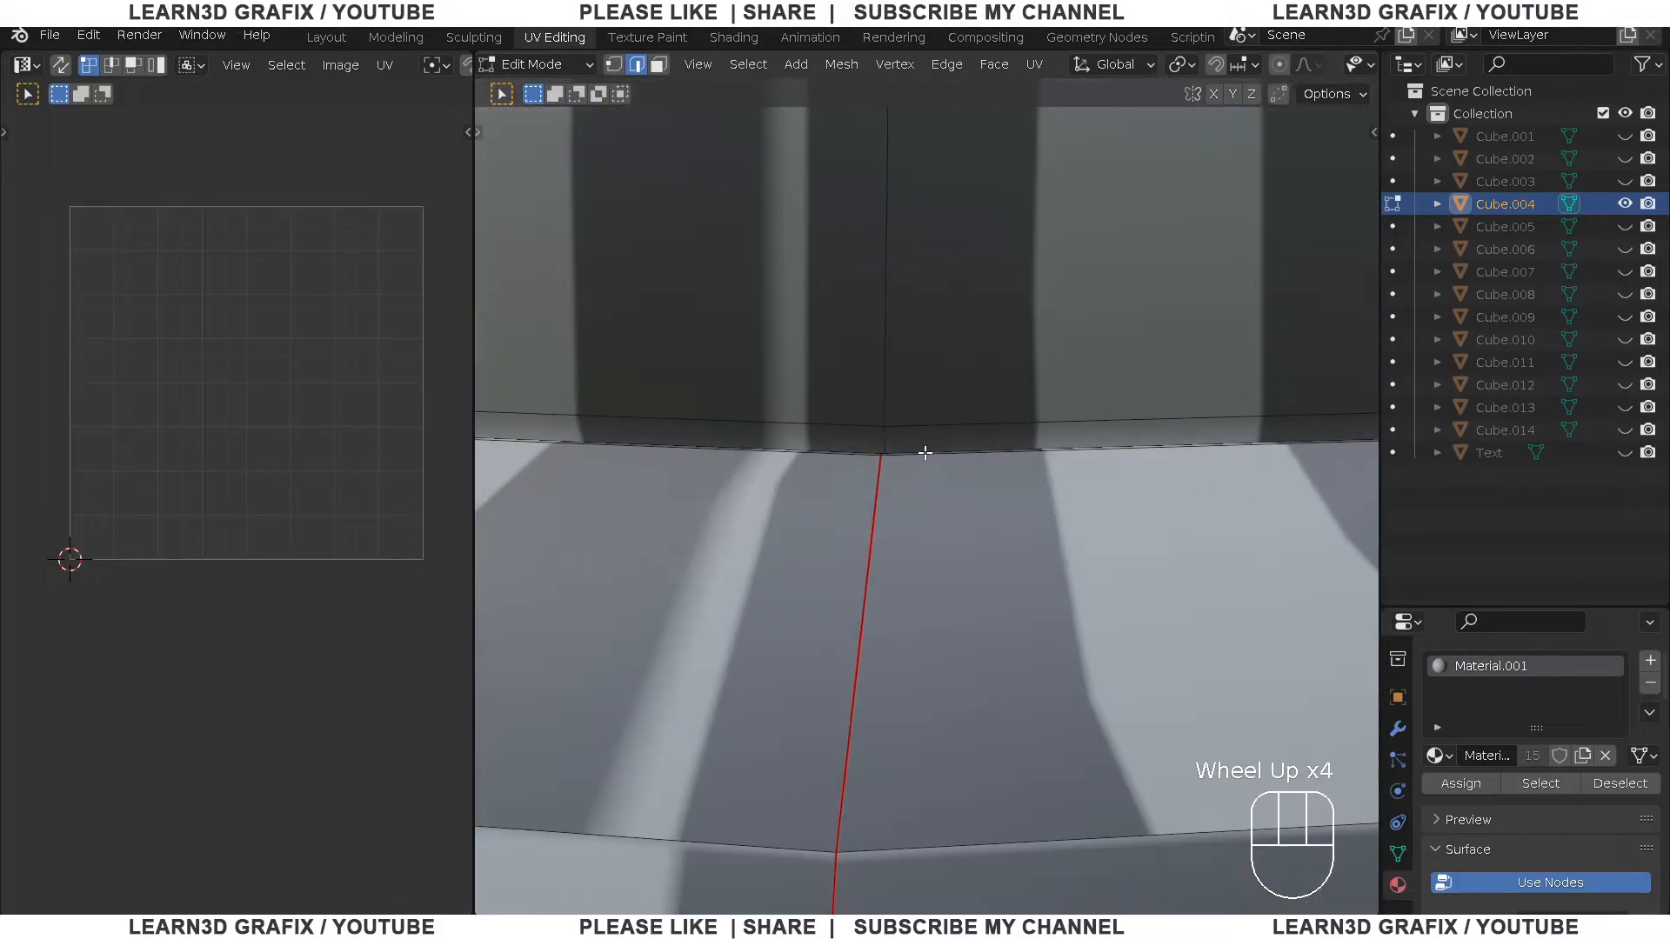
ctrl+click(891, 402)
middle_drag(891, 402, 880, 496)
scroll(907, 506, down, 2)
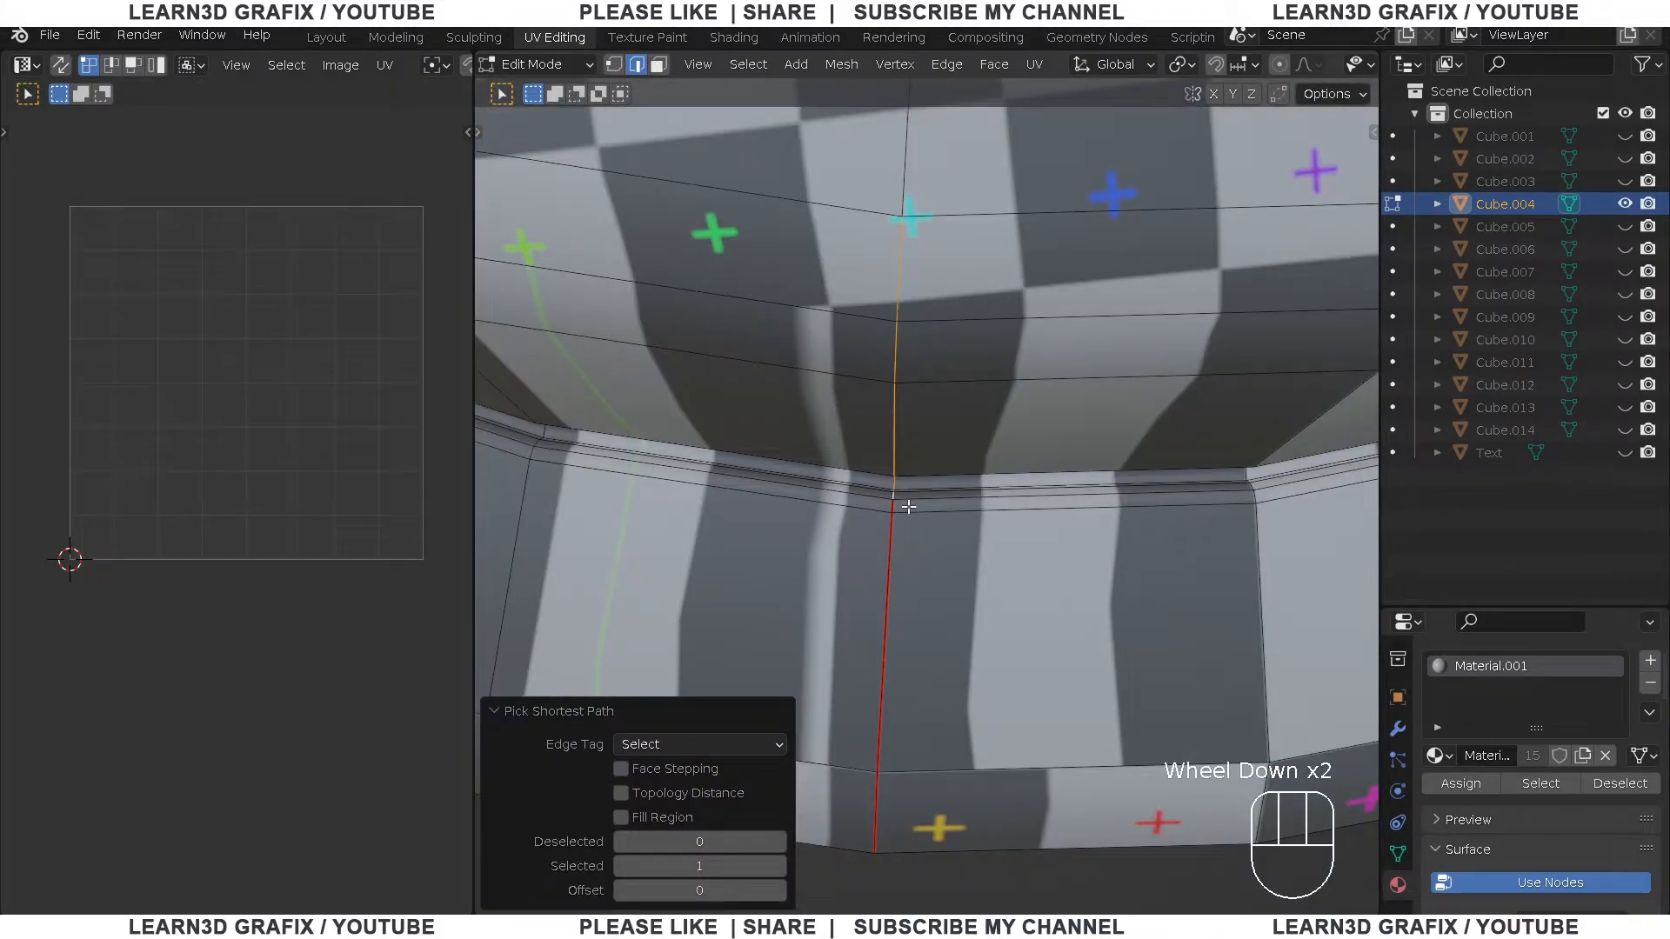
key(u)
click(875, 504)
scroll(875, 504, down, 4)
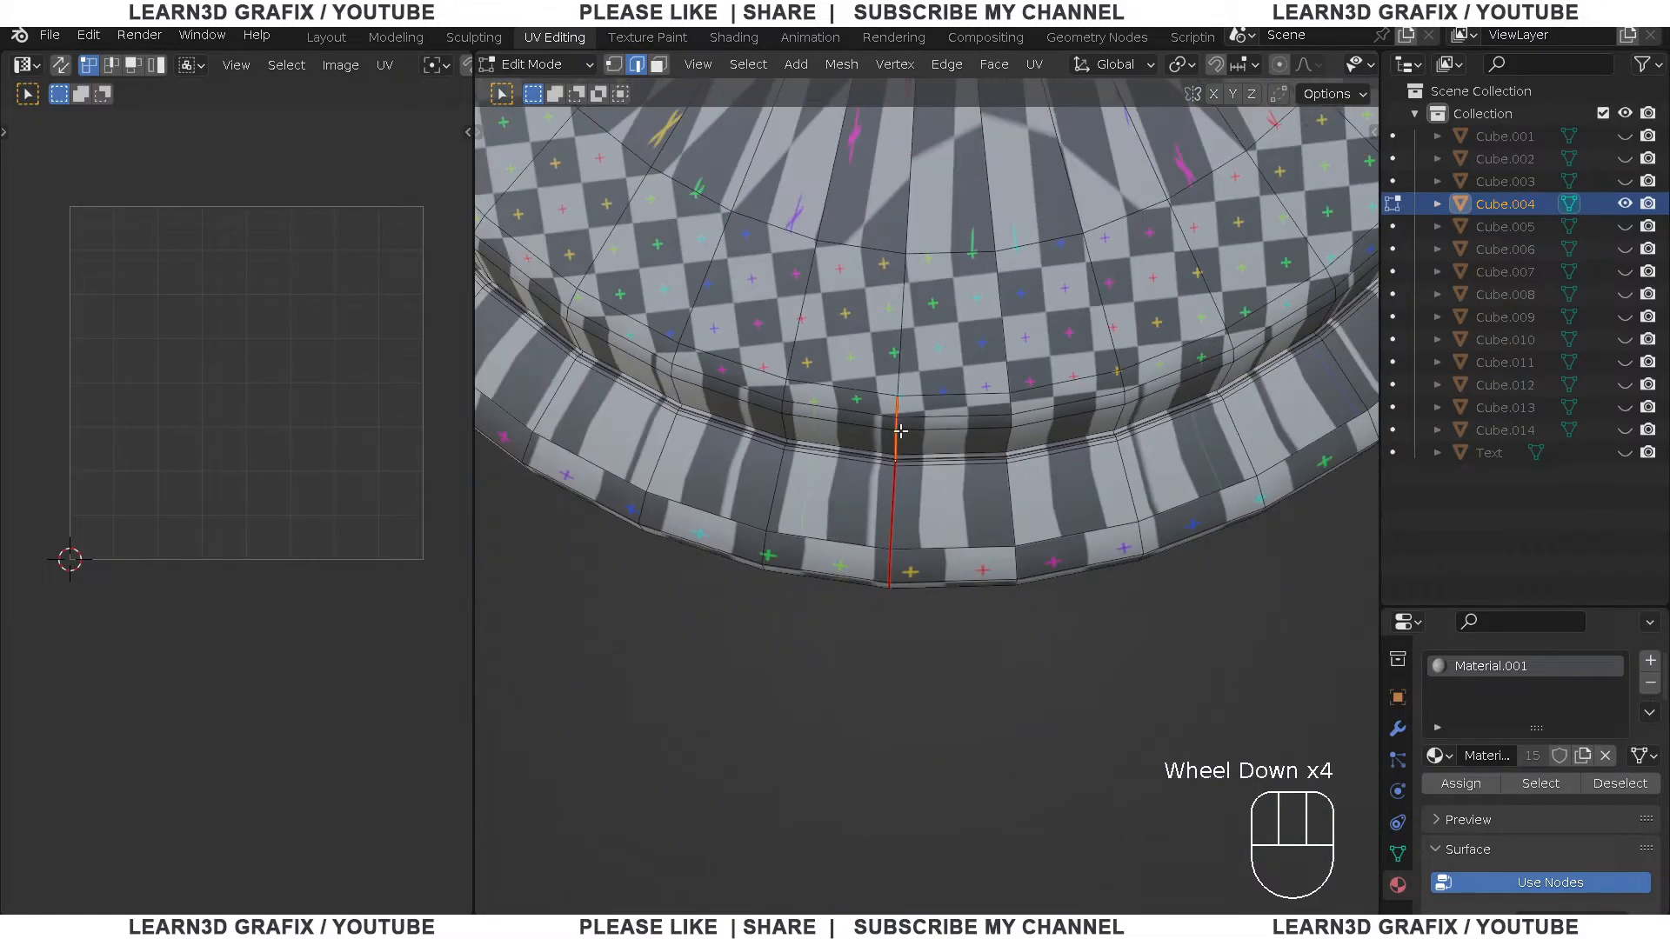
Mark the outer edge loop around the knob's top face as a seam, including the remaining edge that closes it
middle_drag(875, 505, 1034, 369)
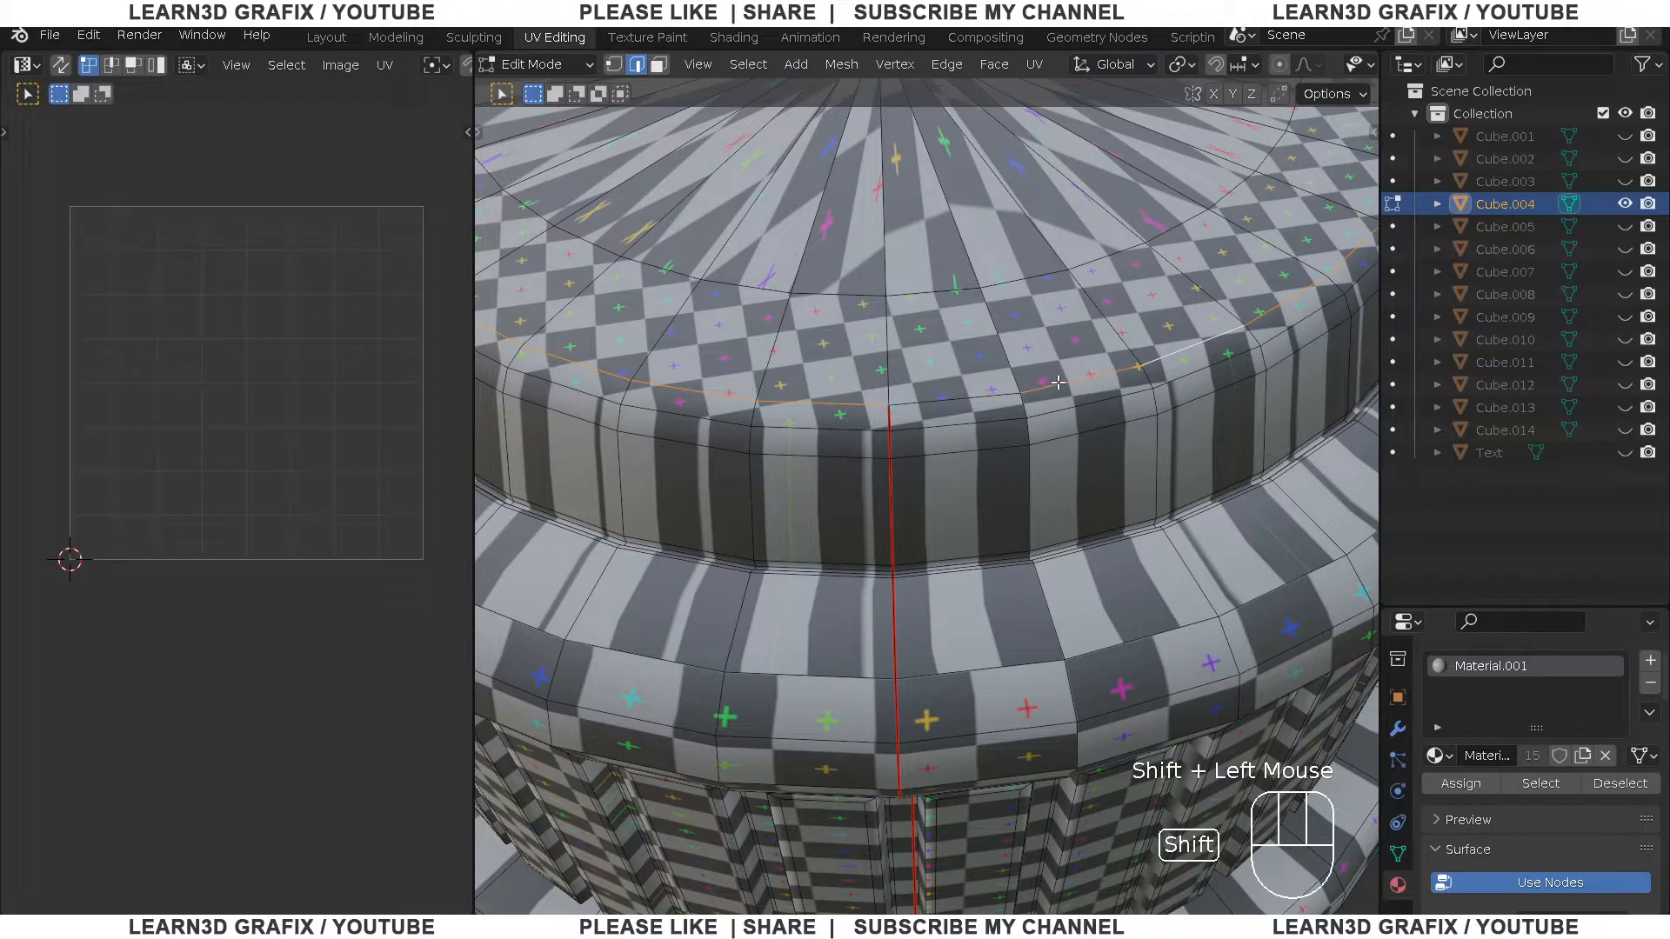
key(u)
click(991, 409)
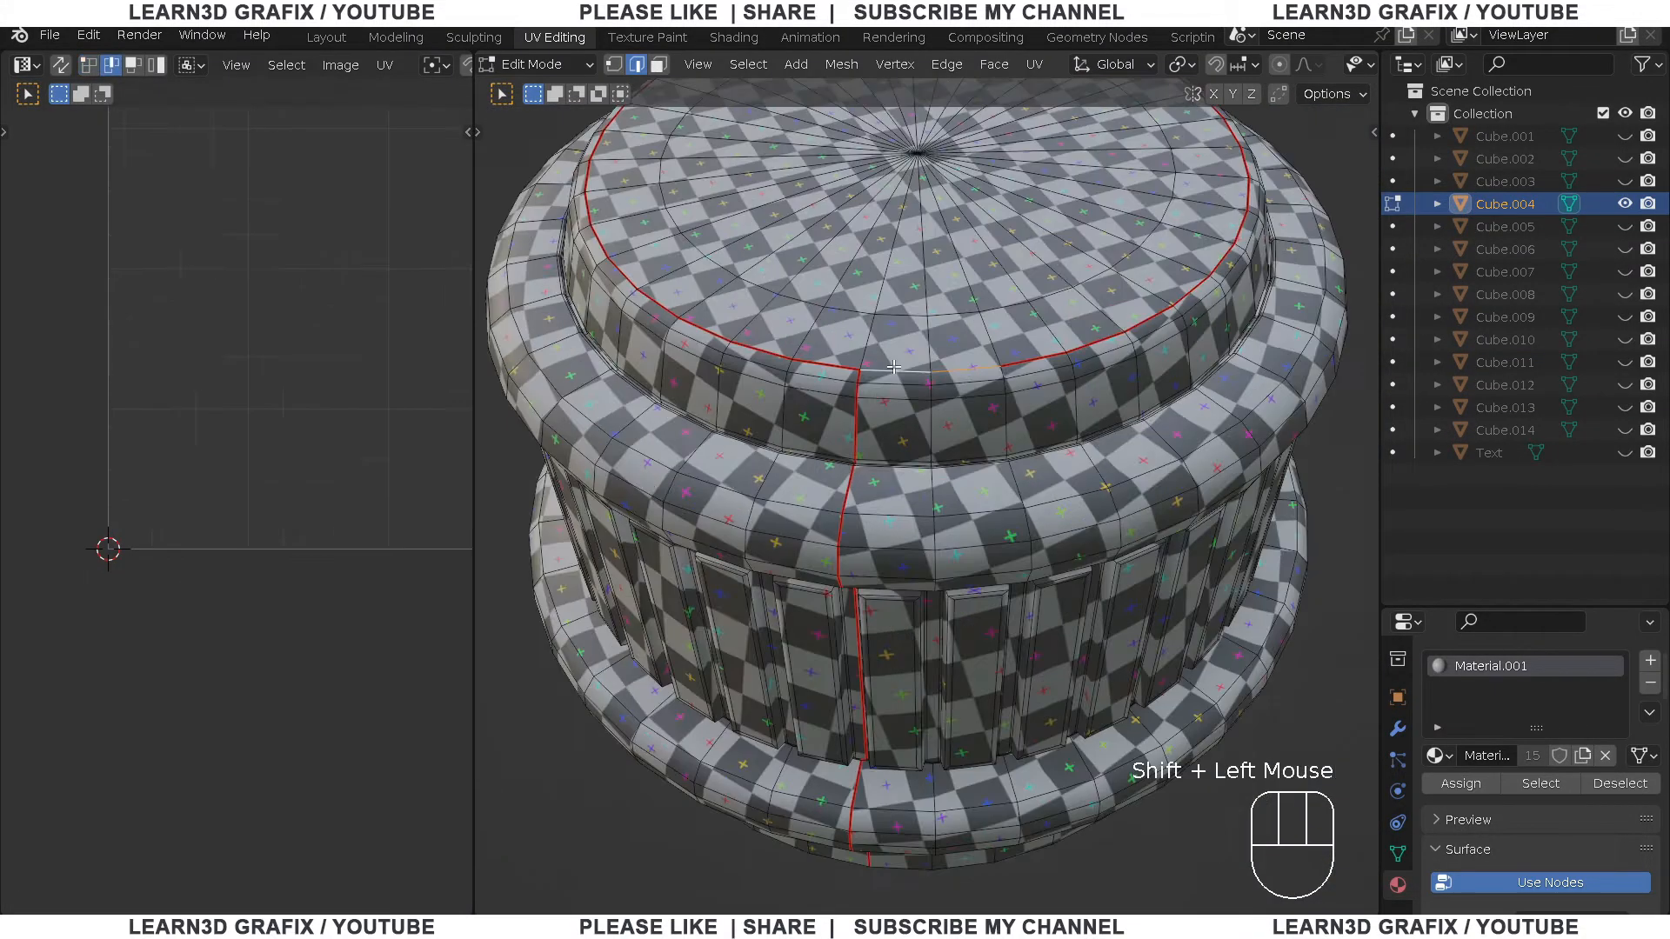
key(u)
click(844, 609)
scroll(844, 612, down, 2)
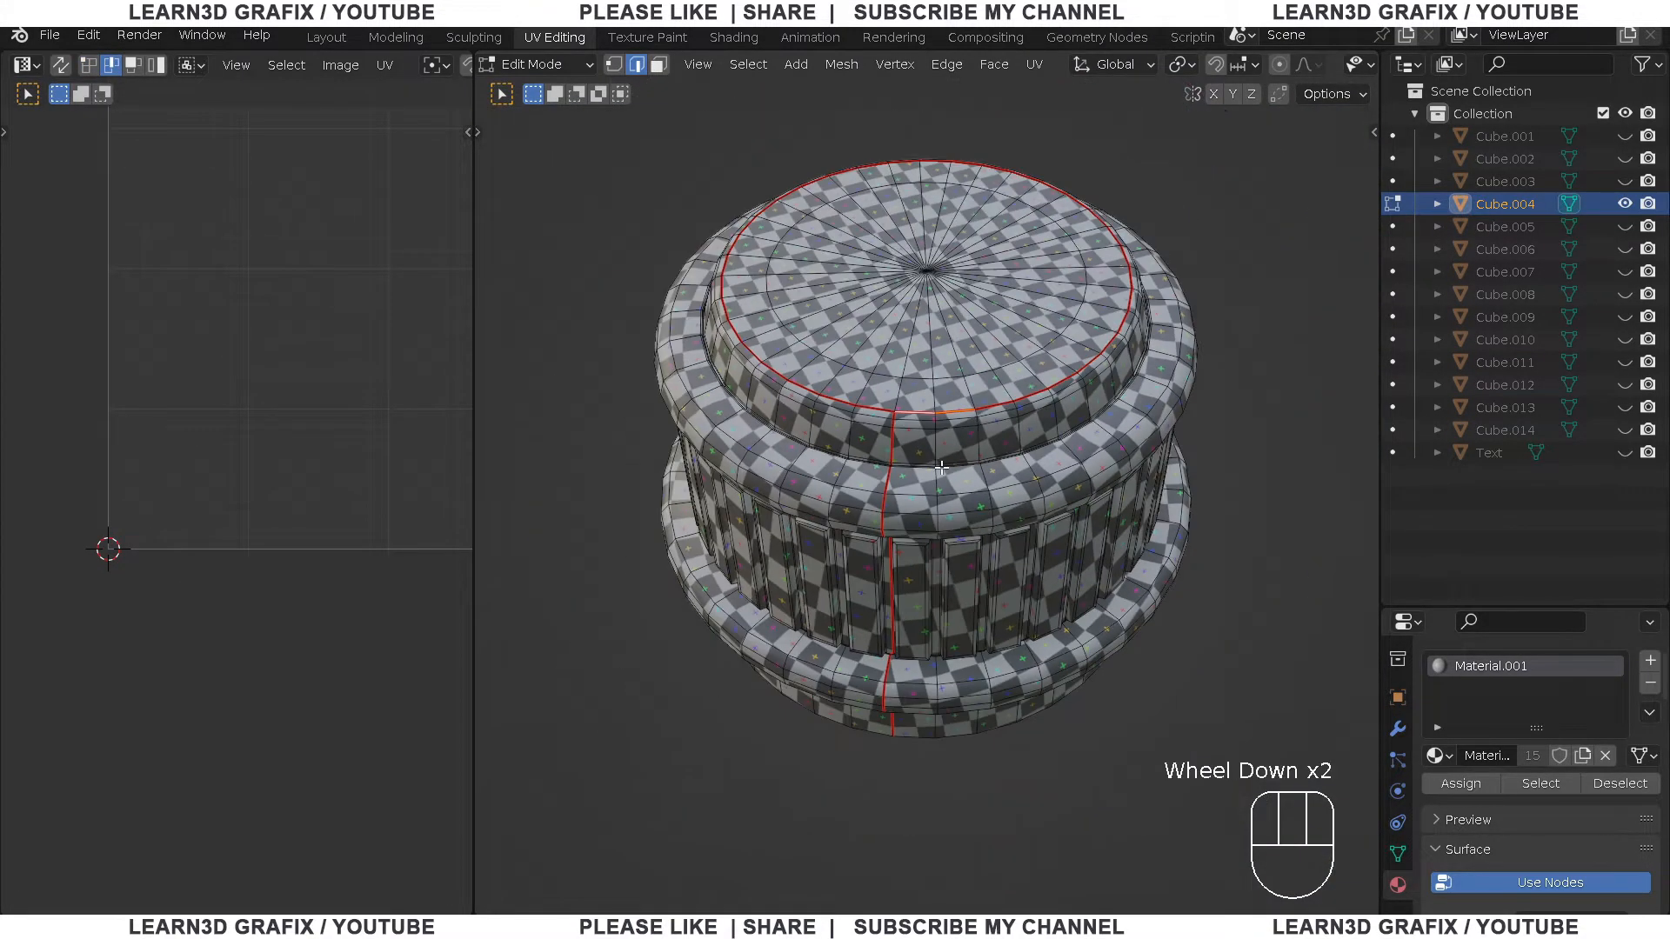
Select the entire knob mesh and unwrap it along the marked seams
middle_drag(843, 612, 956, 459)
key(a)
key(u)
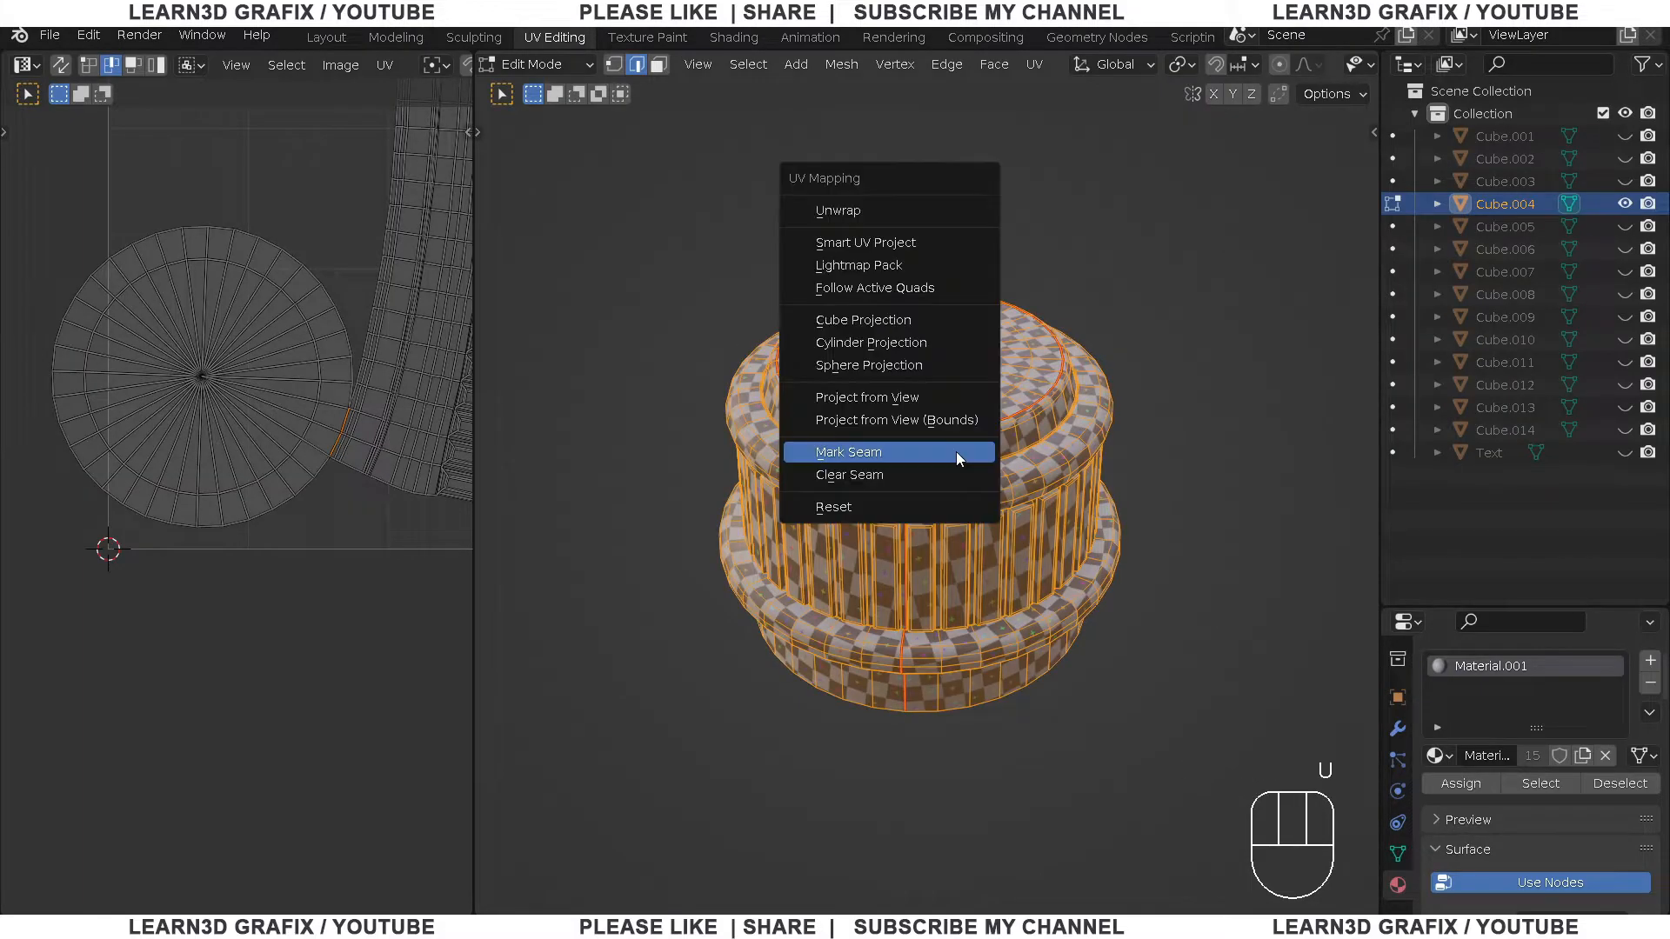
click(926, 211)
scroll(374, 395, down, 4)
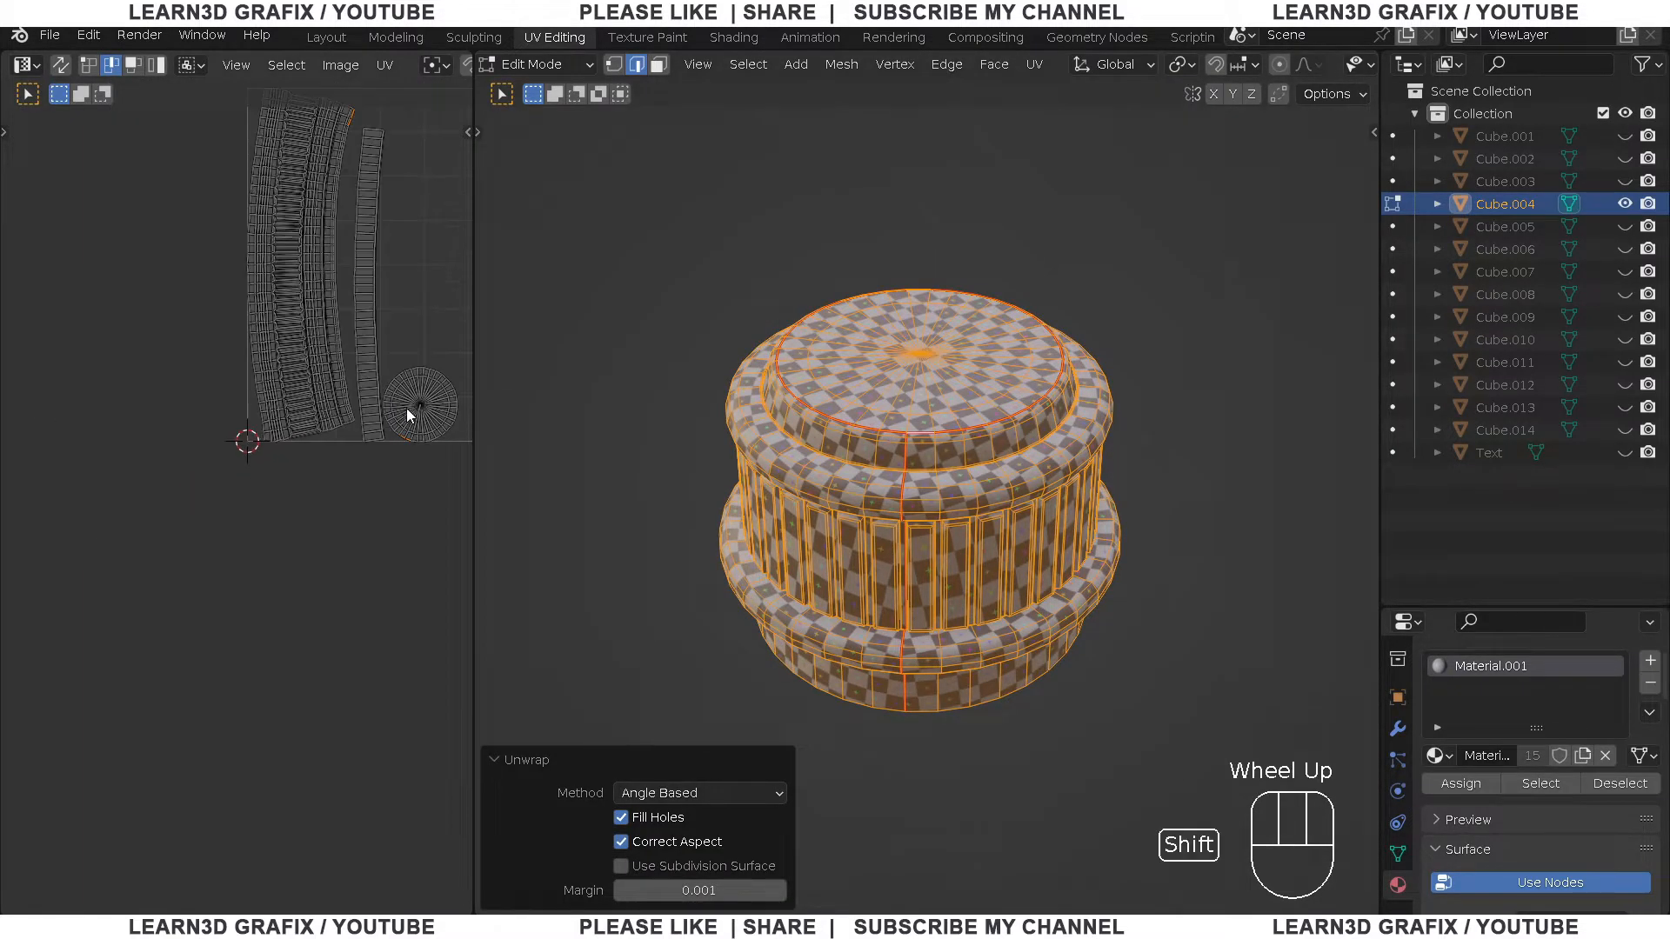
shift+middle_drag(409, 414, 254, 500)
Compare the Conformal unwrap method with Angle Based on the knob, also toggling Correct Aspect and Fill Holes
click(692, 841)
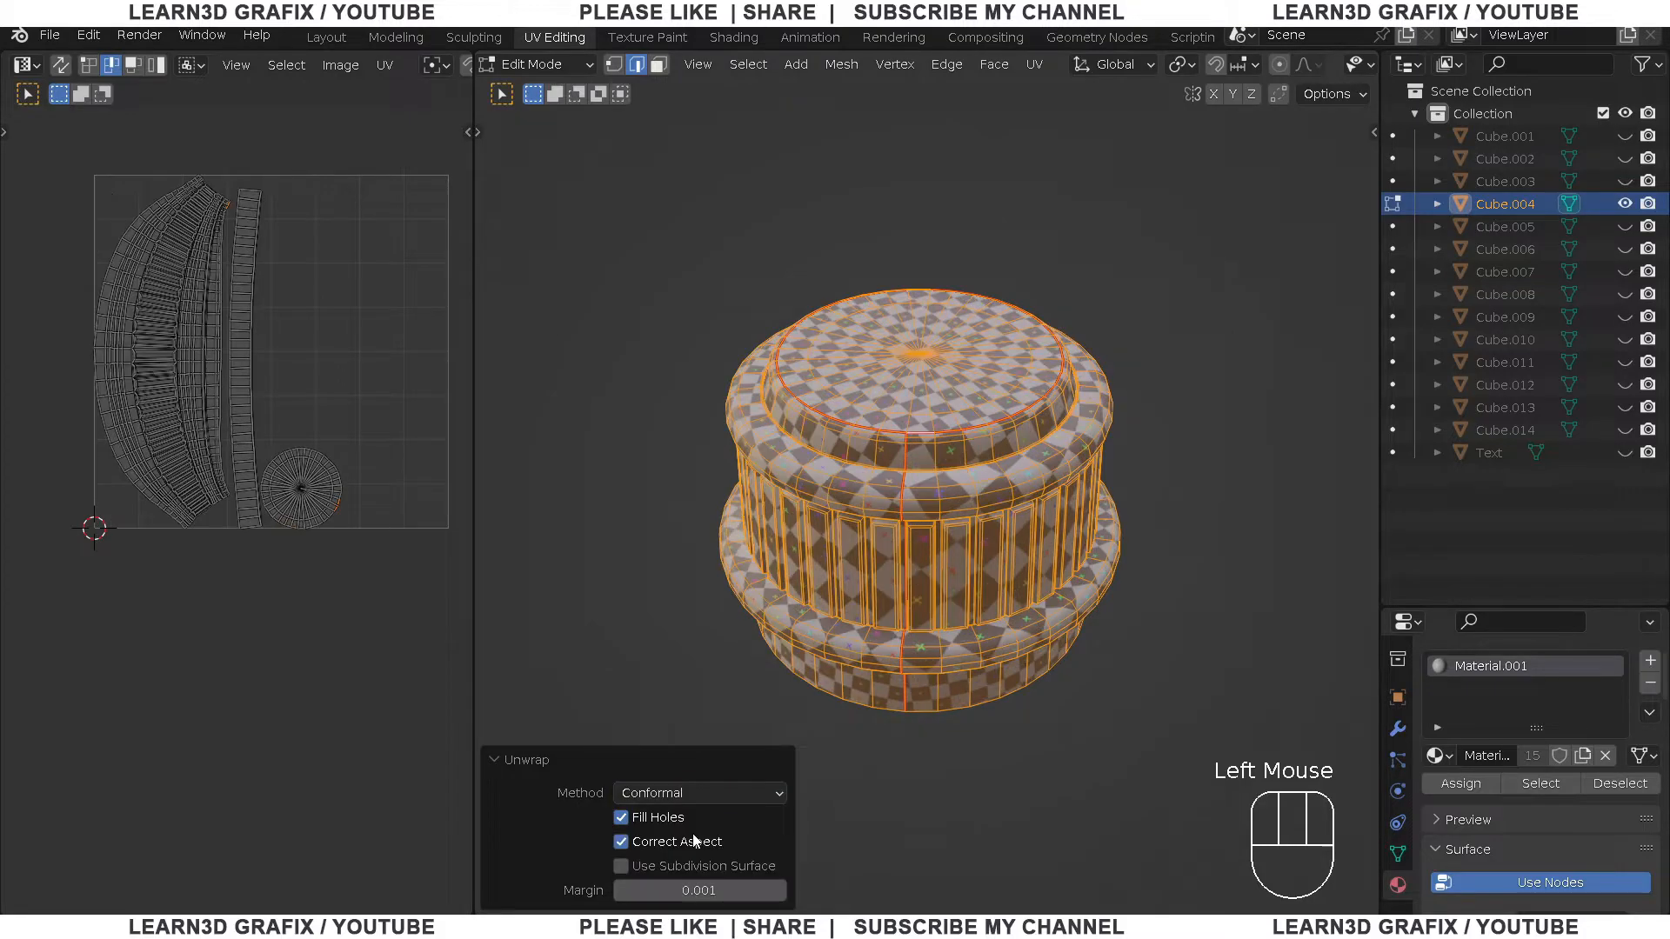
click(621, 840)
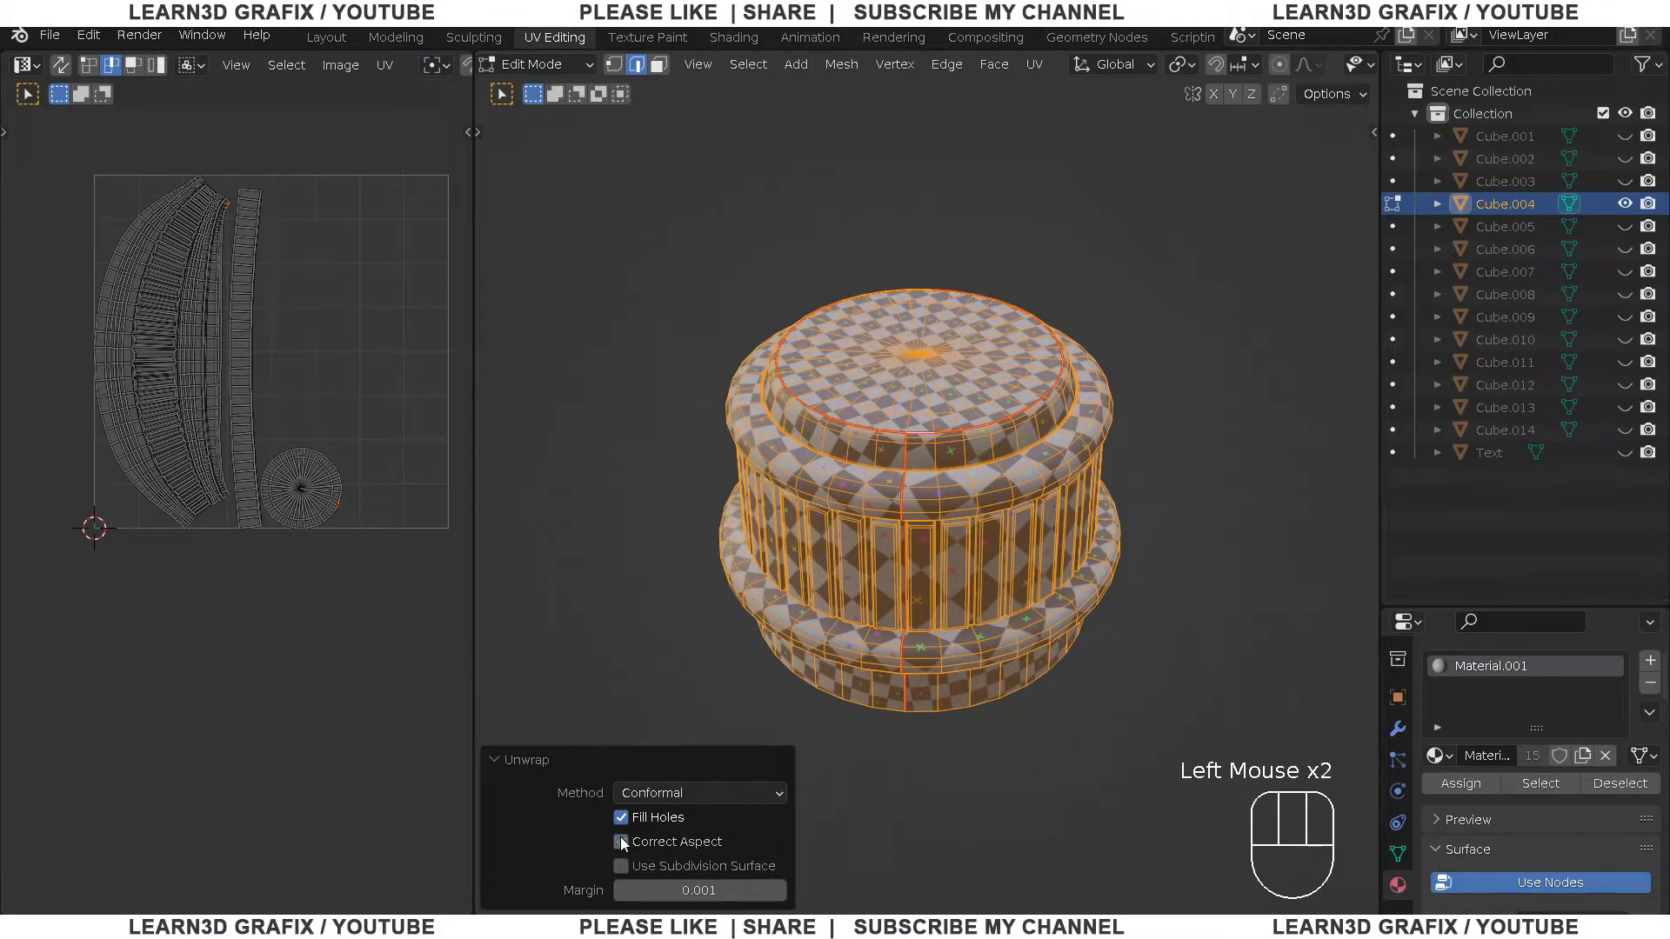
click(621, 840)
click(621, 819)
drag(696, 793, 703, 816)
Clear the mesh selection, return to Object Mode and check the checker grid around the knob
scroll(994, 677, up, 1)
middle_drag(994, 677, 1204, 492)
scroll(1205, 492, down, 3)
click(1193, 486)
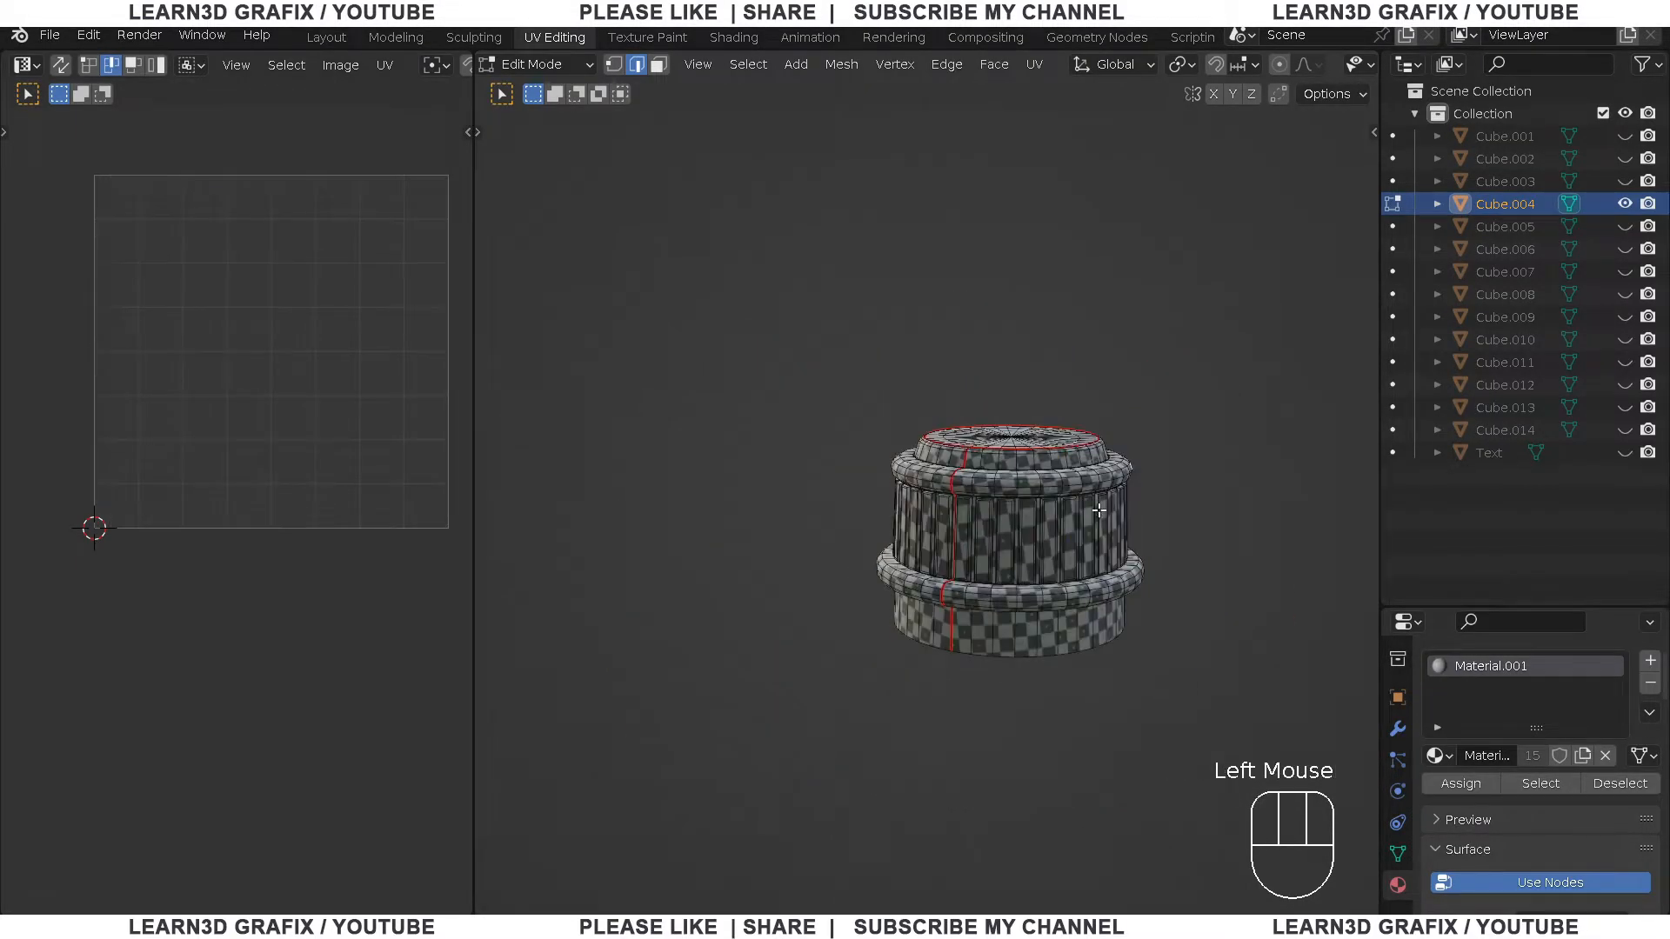
key(Tab)
scroll(1120, 561, up, 2)
mouse_move(1120, 561)
middle_down()
mouse_move(1167, 553)
mouse_move(1093, 536)
mouse_move(1198, 514)
mouse_move(1034, 537)
mouse_move(1108, 535)
middle_up()
scroll(1093, 536, down, 1)
scroll(995, 508, down, 2)
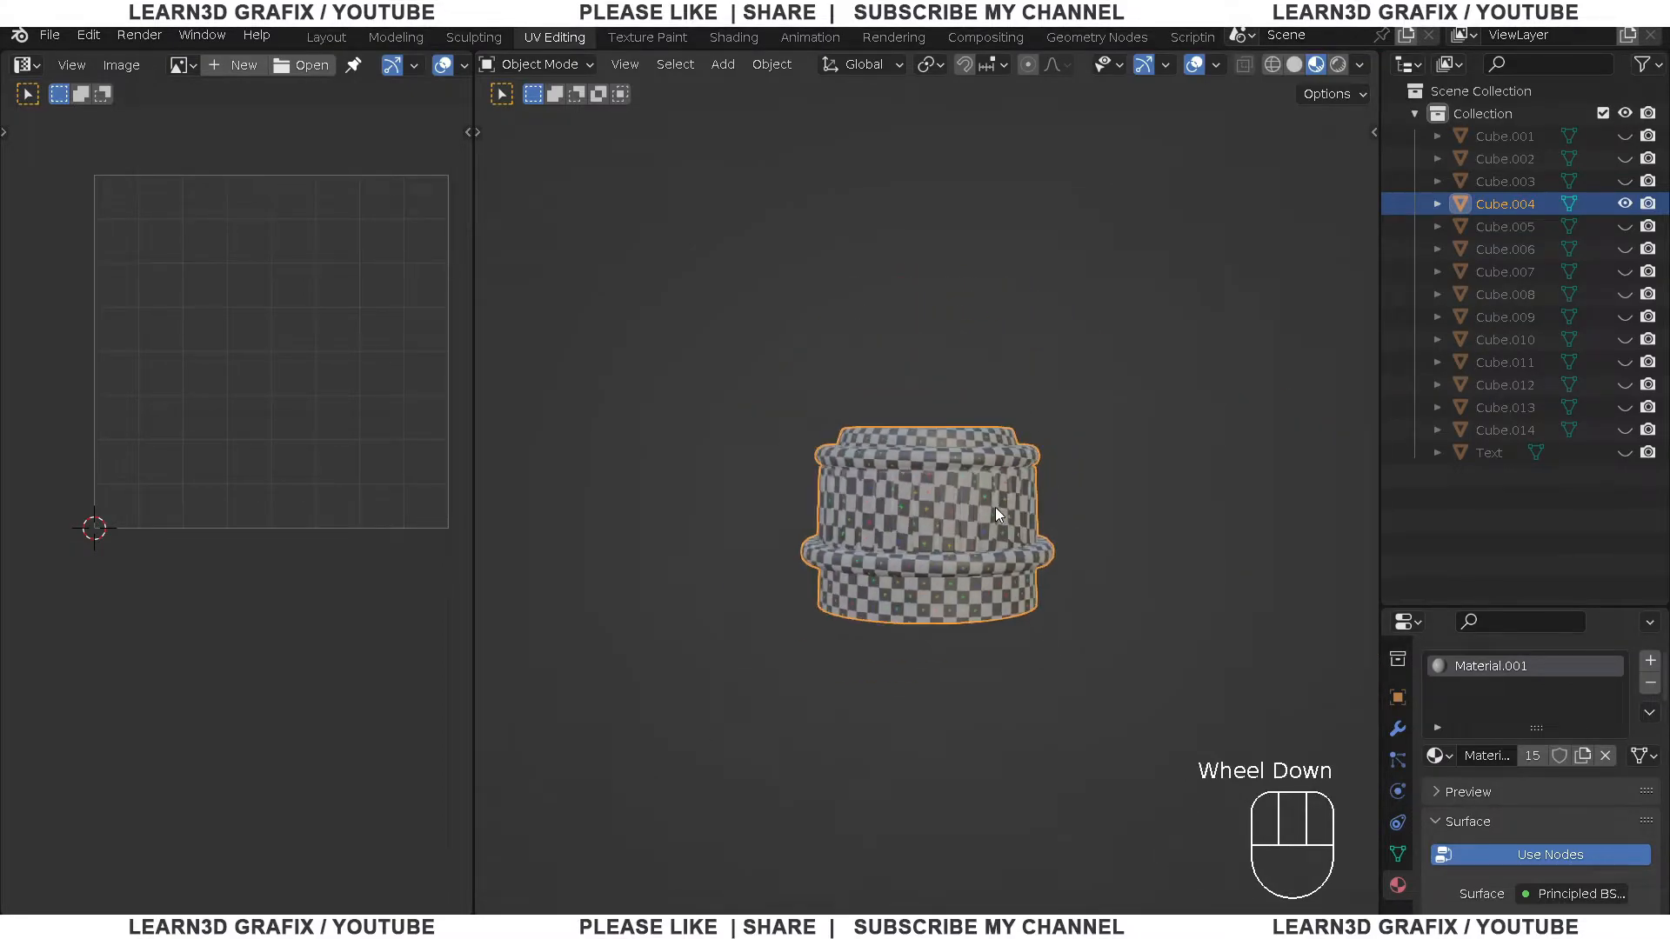
Unhide all walkie-talkie parts and edit them together with their full geometry selected
key(alt+h)
middle_drag(884, 504, 969, 508)
scroll(994, 562, down, 4)
key(Tab)
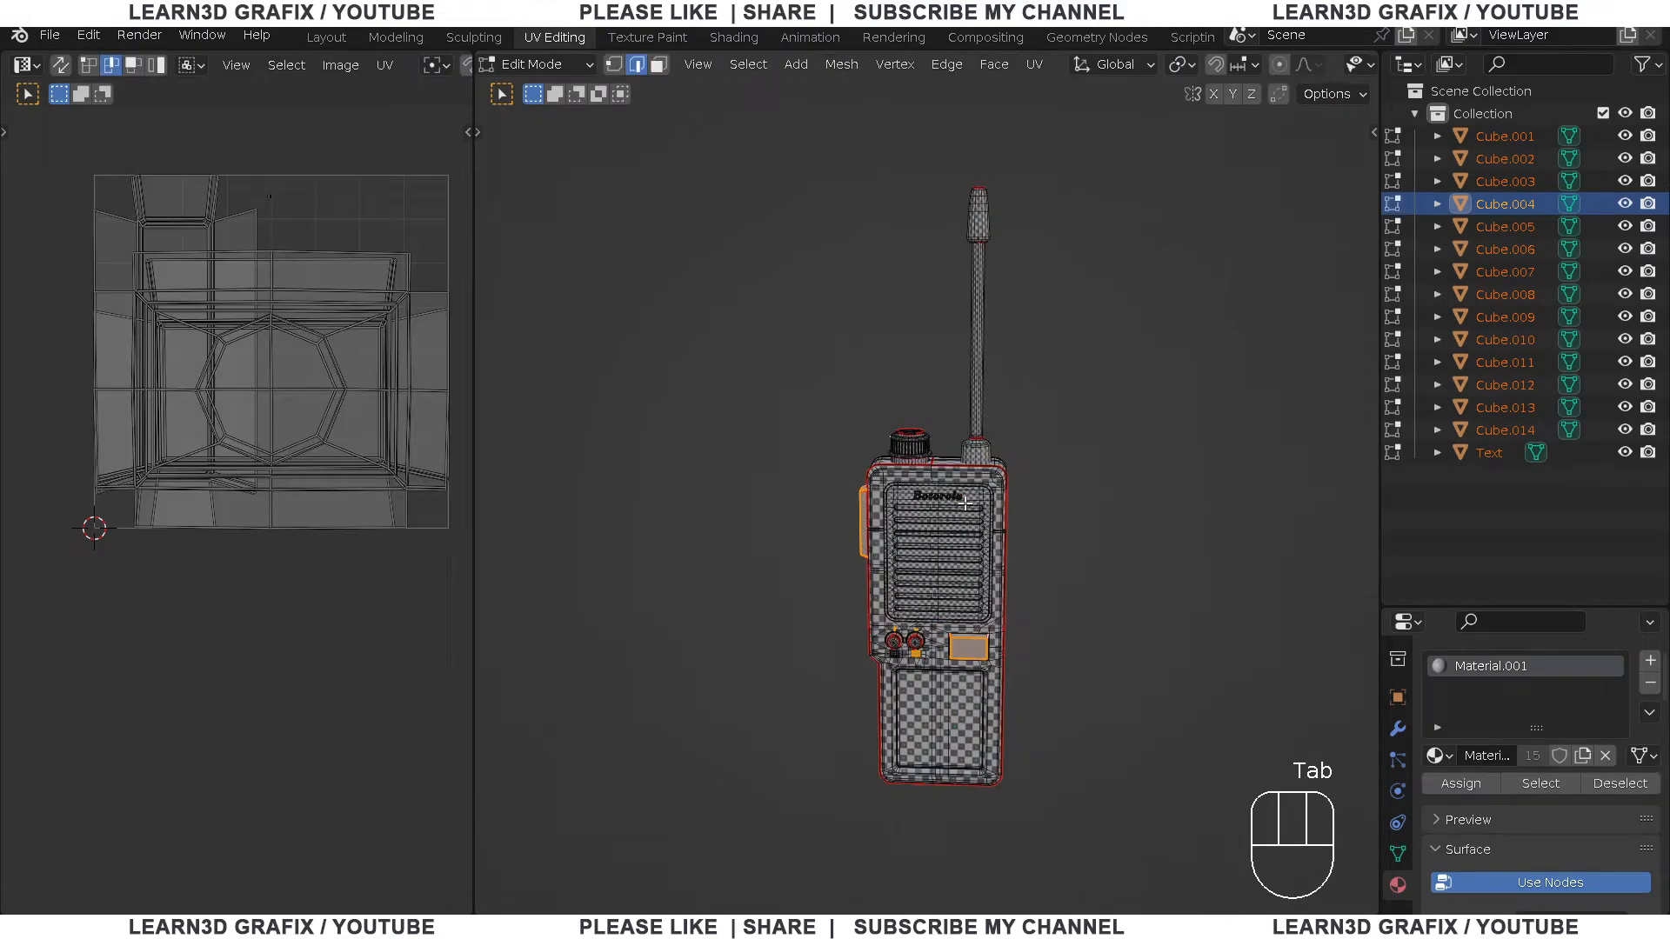
key(a)
drag(930, 604, 922, 620)
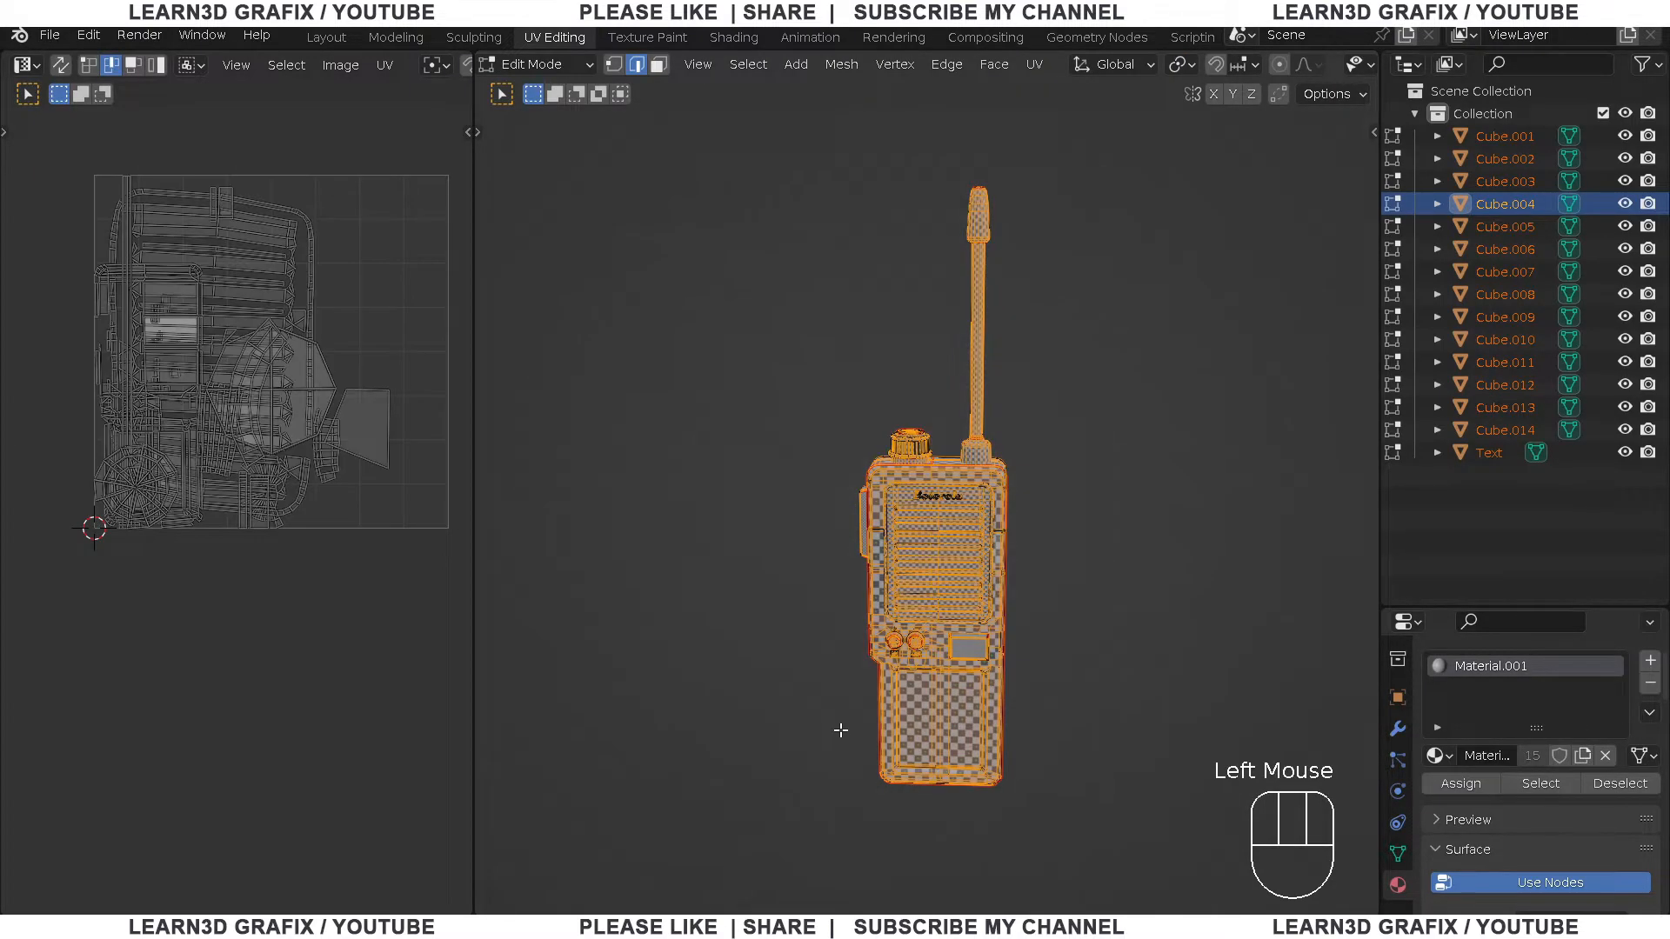
middle_drag(919, 658, 861, 563)
Average the scale of all the model's UV islands and pack them into the UV square
key(a)
drag(67, 166, 451, 625)
click(385, 65)
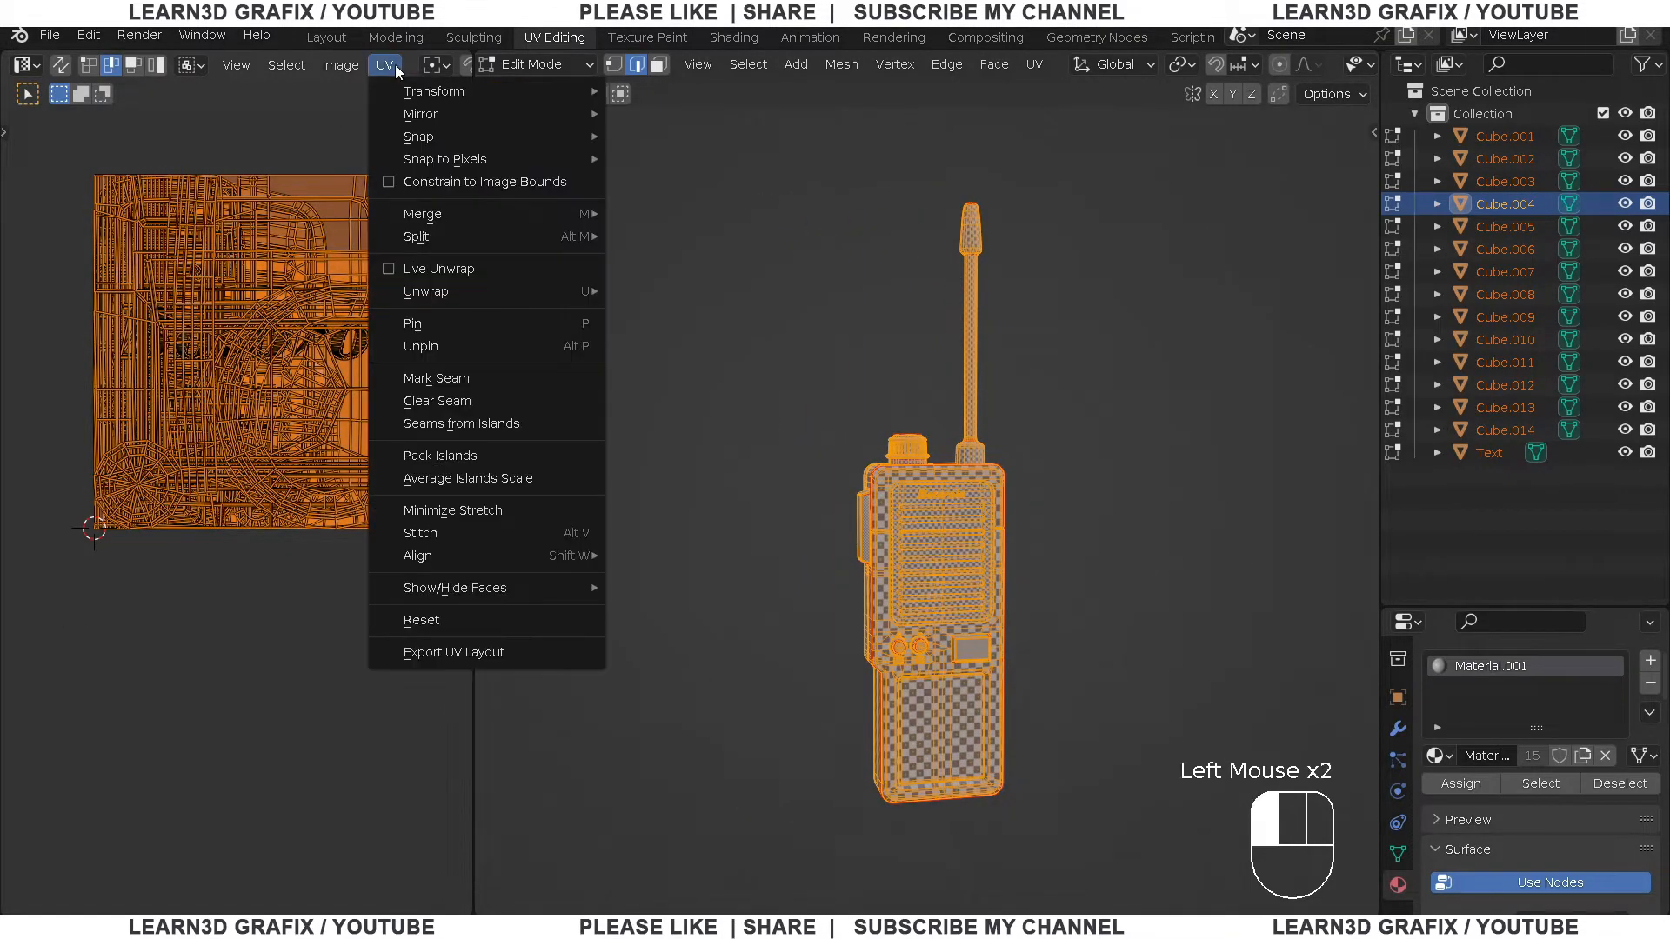
click(558, 480)
scroll(290, 258, down, 2)
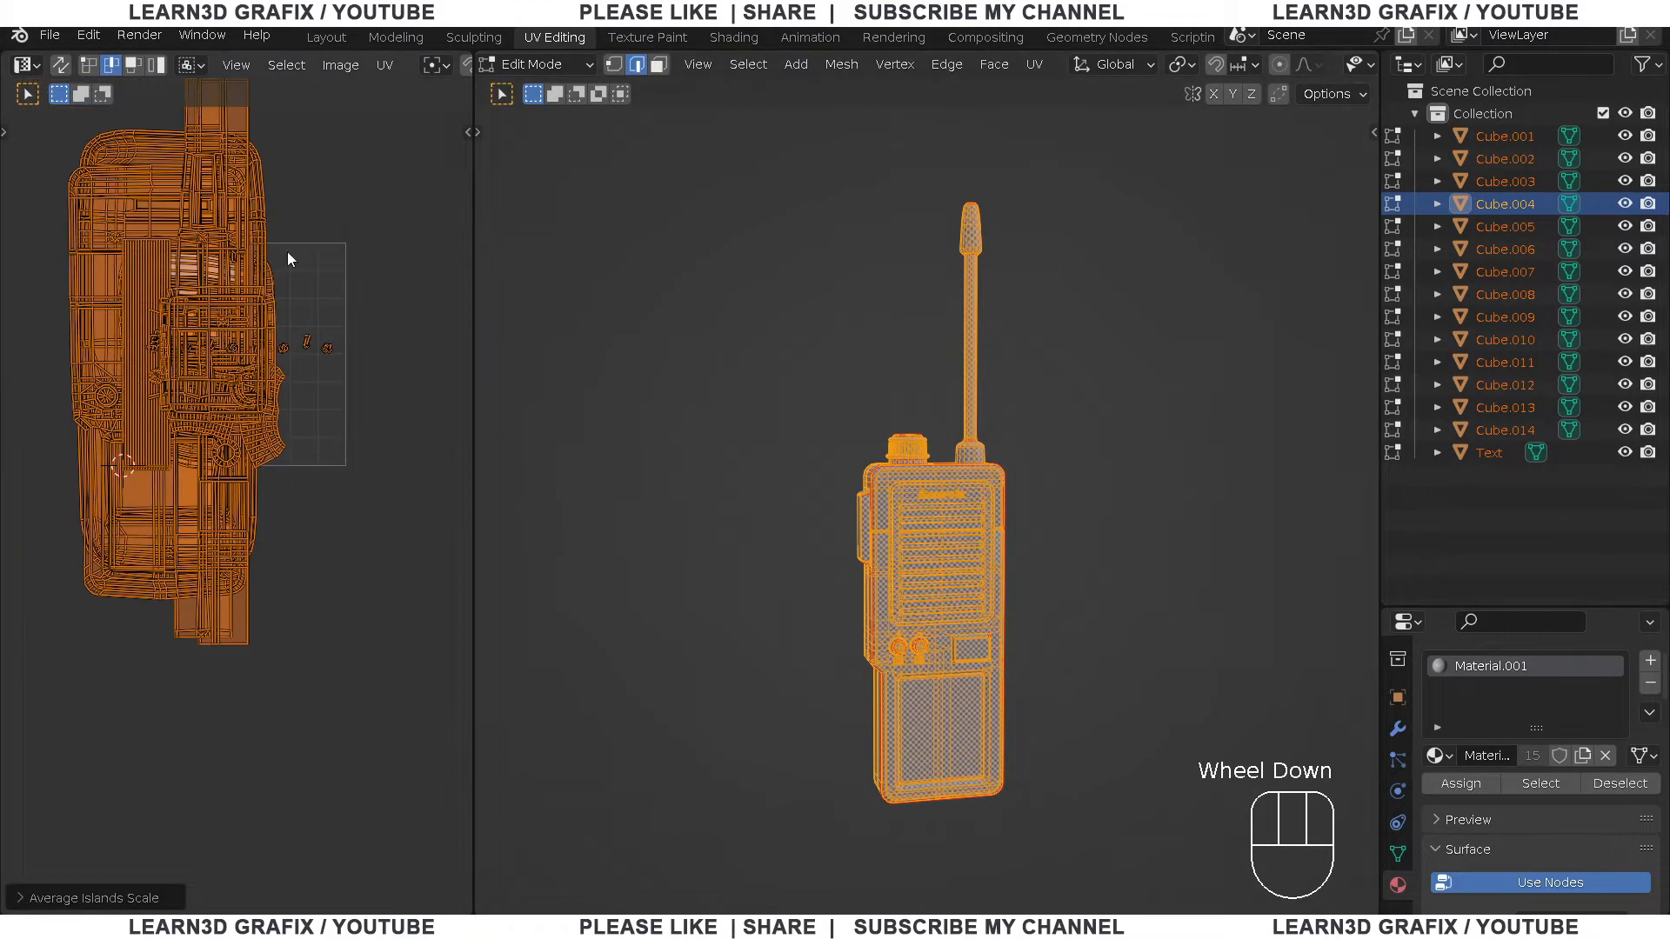
click(383, 66)
click(466, 453)
scroll(220, 327, up, 2)
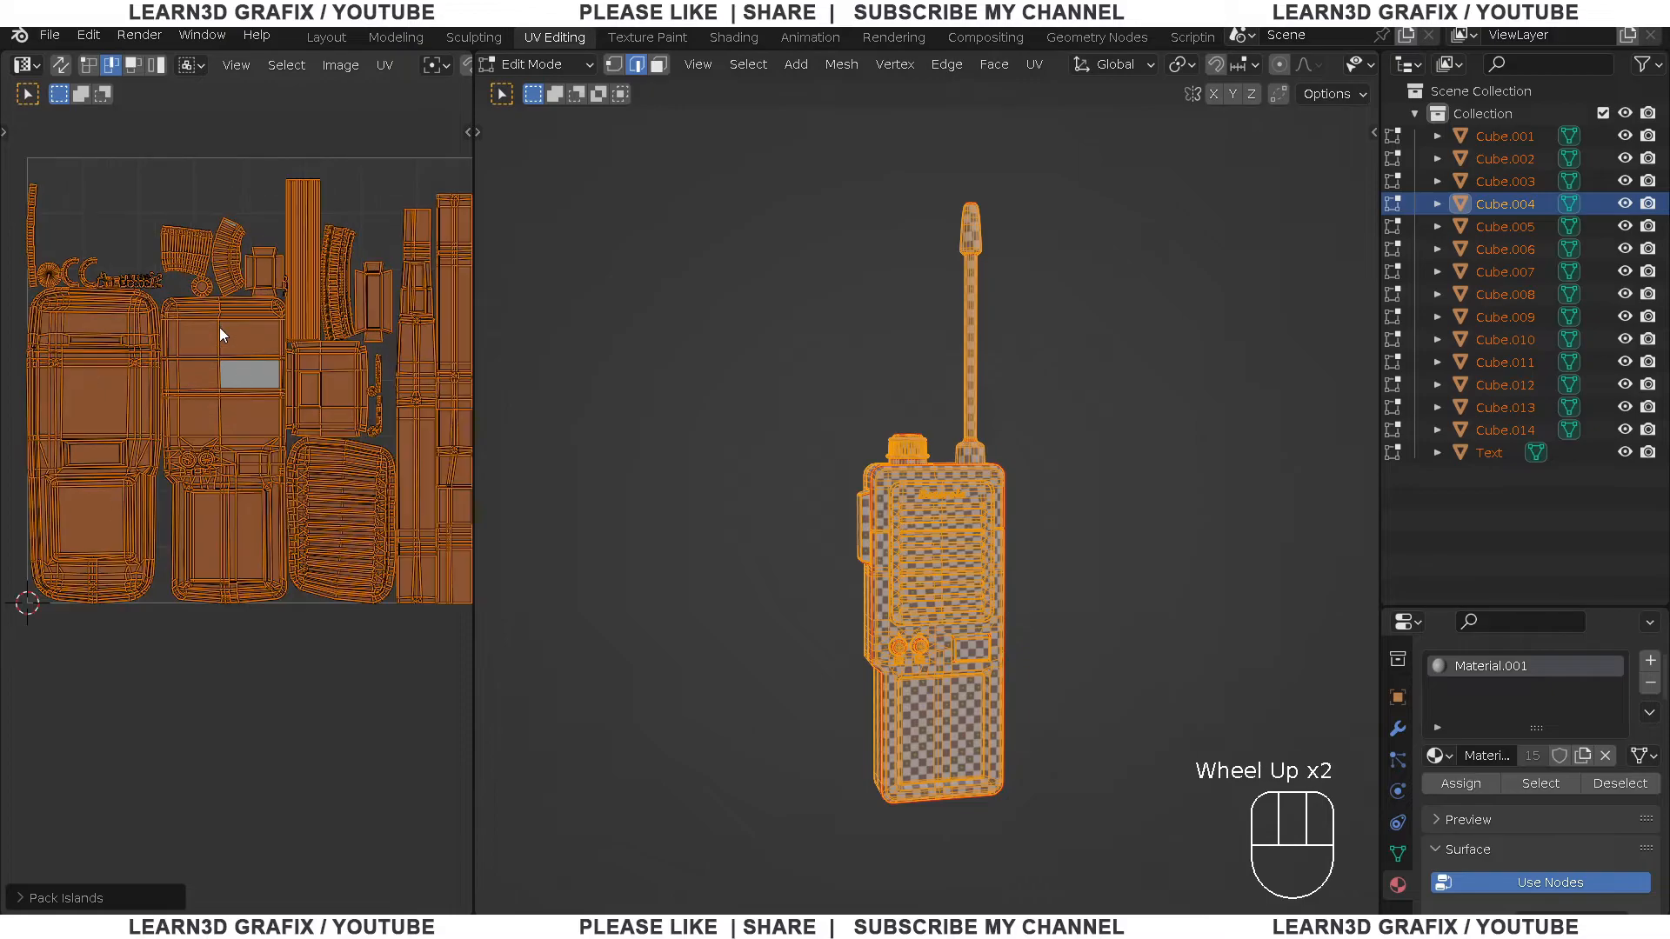
Return to Object Mode, deselect everything and examine the checker grid on the front, knob, antenna and sides
scroll(944, 503, up, 3)
middle_drag(931, 499, 952, 510)
scroll(1005, 493, up, 2)
click(1096, 478)
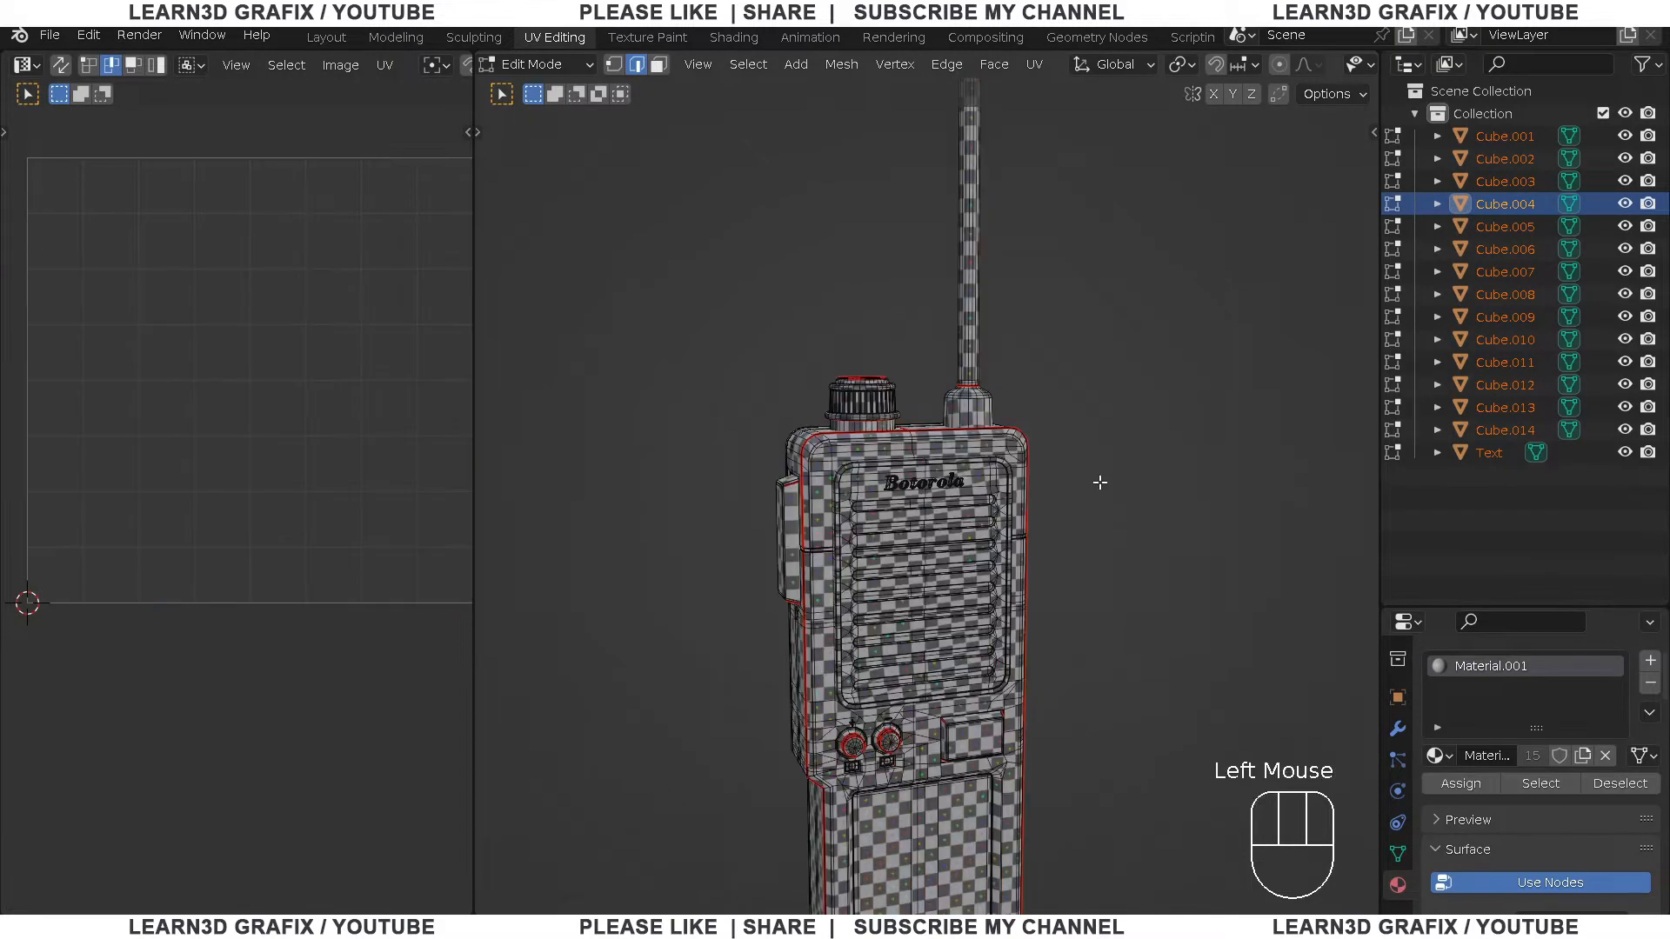
key(Tab)
scroll(1093, 477, down, 2)
scroll(1005, 489, up, 3)
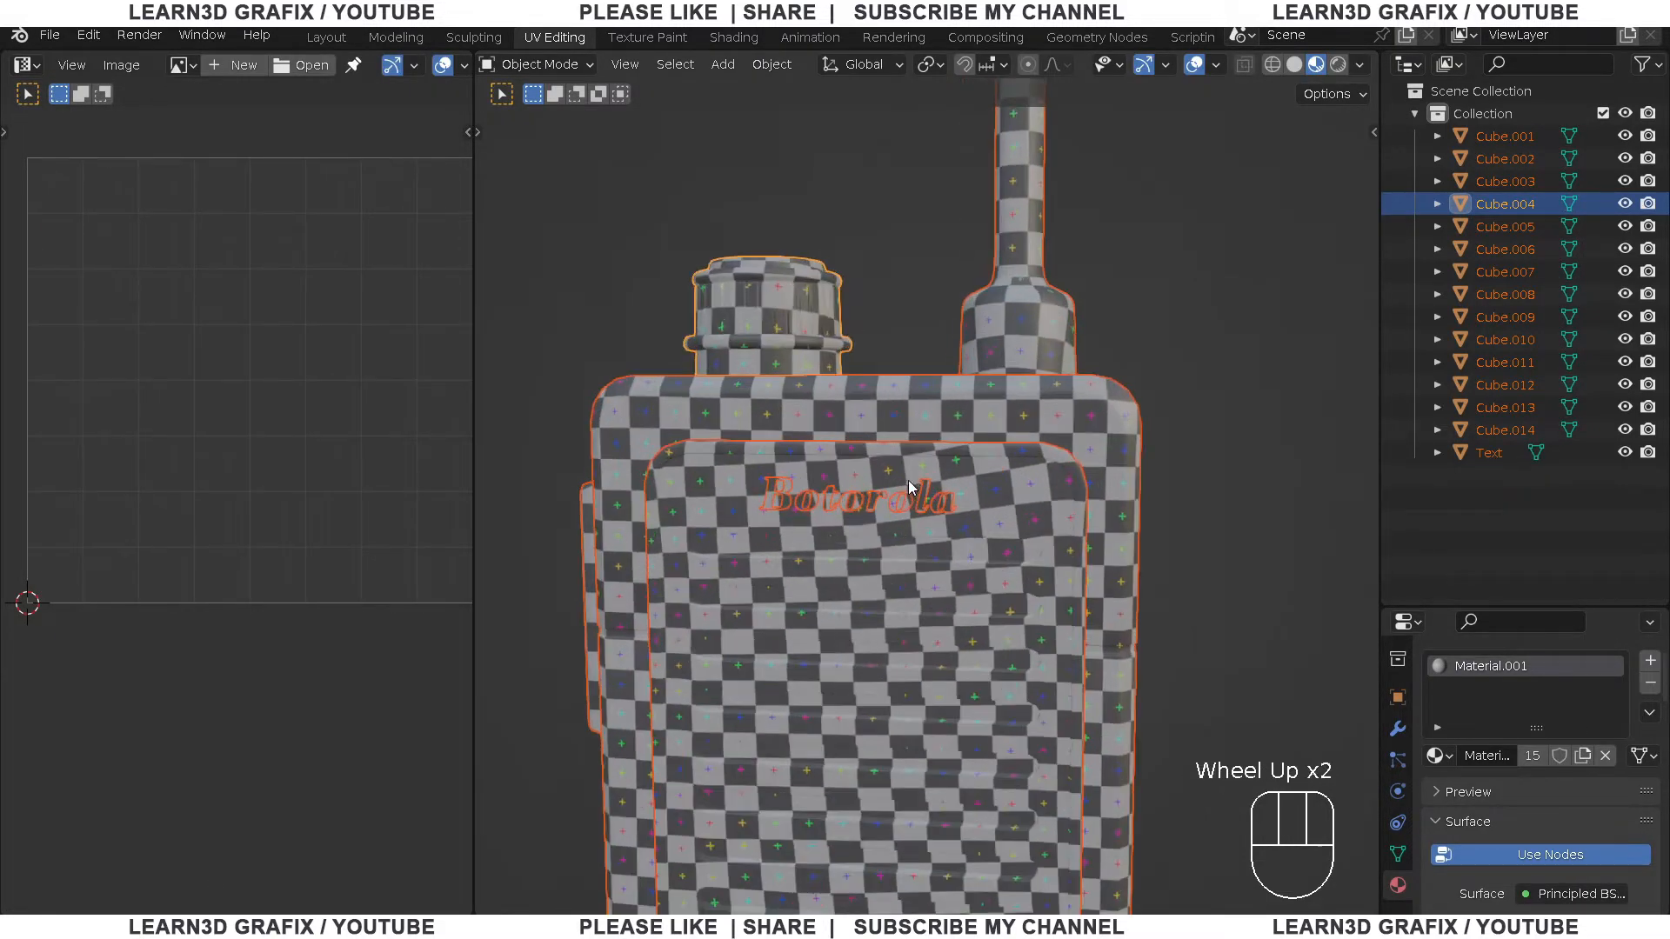
scroll(1059, 450, down, 3)
middle_drag(1054, 449, 999, 436)
scroll(999, 437, up, 3)
middle_drag(896, 352, 952, 409)
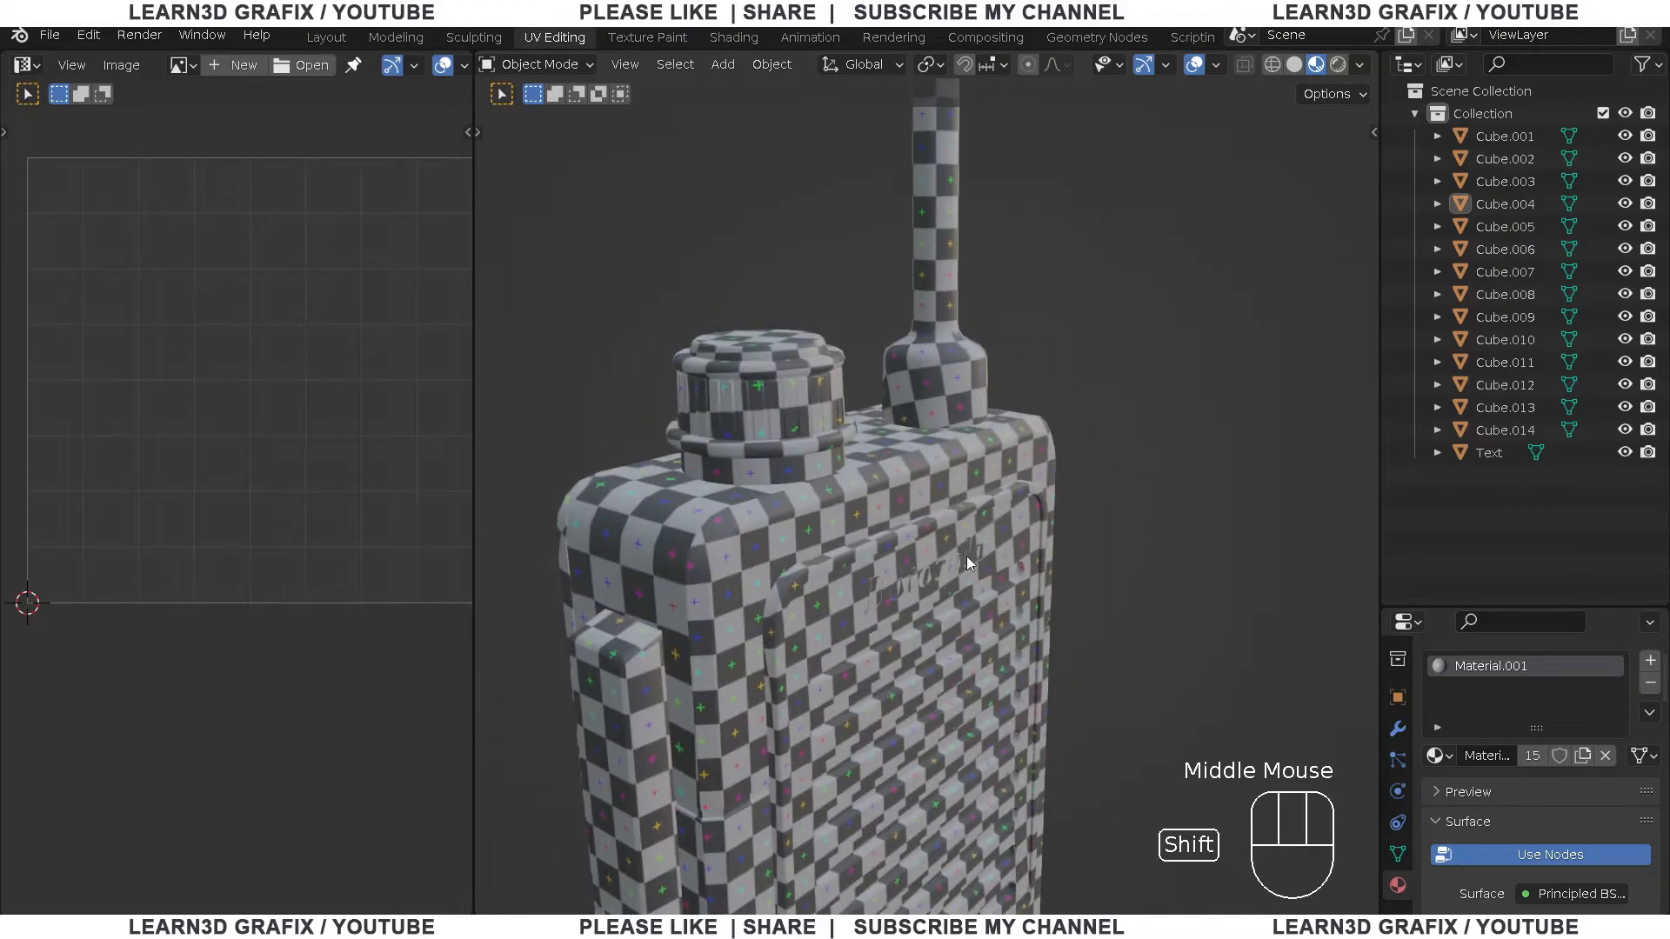
scroll(922, 441, down, 1)
shift+middle_drag(967, 555, 932, 421)
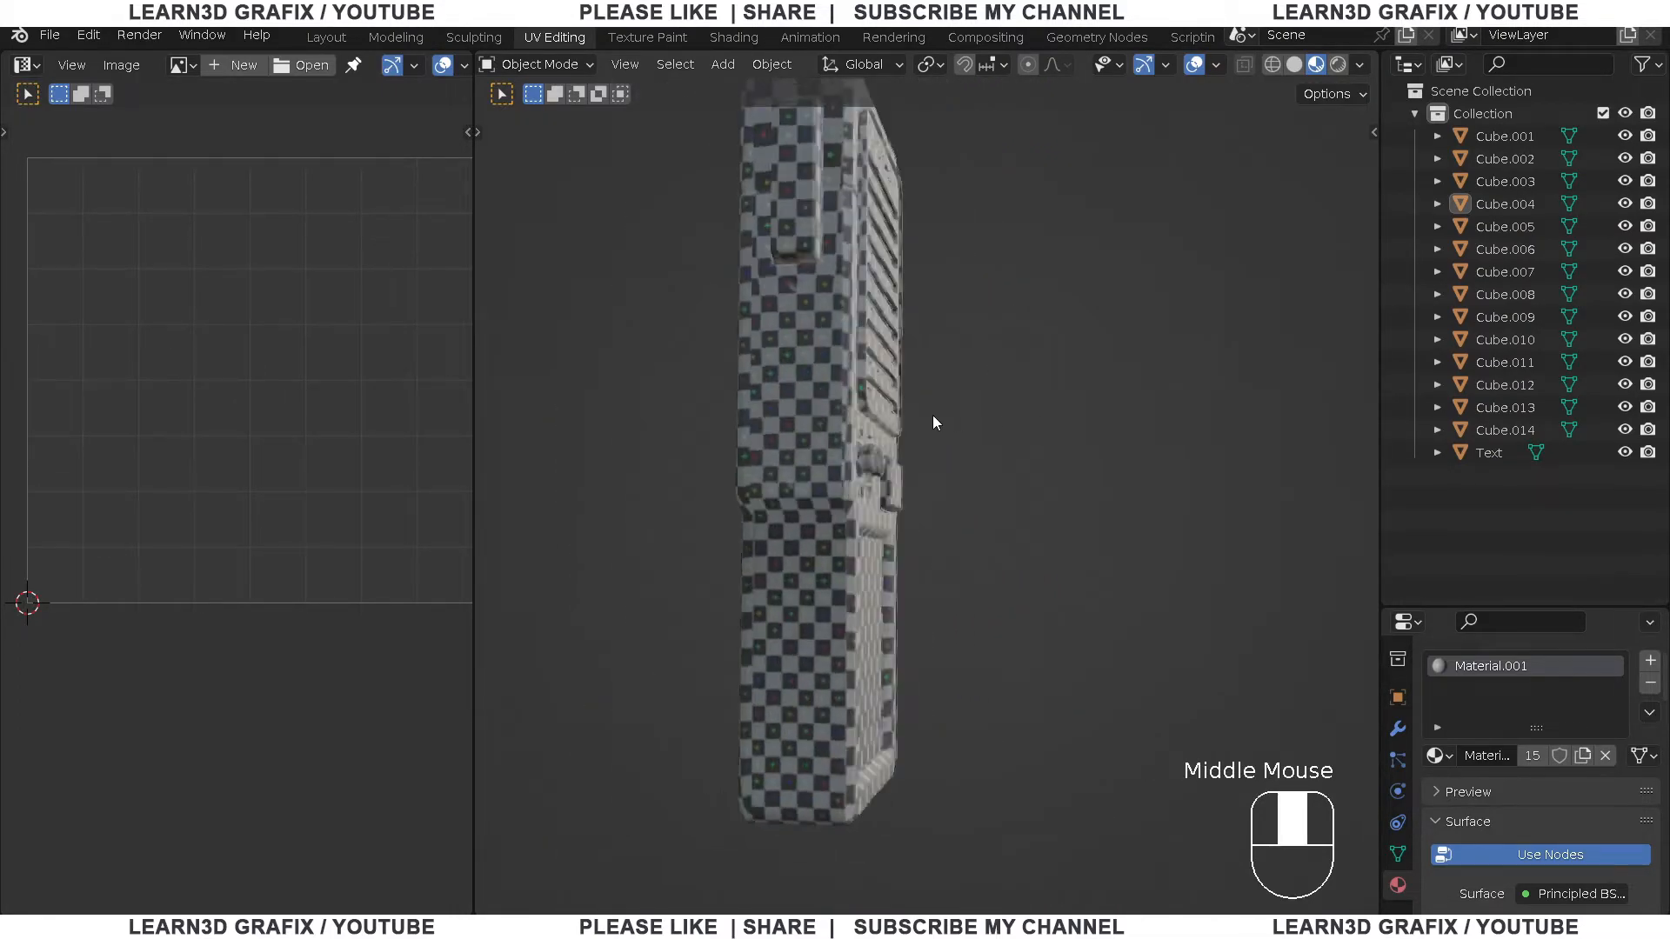